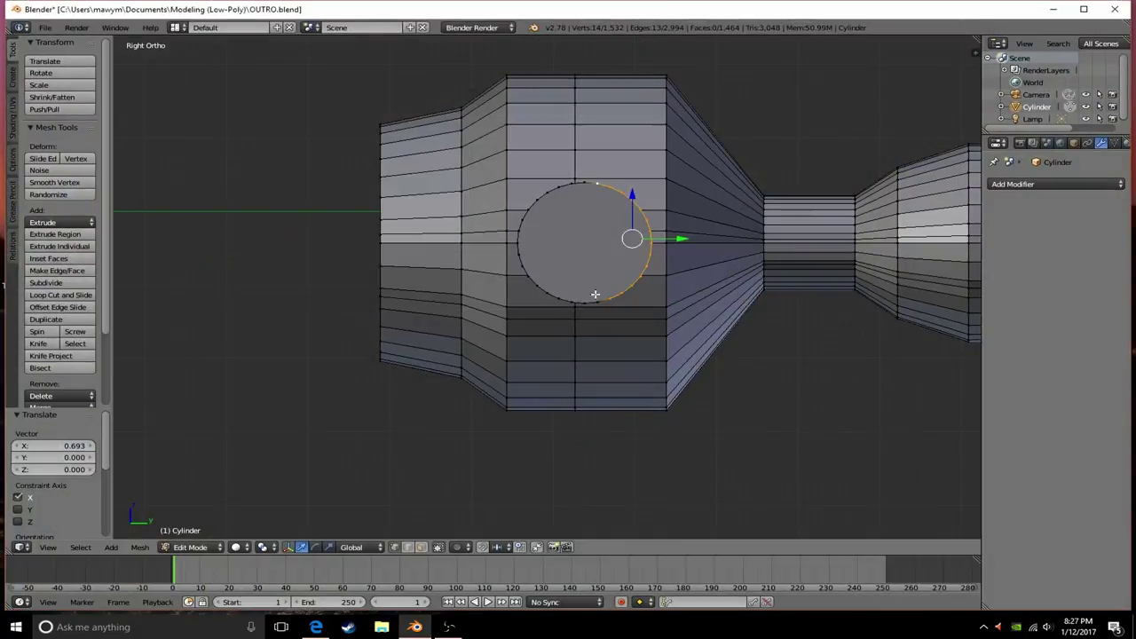
# - Select the round side port face and extrude it outward from the cylinder
pyautogui.keyDown('alt'); pyautogui.rightClick(595, 294); pyautogui.keyUp('alt')
pyautogui.press('e')
pyautogui.moveTo(595, 294)
pyautogui.mouseDown(button='middle')
pyautogui.moveTo(763, 329)
pyautogui.moveTo(680, 245)
pyautogui.mouseUp(button='middle')
pyautogui.click(803, 358)
pyautogui.press('e')
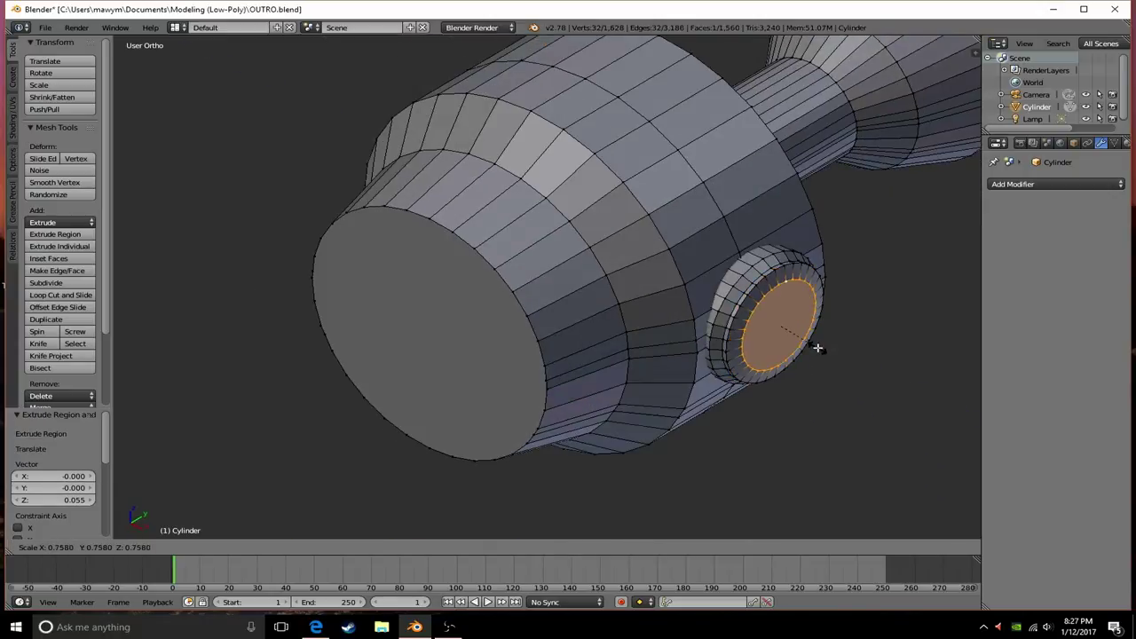
pyautogui.click(817, 347)
pyautogui.moveTo(817, 347)
pyautogui.mouseDown(button='middle')
pyautogui.moveTo(694, 246)
pyautogui.moveTo(630, 234)
pyautogui.moveTo(677, 273)
pyautogui.mouseUp(button='middle')
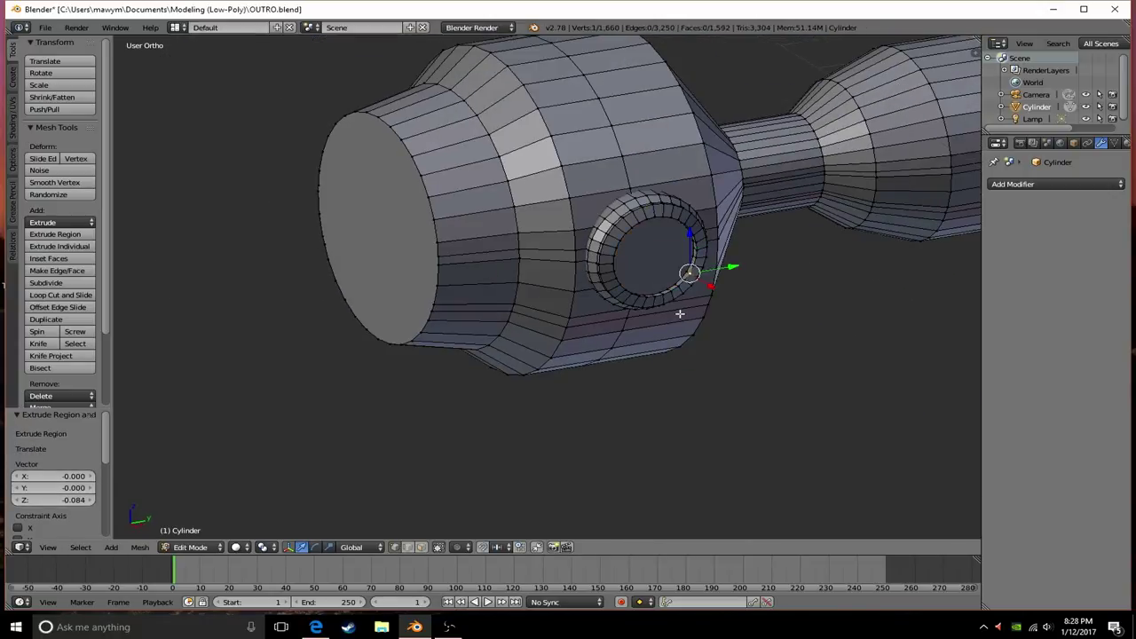
pyautogui.hotkey('ctrl', 'z')
pyautogui.moveTo(680, 314)
pyautogui.mouseDown(button='middle')
pyautogui.moveTo(673, 294)
pyautogui.moveTo(756, 332)
pyautogui.moveTo(769, 363)
pyautogui.mouseUp(button='middle')
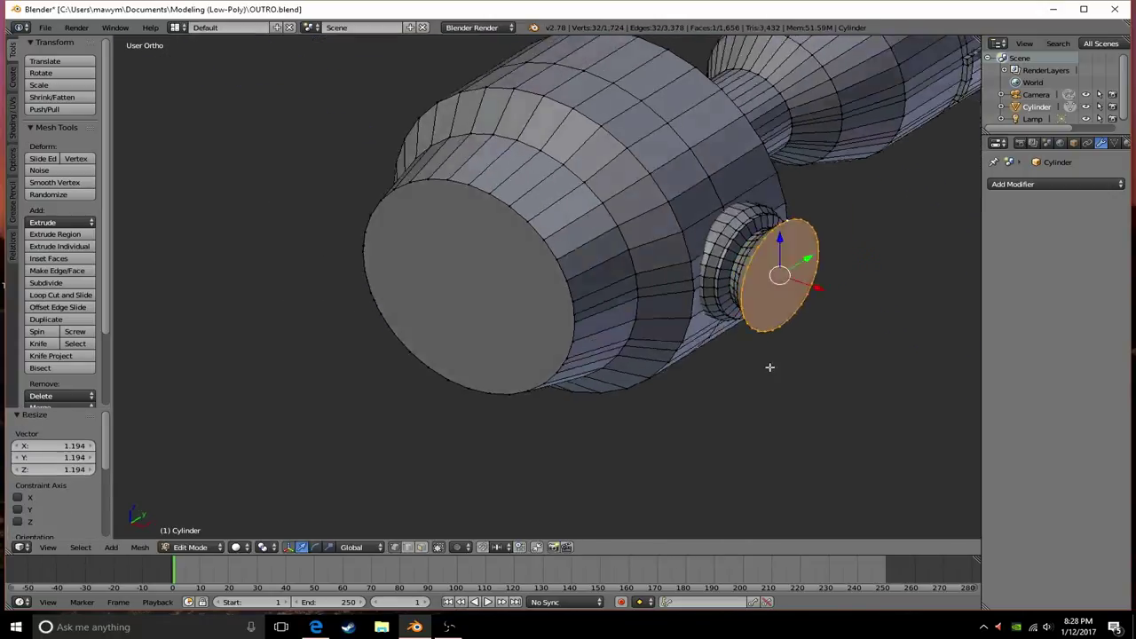
# - Extrude the port face further and scale its end down to taper the arm
pyautogui.press('e')
pyautogui.click(842, 358)
pyautogui.press('s')
pyautogui.click(885, 284)
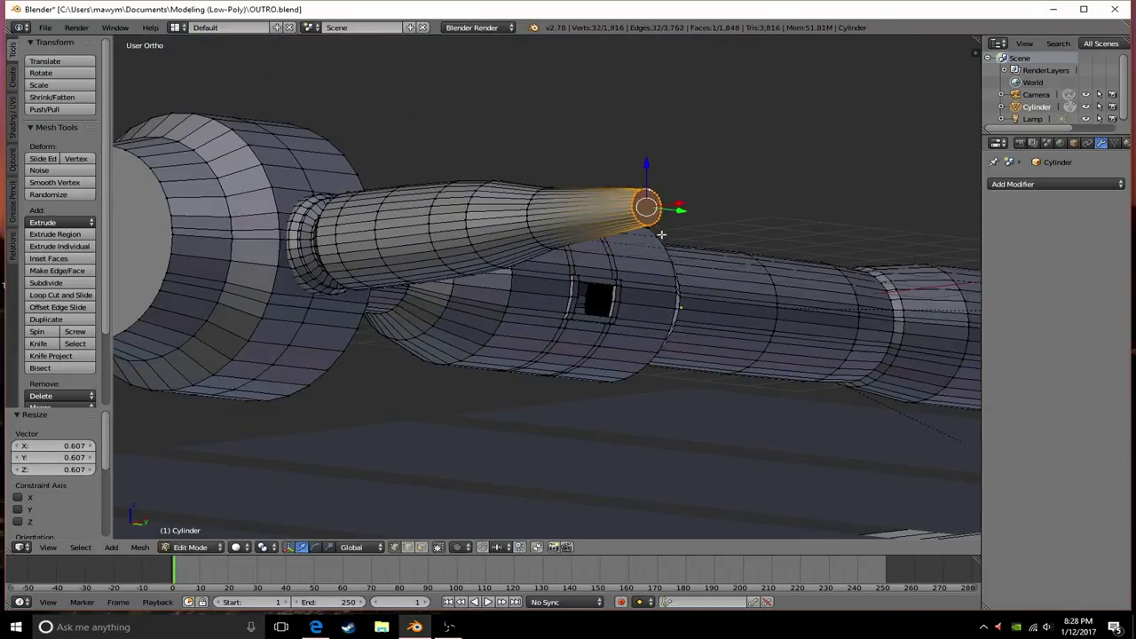
pyautogui.moveTo(885, 284); pyautogui.dragTo(687, 294, button='middle')
# - Lengthen the arm along X, shrink the tip, and extrude it once more
pyautogui.press('e')
pyautogui.press('x')
pyautogui.click(622, 246)
pyautogui.moveTo(621, 246); pyautogui.dragTo(718, 295, button='middle')
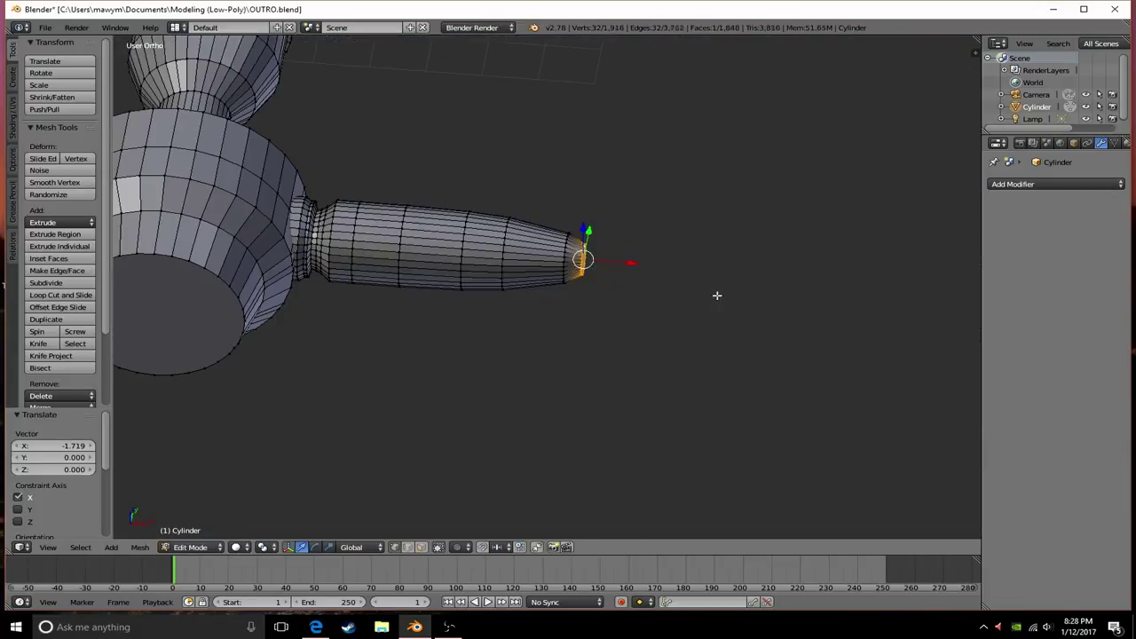
pyautogui.click(780, 454)
pyautogui.press('s')
pyautogui.click(867, 416)
pyautogui.moveTo(867, 416); pyautogui.dragTo(774, 299, button='middle')
pyautogui.scroll(3, 773, 299)
pyautogui.press('e')
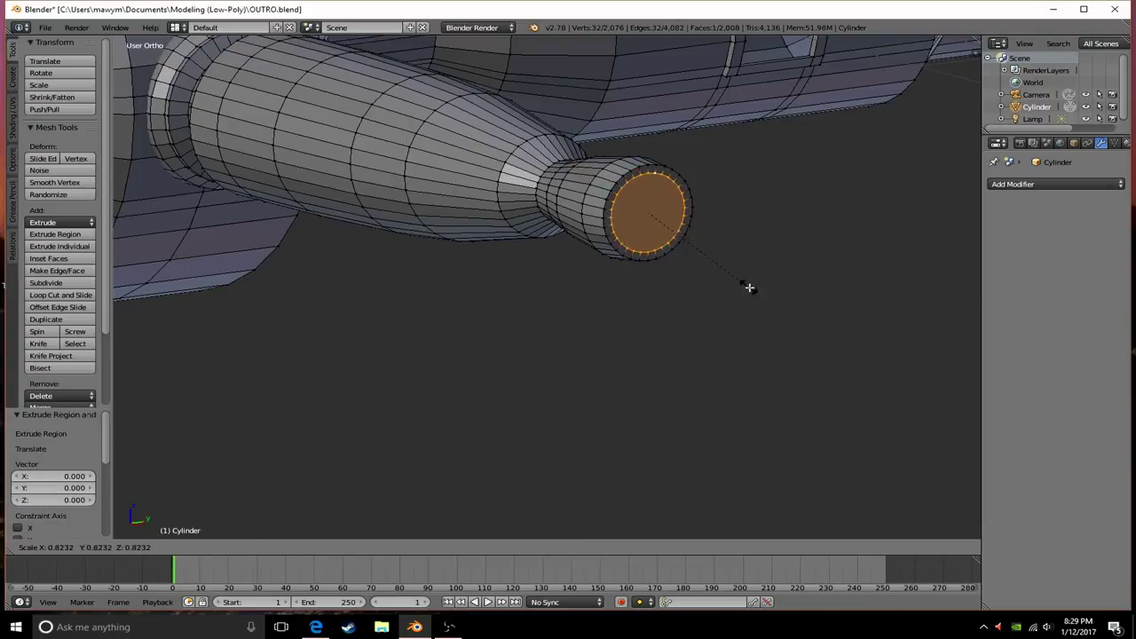
pyautogui.click(760, 283)
# - Select the whole arm mesh and slide it along the X axis
pyautogui.press('KP_3')
pyautogui.press('KP_1')
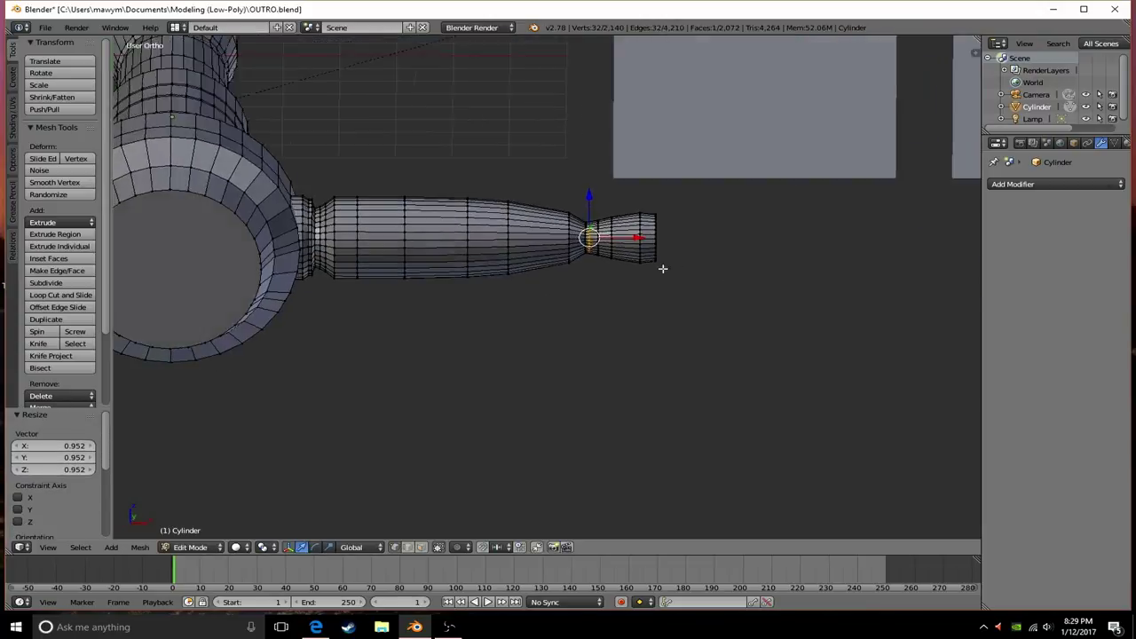
pyautogui.scroll(2, 341, 199)
pyautogui.press('z')
pyautogui.hotkey('ctrl', 'l')
pyautogui.moveTo(389, 166); pyautogui.dragTo(684, 261, button='middle')
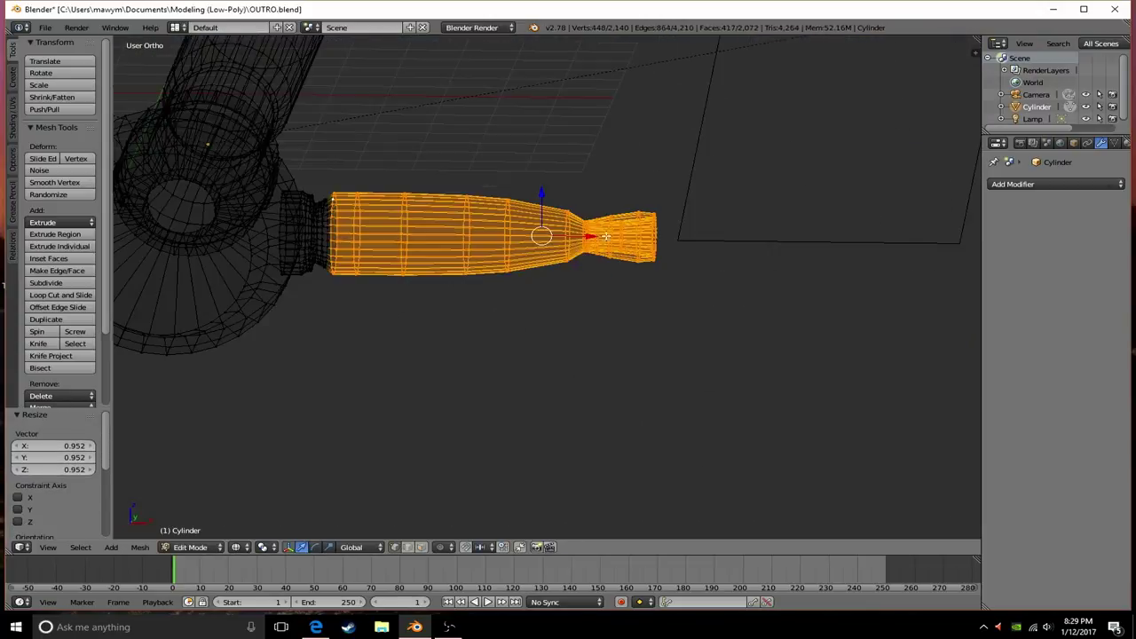
pyautogui.press('z')
pyautogui.press('g')
pyautogui.press('x')
pyautogui.click(568, 258)
pyautogui.moveTo(568, 257); pyautogui.dragTo(582, 255, button='middle')
# - Select an edge loop around the arm and scale it to form the bottle neck
pyautogui.press('KP_1')
pyautogui.keyDown('alt'); pyautogui.rightClick(532, 205); pyautogui.keyUp('alt')
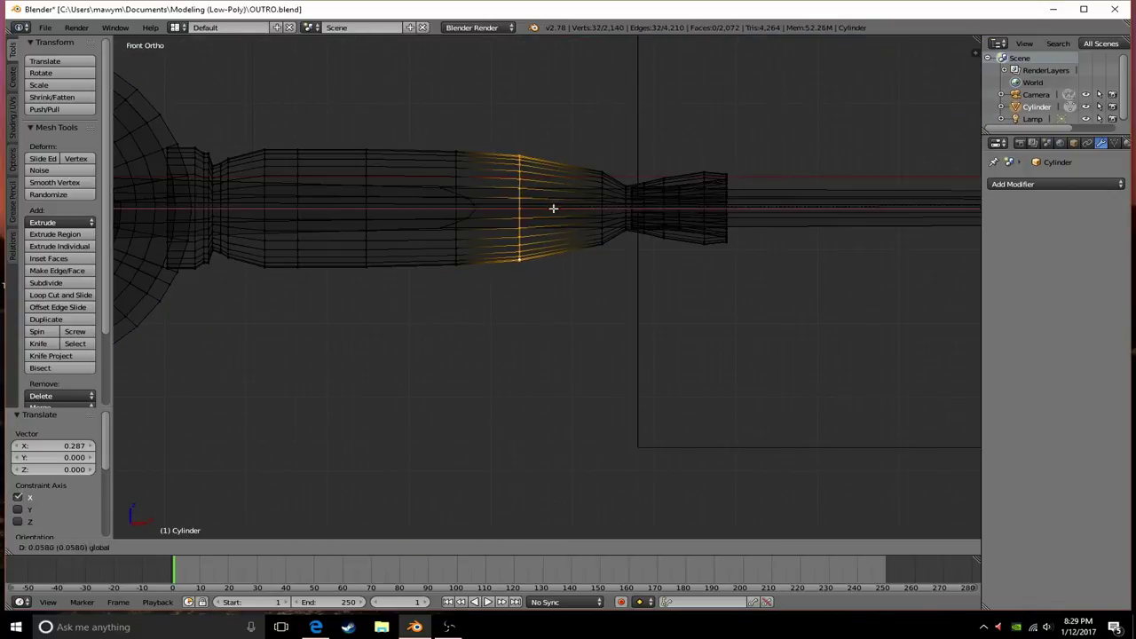
pyautogui.moveTo(553, 206); pyautogui.dragTo(551, 287, button='middle')
pyautogui.press('s')
pyautogui.click(660, 307)
pyautogui.scroll(-4, 659, 307)
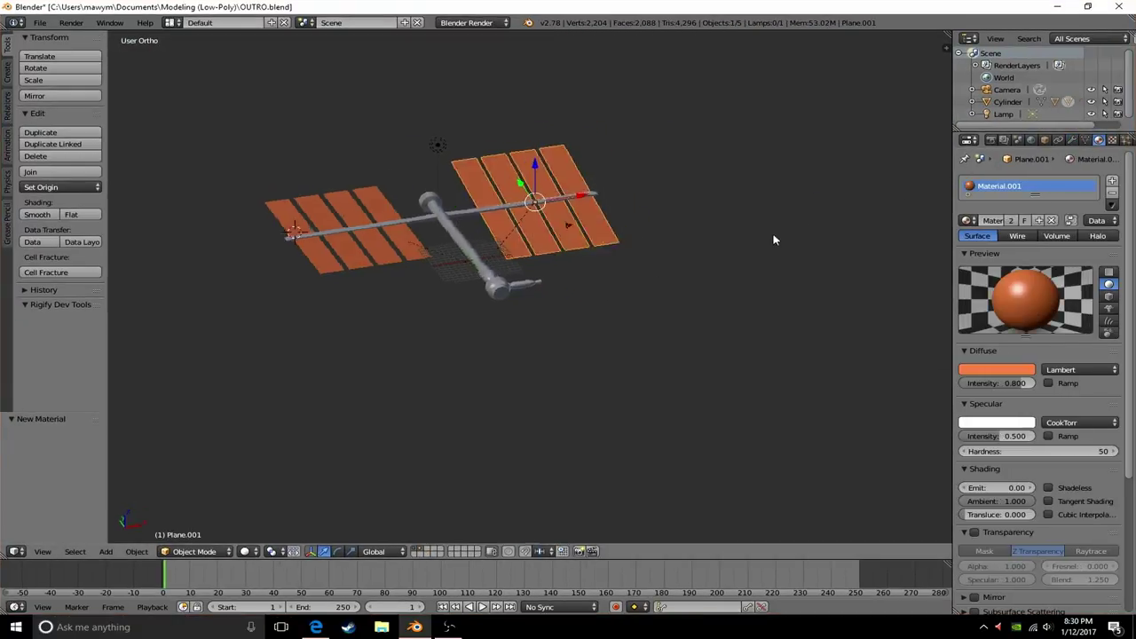
# - Orbit the station, browse the Pictures folder, then return to Object Mode to add a cube
pyautogui.moveTo(773, 241)
pyautogui.mouseDown(button='middle')
pyautogui.moveTo(713, 286)
pyautogui.moveTo(666, 158)
pyautogui.moveTo(639, 247)
pyautogui.moveTo(610, 281)
pyautogui.mouseUp(button='middle')
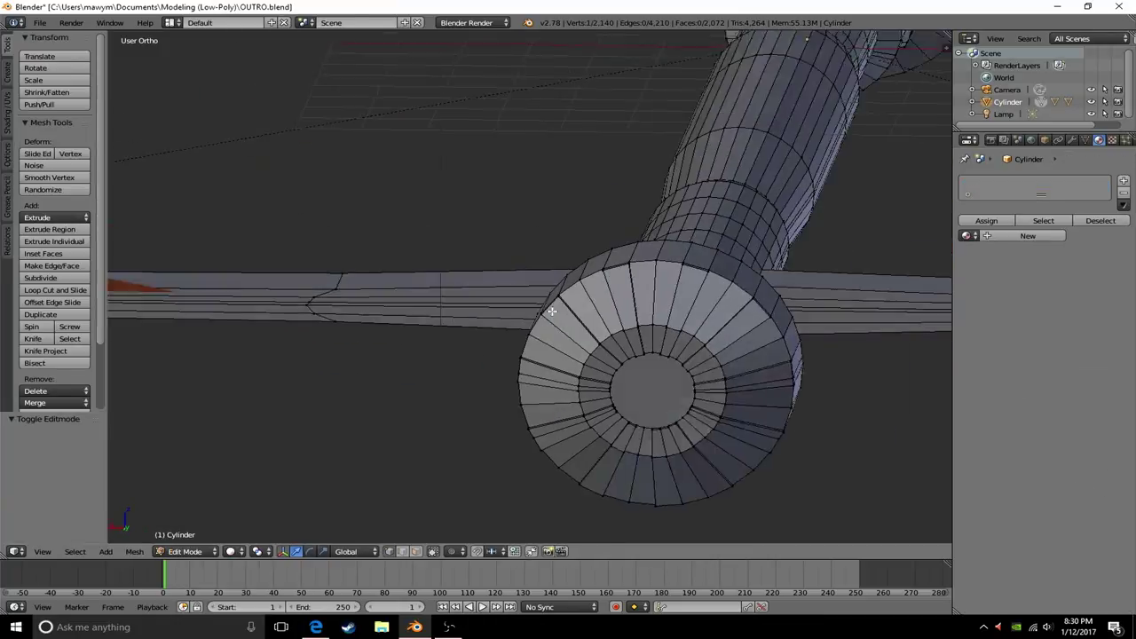
pyautogui.moveTo(552, 310)
pyautogui.mouseDown(button='middle')
pyautogui.moveTo(411, 216)
pyautogui.moveTo(462, 330)
pyautogui.moveTo(553, 340)
pyautogui.moveTo(520, 383)
pyautogui.moveTo(546, 434)
pyautogui.mouseUp(button='middle')
pyautogui.click(382, 626)
pyautogui.click(195, 310)
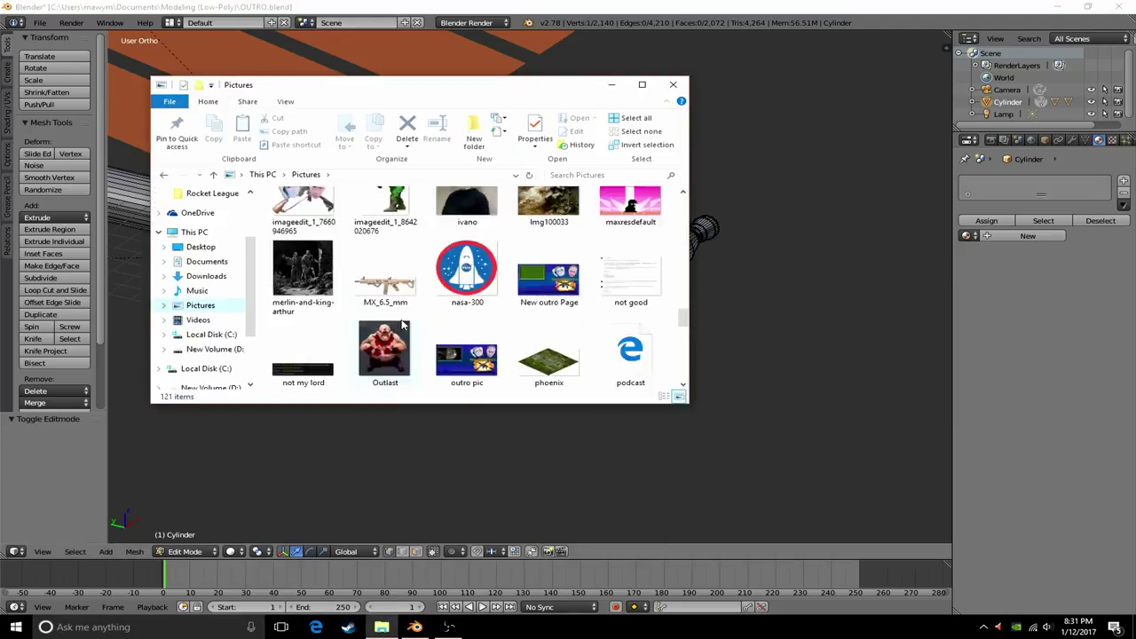
pyautogui.click(714, 306)
pyautogui.press('Tab')
pyautogui.hotkey('shift', 'a')
# - Add a cube, switch to top view, and enlarge it
pyautogui.click(589, 330)
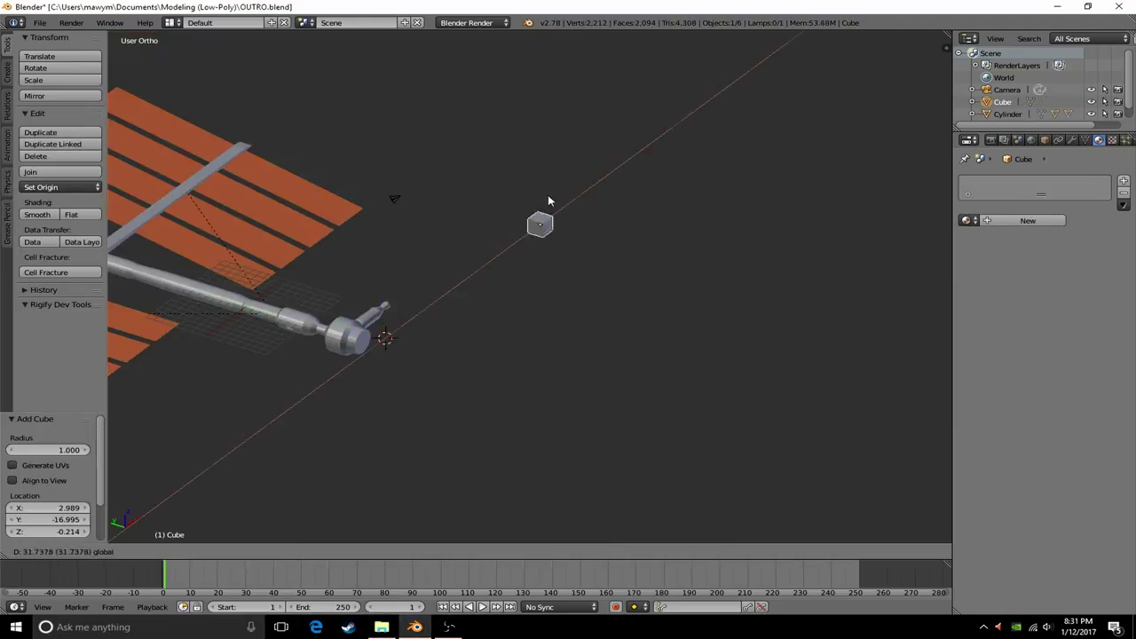
pyautogui.press('KP_7')
pyautogui.scroll(2, 585, 279)
pyautogui.press('s')
pyautogui.click(644, 207)
pyautogui.press('Tab')
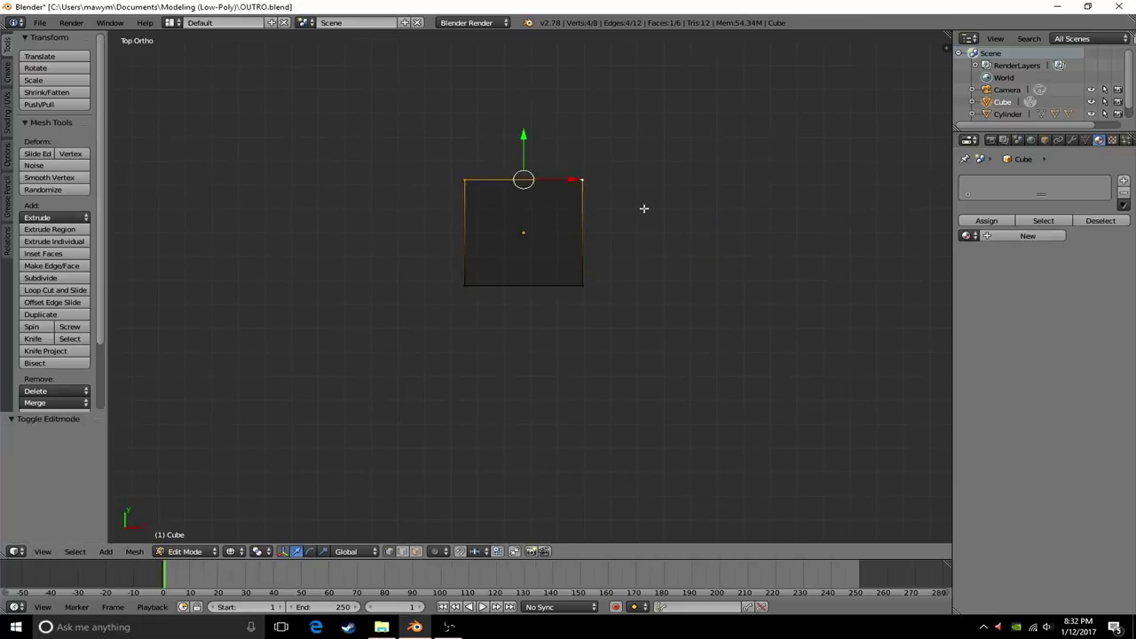
pyautogui.press('a')
pyautogui.press('a')
pyautogui.hotkey('ctrl', 'z')
pyautogui.hotkey('ctrl', 'z')
pyautogui.hotkey('ctrl', 'z')
pyautogui.hotkey('ctrl', 'z')
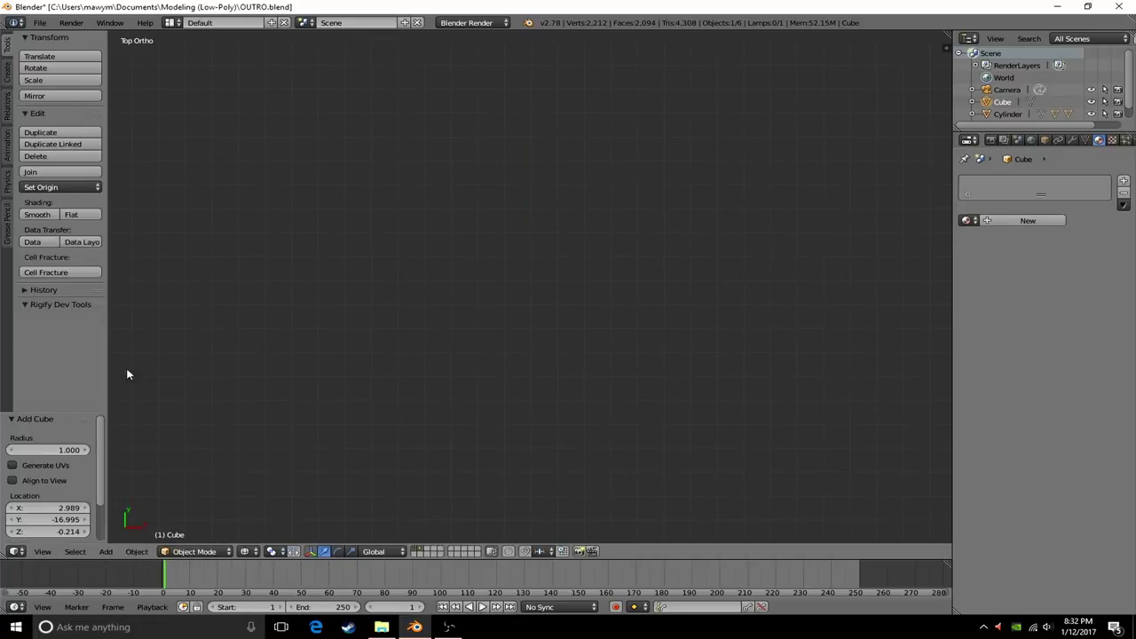
pyautogui.hotkey('ctrl', 'shift', 'z')
pyautogui.press('KP_Decimal')
# - Cut the cube with 3-cut loop cuts in both directions
pyautogui.press('Tab')
pyautogui.hotkey('ctrl', 'r')
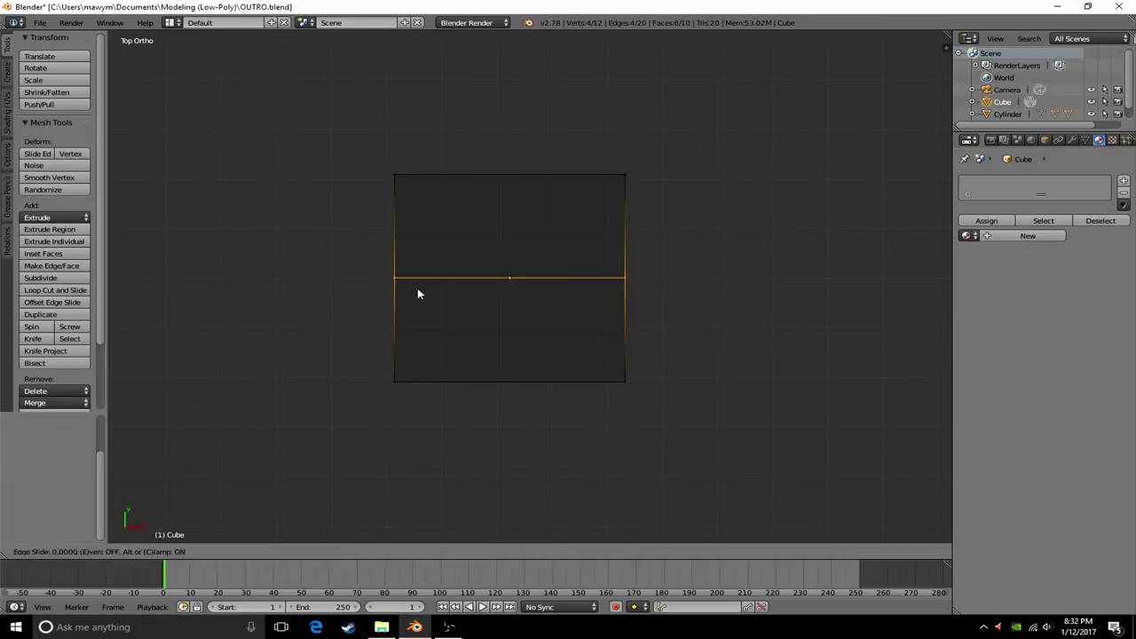
pyautogui.scroll(2, 417, 288)
pyautogui.click(418, 288)
pyautogui.hotkey('ctrl', 'r')
pyautogui.click(507, 310)
pyautogui.click(408, 361)
pyautogui.moveTo(408, 361); pyautogui.dragTo(376, 205, button='middle')
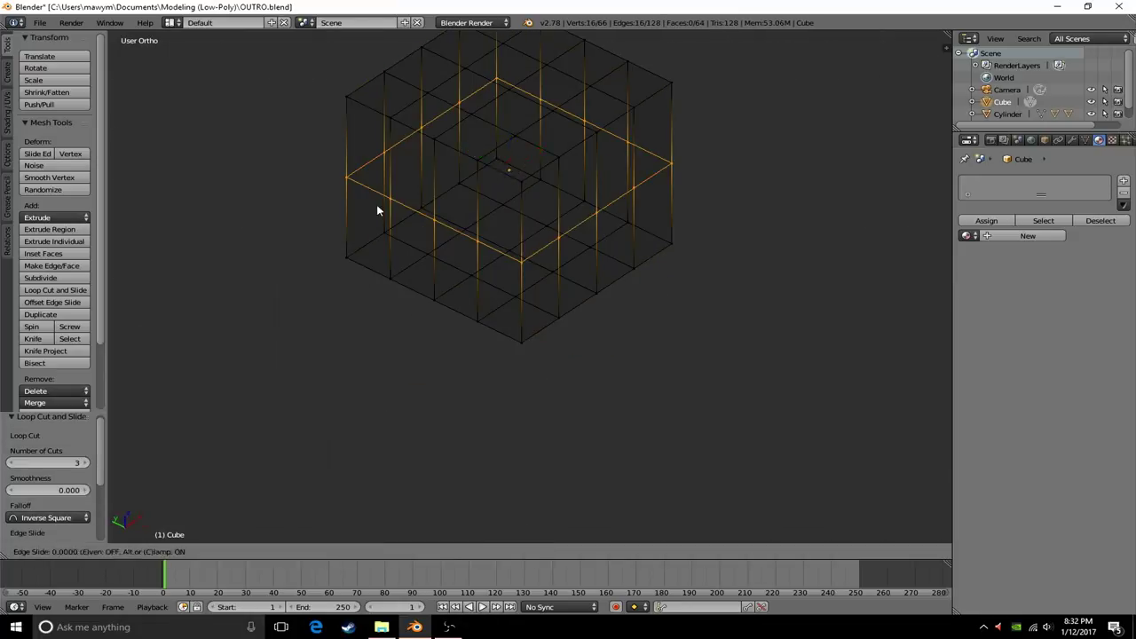
pyautogui.press('KP_7')
pyautogui.press('c')
pyautogui.moveTo(541, 218); pyautogui.dragTo(499, 225)
pyautogui.press('Escape')
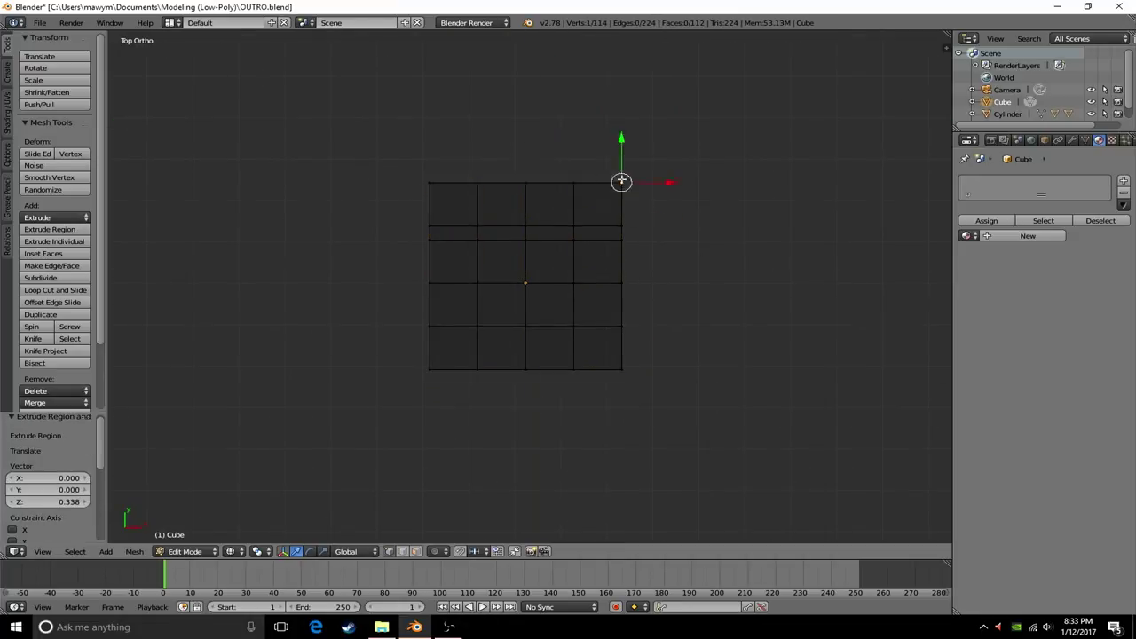
# - Add and enlarge a plane in the cube mesh, then add a separate plane object
pyautogui.hotkey('shift', 'a')
pyautogui.click(723, 278)
pyautogui.scroll(-4, 723, 278)
pyautogui.press('s')
pyautogui.click(760, 538)
pyautogui.scroll(2, 760, 538)
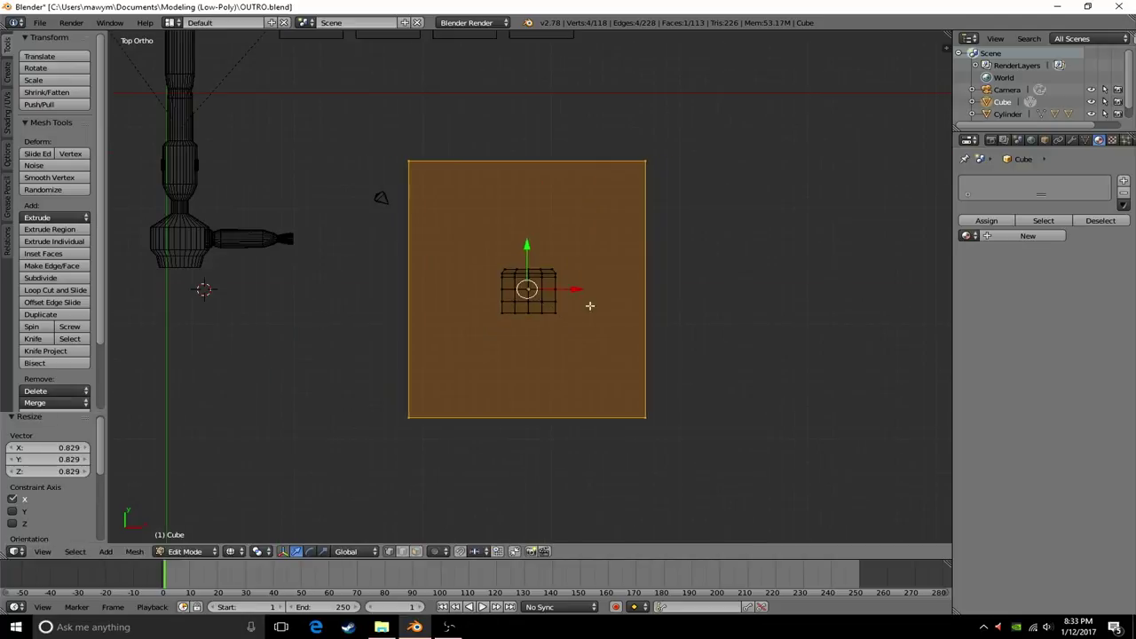
pyautogui.press('Tab')
pyautogui.hotkey('shift', 'a')
pyautogui.click(662, 282)
# - Stretch the plane into a tall rectangle and give it a new material
pyautogui.press('s')
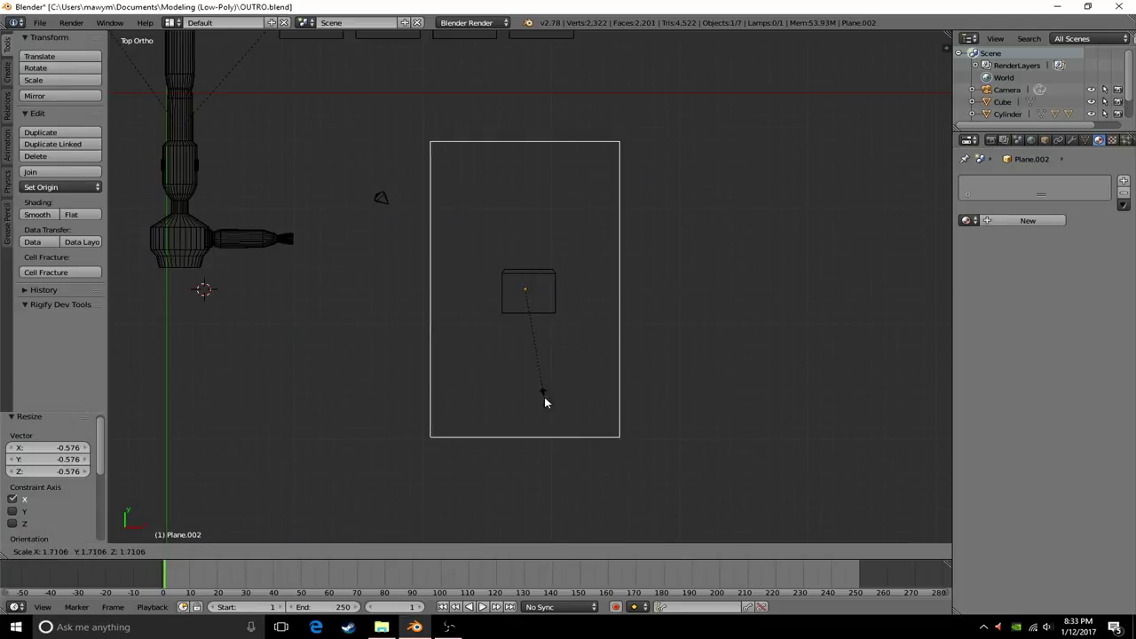
pyautogui.click(545, 402)
pyautogui.click(1028, 220)
pyautogui.click(1112, 140)
# - Add an image texture loaded from imageedit_1_4534528568.png on the Desktop
pyautogui.click(1028, 293)
pyautogui.click(1065, 480)
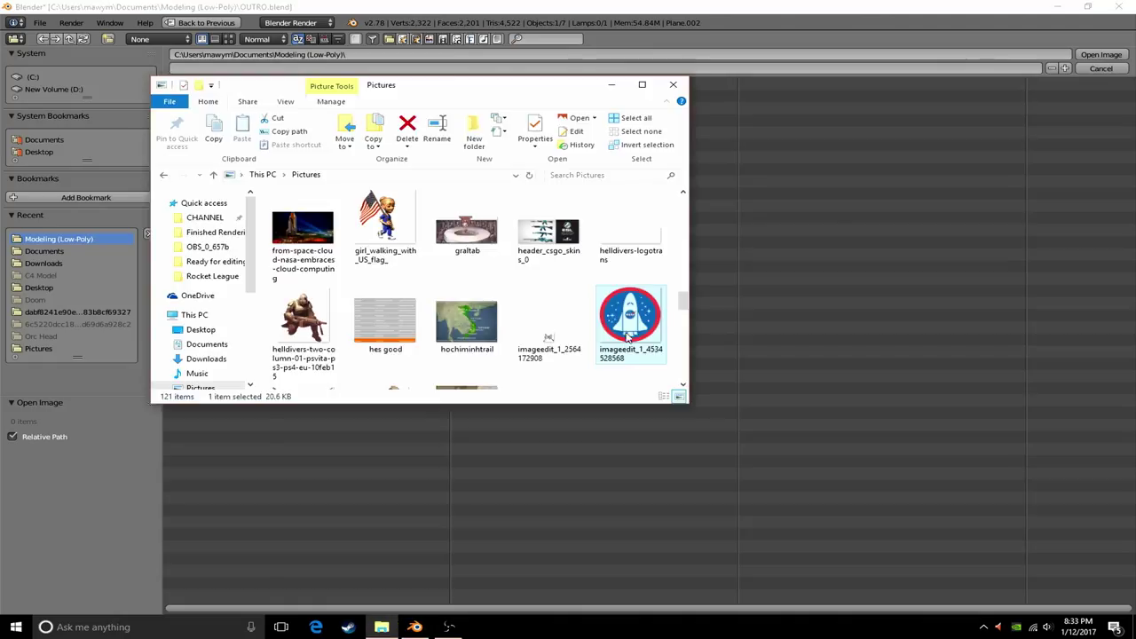
pyautogui.click(39, 152)
pyautogui.press('BackSpace')
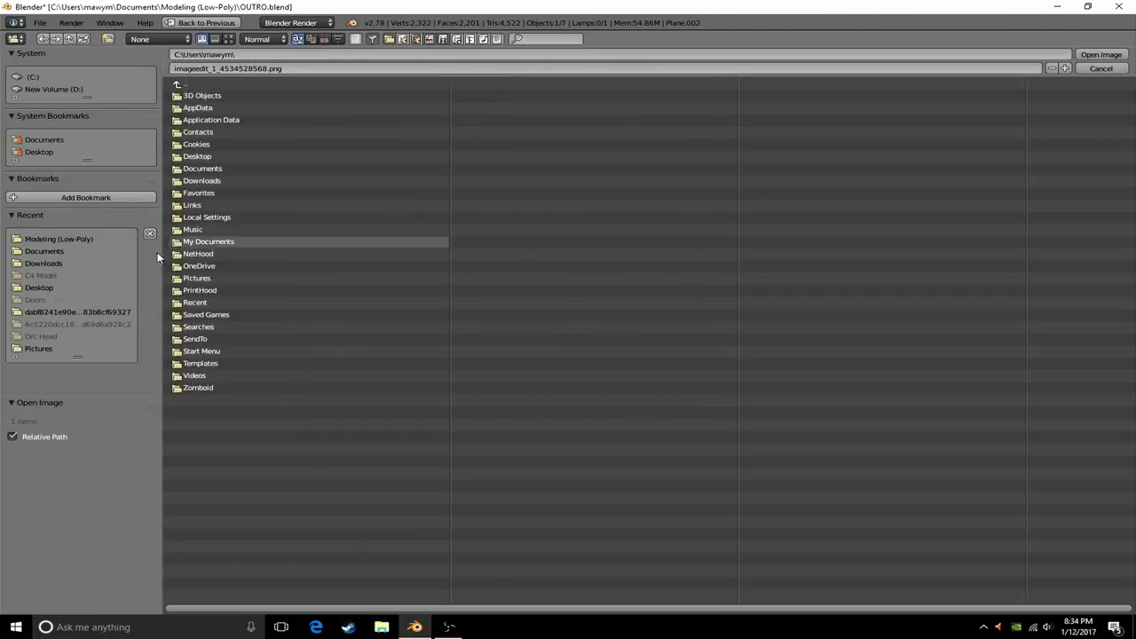
pyautogui.click(39, 287)
pyautogui.click(1101, 55)
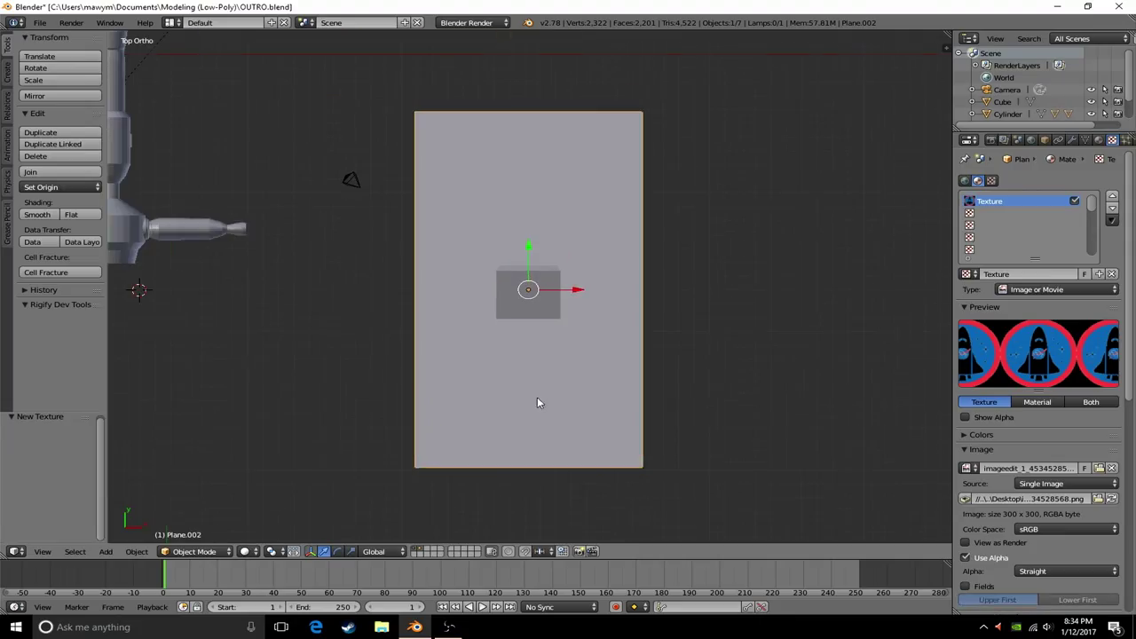
# - Show textures in the viewport and start scaling the plane along X
pyautogui.click(244, 551)
pyautogui.click(266, 480)
pyautogui.moveTo(266, 480); pyautogui.dragTo(378, 455, button='middle')
pyautogui.press('s')
pyautogui.press('x')
pyautogui.click(662, 451)
# - Widen the plane to a near square and add a point lamp raised above it
pyautogui.moveTo(662, 451)
pyautogui.mouseDown(button='middle')
pyautogui.moveTo(613, 337)
pyautogui.moveTo(586, 382)
pyautogui.moveTo(292, 297)
pyautogui.mouseUp(button='middle')
pyautogui.hotkey('shift', 'a')
pyautogui.click(561, 400)
pyautogui.moveTo(292, 297); pyautogui.dragTo(573, 271)
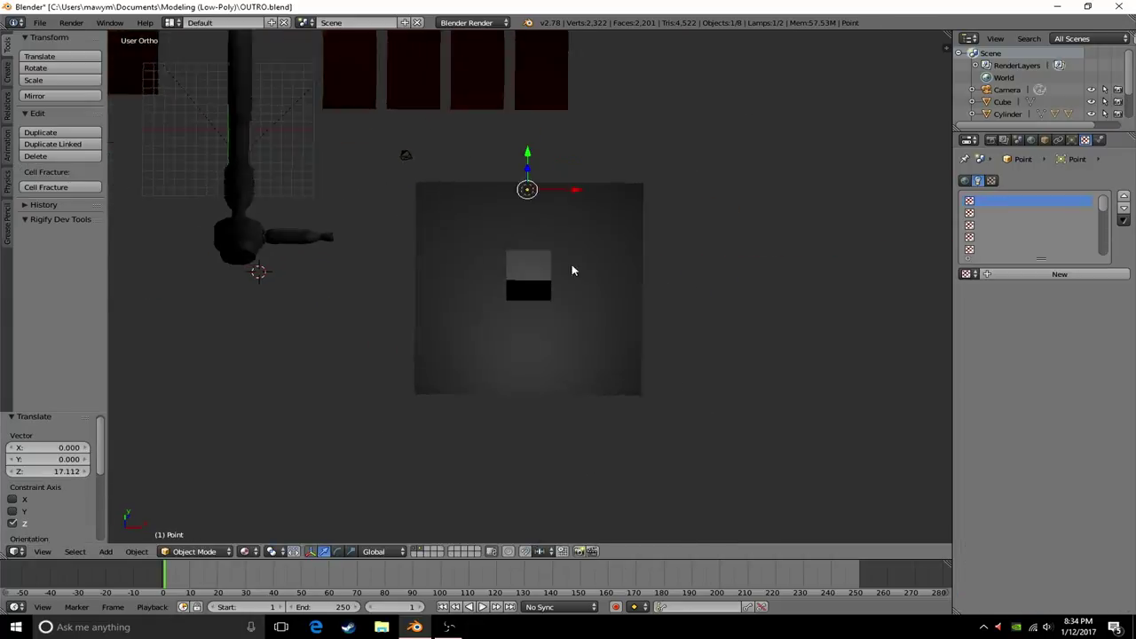
# - Select the plane and preview the rocket emblem with Texture viewport shading
pyautogui.click(244, 551)
pyautogui.click(266, 484)
pyautogui.rightClick(441, 376)
pyautogui.click(245, 551)
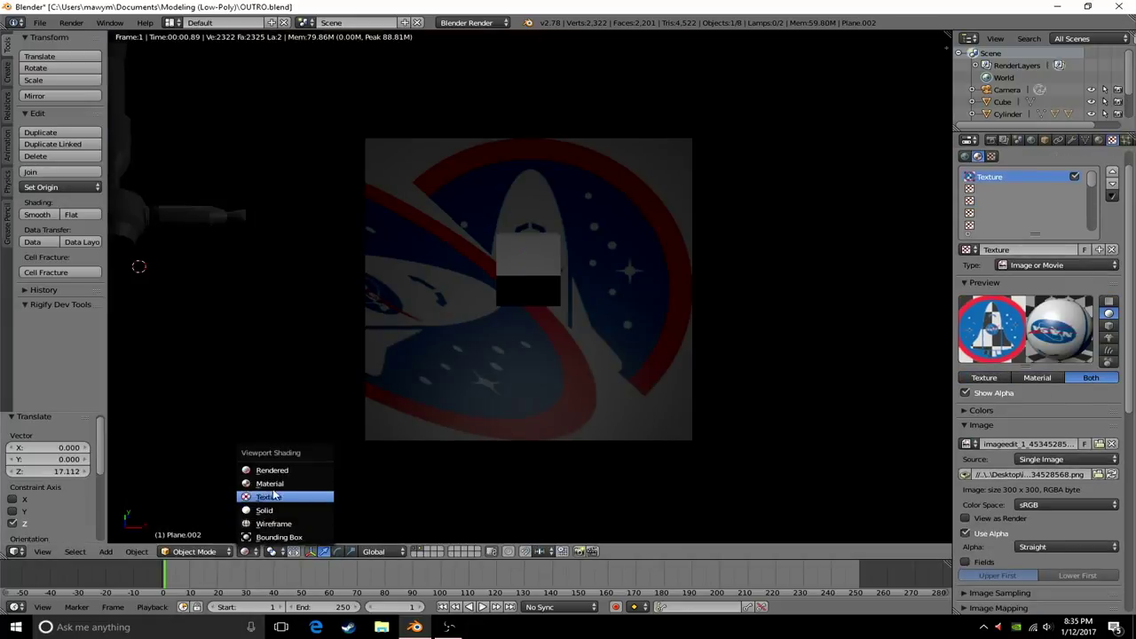
pyautogui.click(274, 495)
pyautogui.moveTo(273, 496); pyautogui.dragTo(627, 339, button='middle')
pyautogui.scroll(-1, 974, 545)
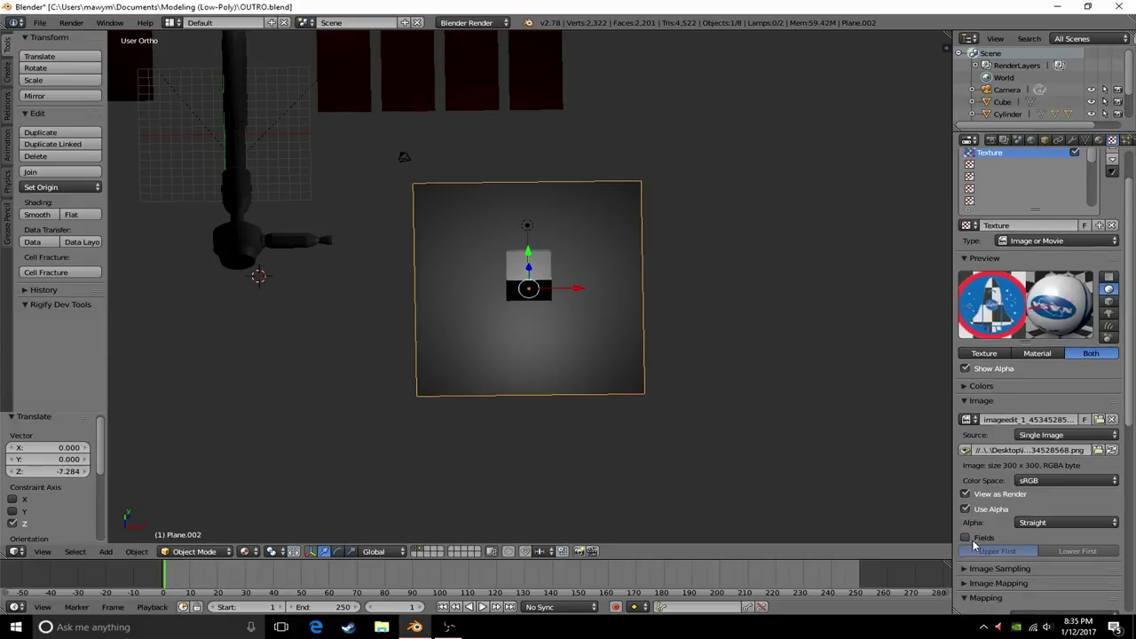
# - Delete the textured plane and select the cube
pyautogui.press('Delete')
pyautogui.press('KP_7')
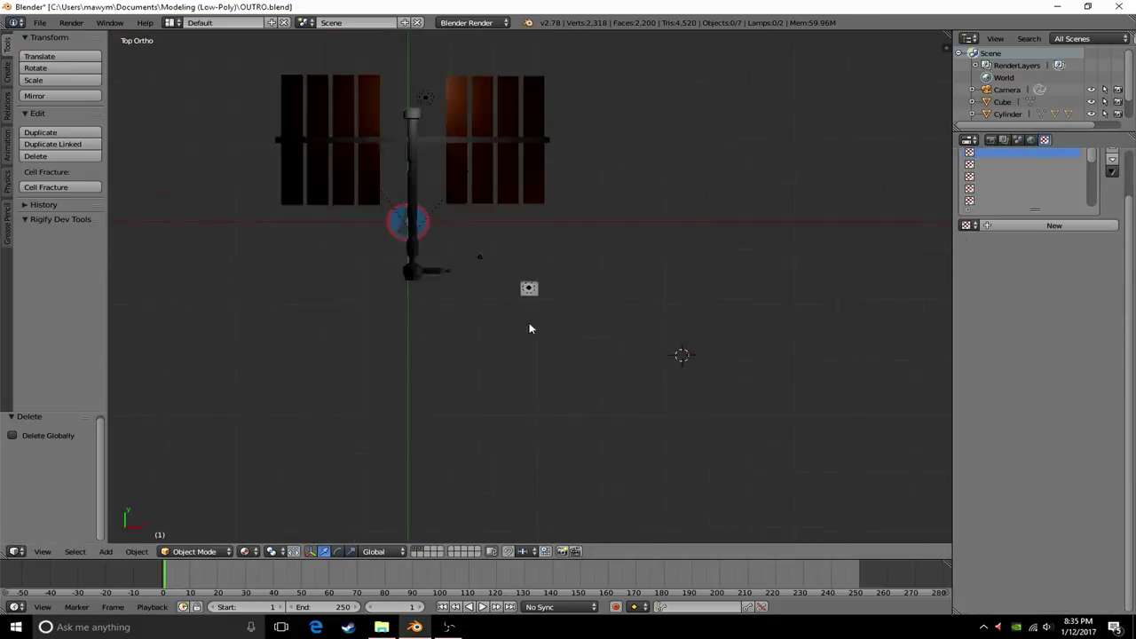
pyautogui.rightClick(530, 329)
# - Move the cube -28.175 along X onto the emblem and shrink its mesh
pyautogui.press('g')
pyautogui.press('x')
pyautogui.press('KP_Decimal')
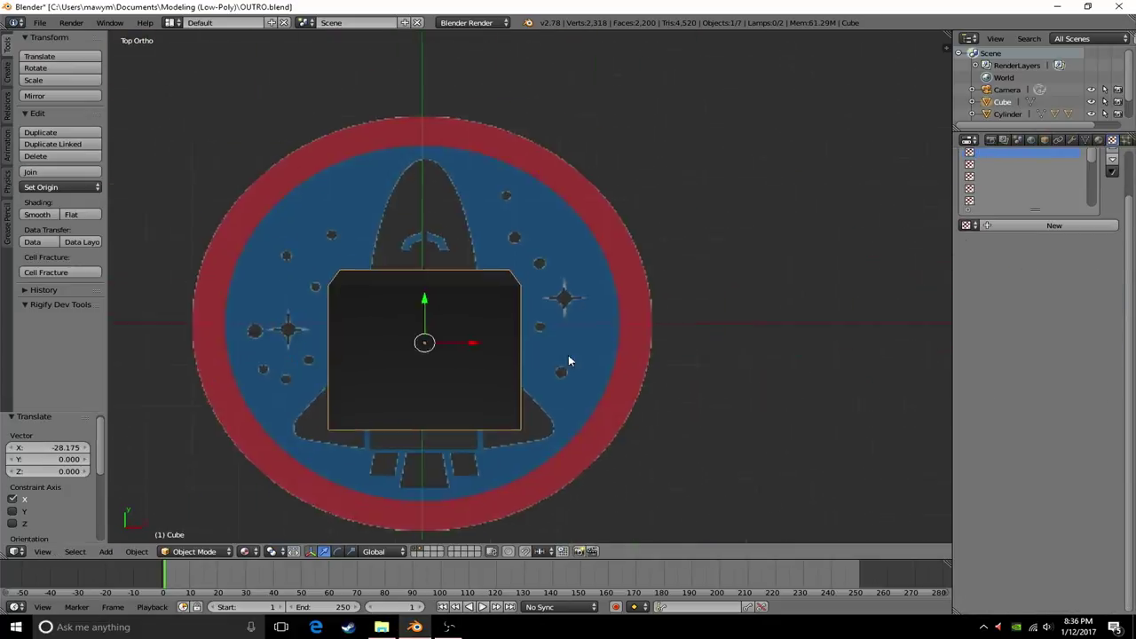
pyautogui.press('Tab')
pyautogui.press('a')
pyautogui.press('s')
pyautogui.click(548, 292)
pyautogui.press('a')
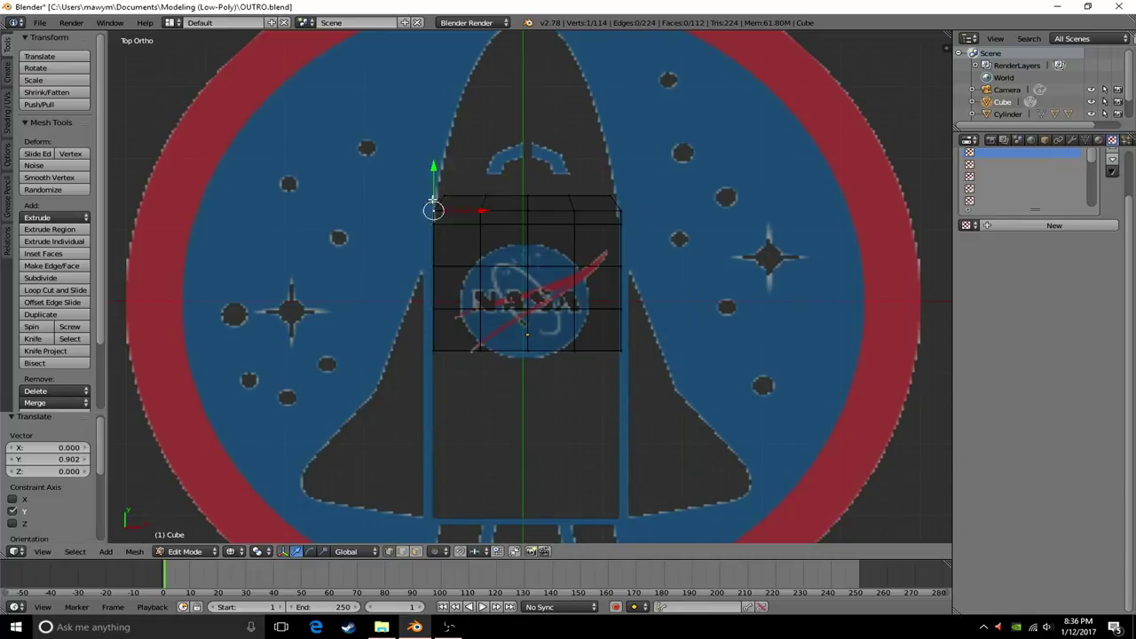
# - Raise the top edge loop to the rocket nose and narrow it to 0.41
pyautogui.keyDown('shift'); pyautogui.moveTo(533, 310); pyautogui.dragTo(555, 399, button='middle'); pyautogui.keyUp('shift')
pyautogui.press('b')
pyautogui.moveTo(434, 266); pyautogui.dragTo(657, 302)
pyautogui.press('g')
pyautogui.press('y')
pyautogui.click(455, 175)
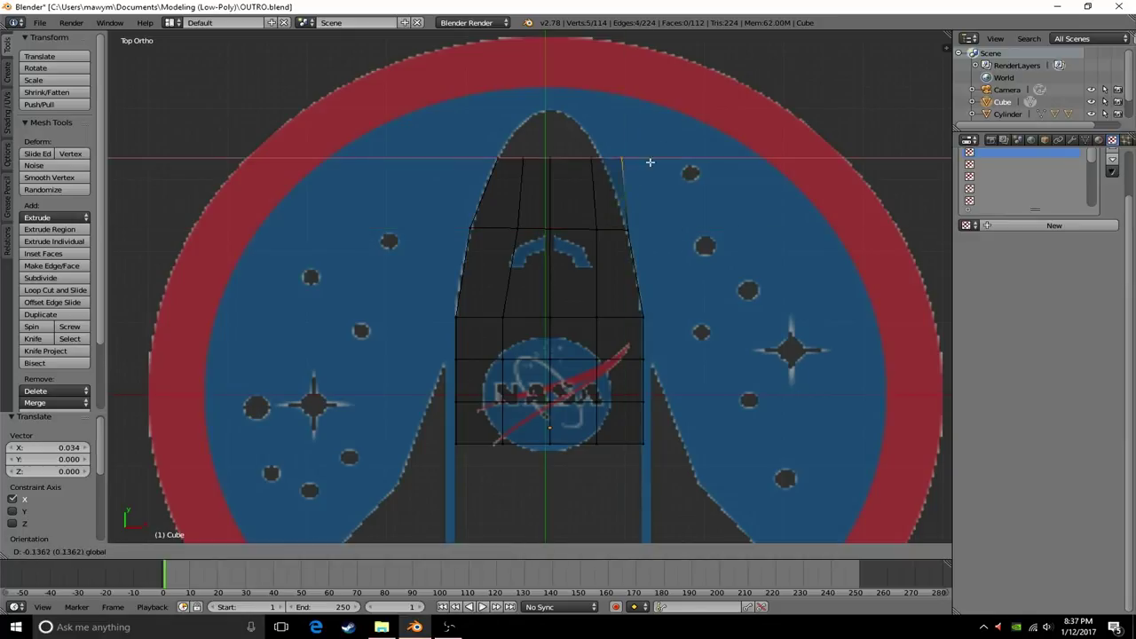
pyautogui.click(528, 160)
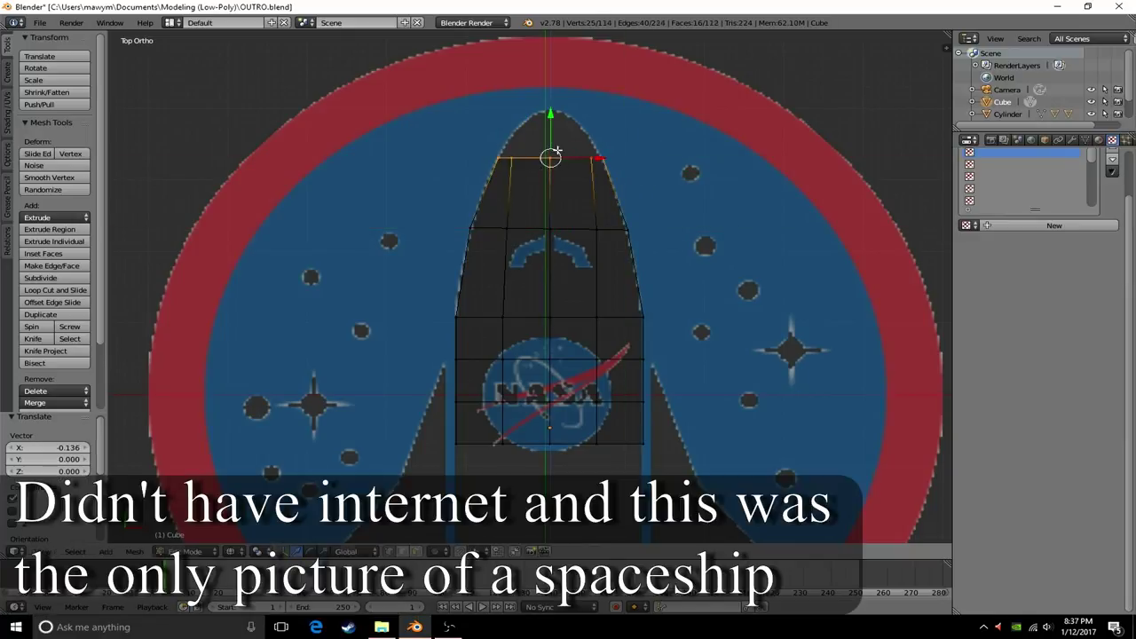
pyautogui.click(604, 135)
pyautogui.moveTo(603, 135); pyautogui.dragTo(503, 140, button='middle')
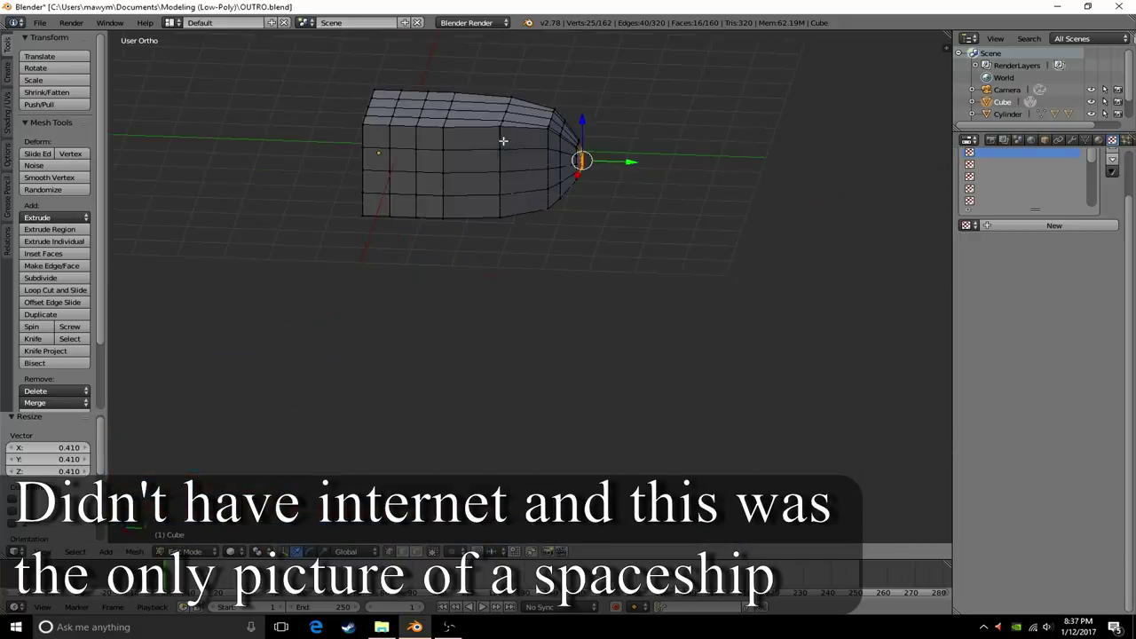
pyautogui.press('KP_7')
pyautogui.scroll(-3, 586, 139)
# - Extrude the bottom edge loop down toward the rocket's base
pyautogui.press('e')
pyautogui.click(659, 347)
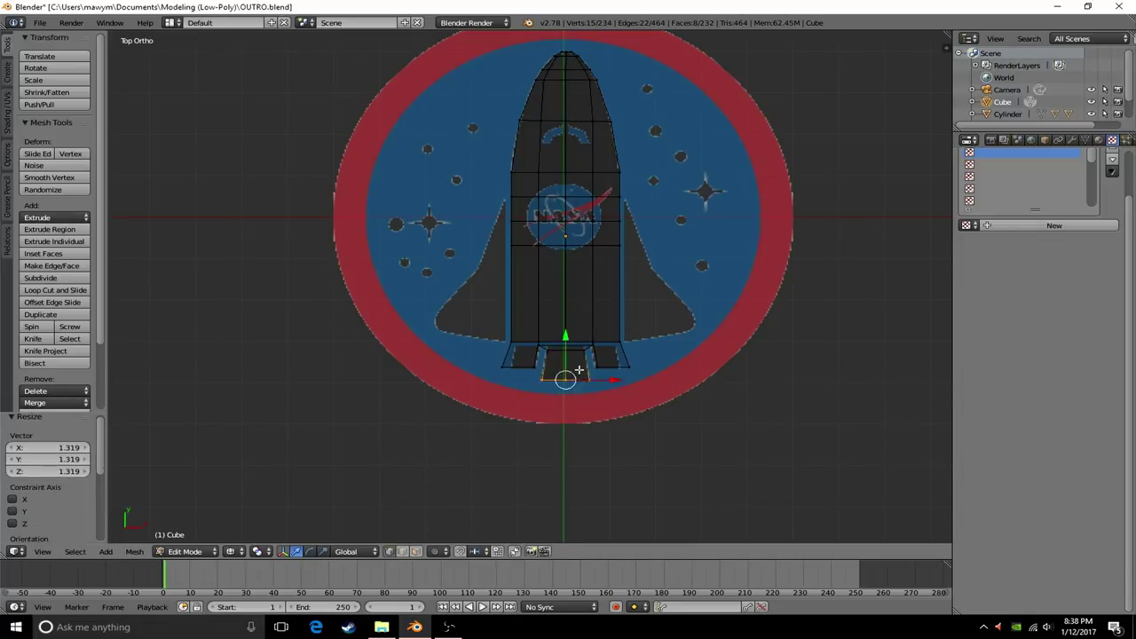
pyautogui.moveTo(579, 369); pyautogui.dragTo(540, 322, button='middle')
# - In wireframe view, move a nose-tip vertex, then undo the nose edit
pyautogui.scroll(3, 541, 322)
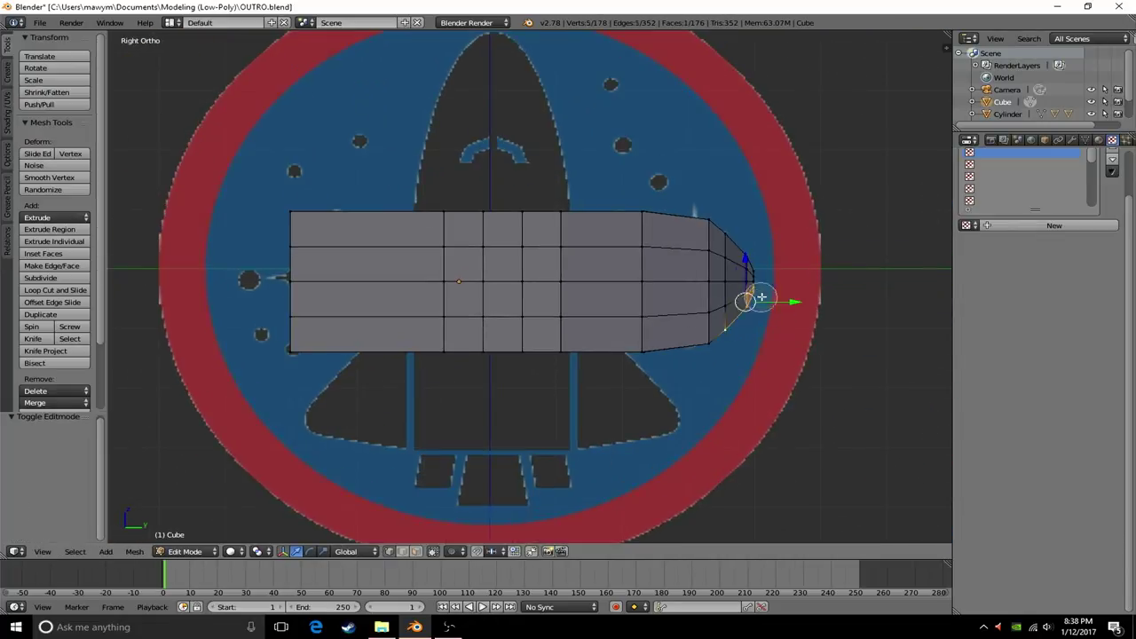
pyautogui.press('z')
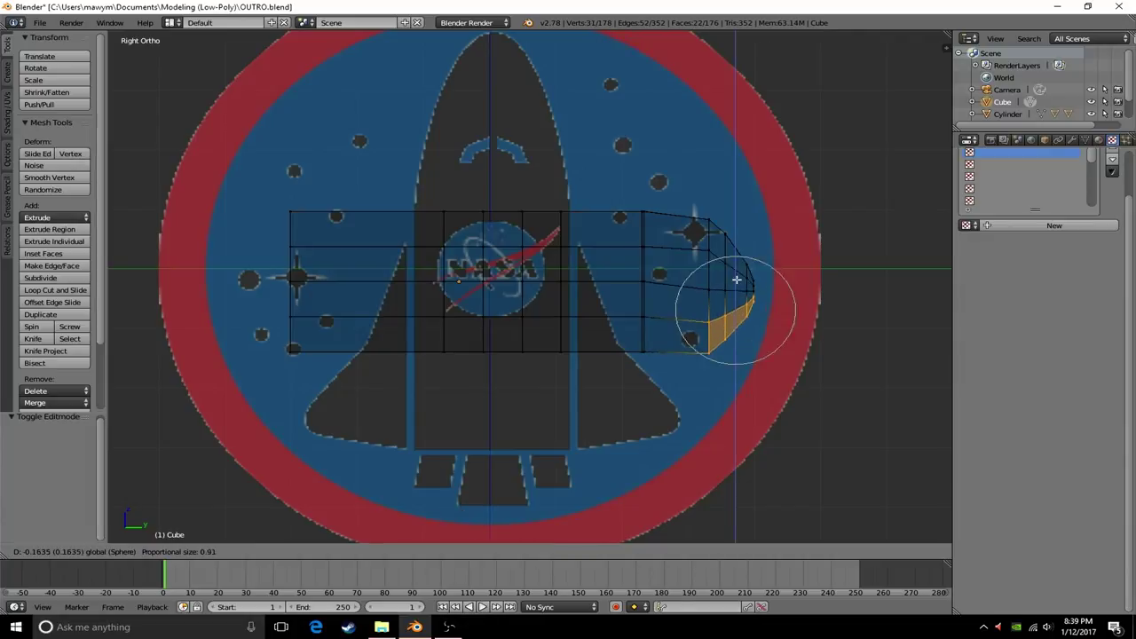
pyautogui.rightClick(691, 349)
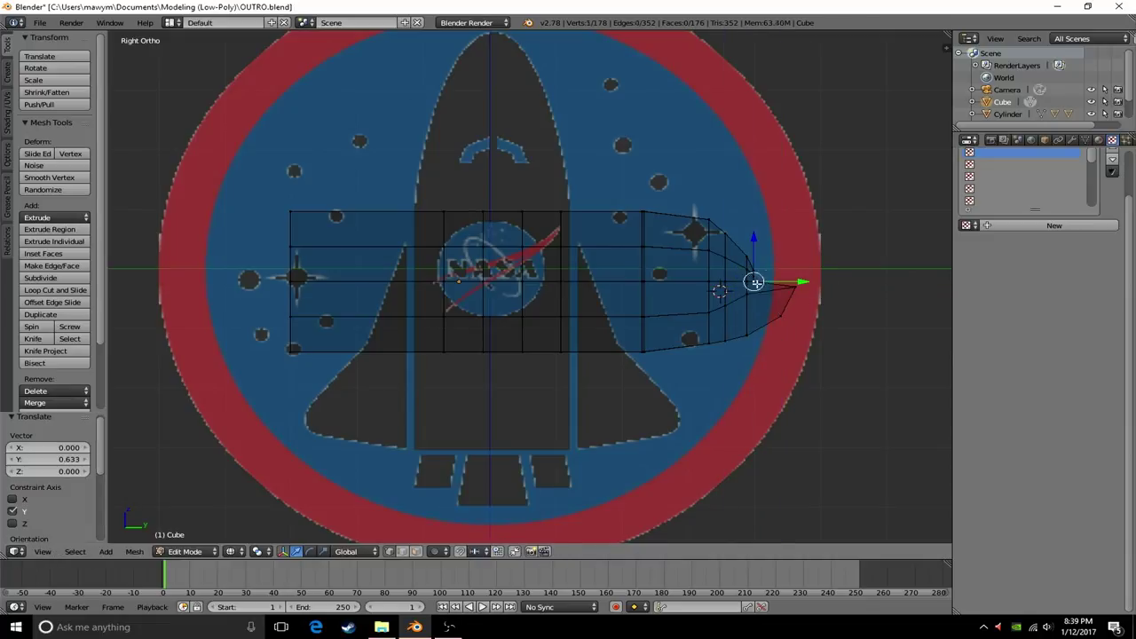
pyautogui.click(798, 264)
pyautogui.moveTo(799, 264); pyautogui.dragTo(775, 310, button='middle')
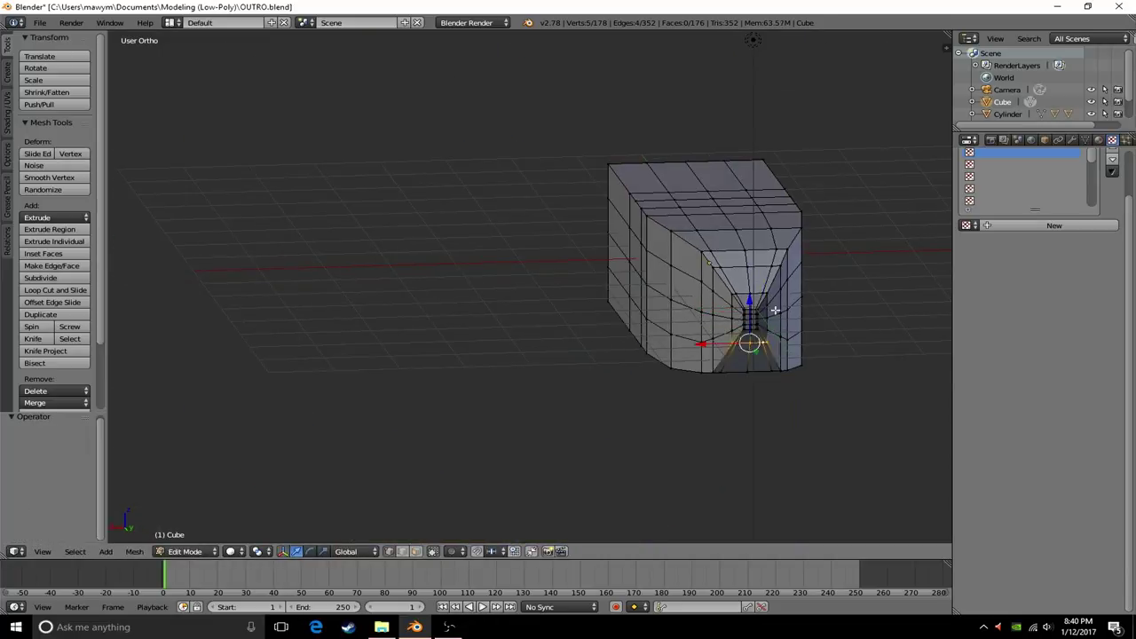
pyautogui.press('KP_7')
pyautogui.hotkey('ctrl', 'z')
# - Slide the nose vertices along X and extrude the nose tip edge further
pyautogui.scroll(3, 556, 221)
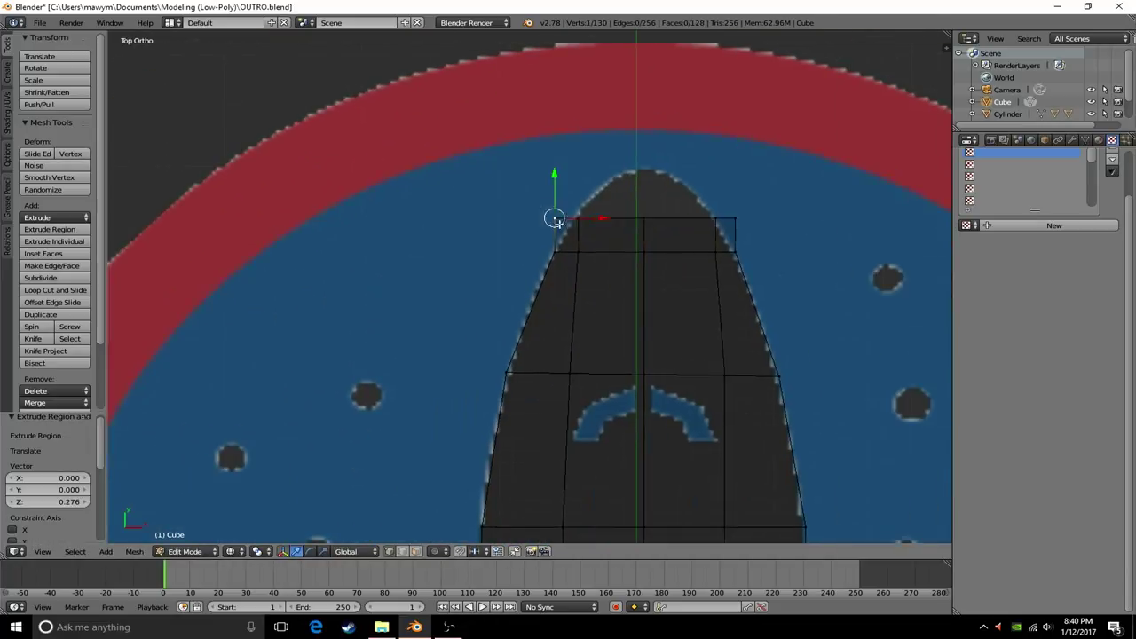
pyautogui.press('g')
pyautogui.press('x')
pyautogui.click(757, 223)
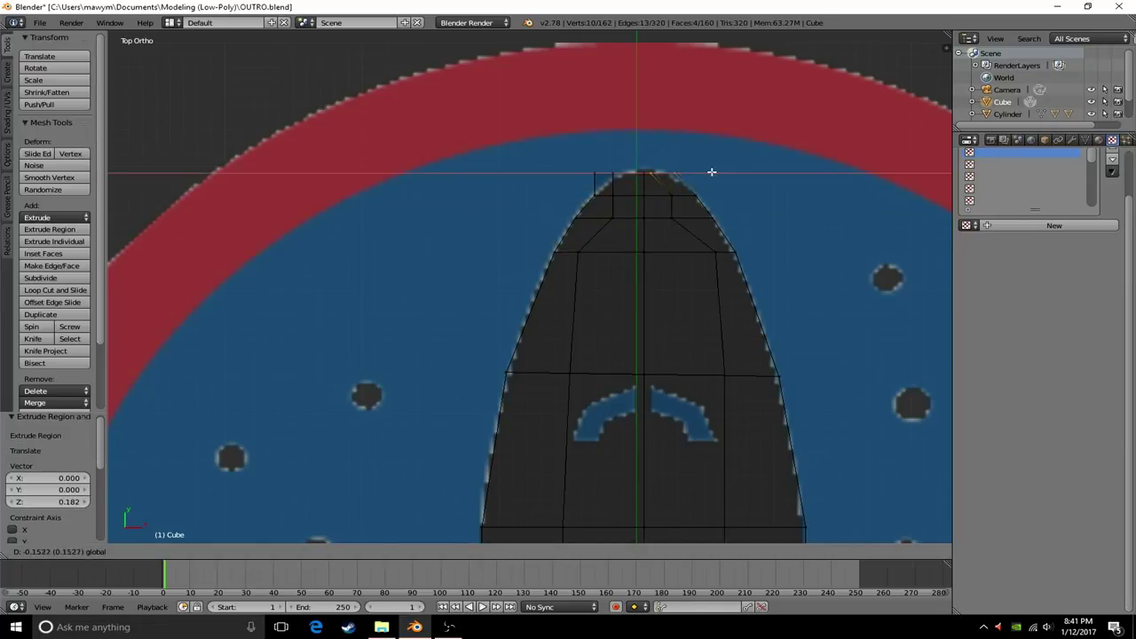
pyautogui.scroll(4, 654, 179)
pyautogui.press('e')
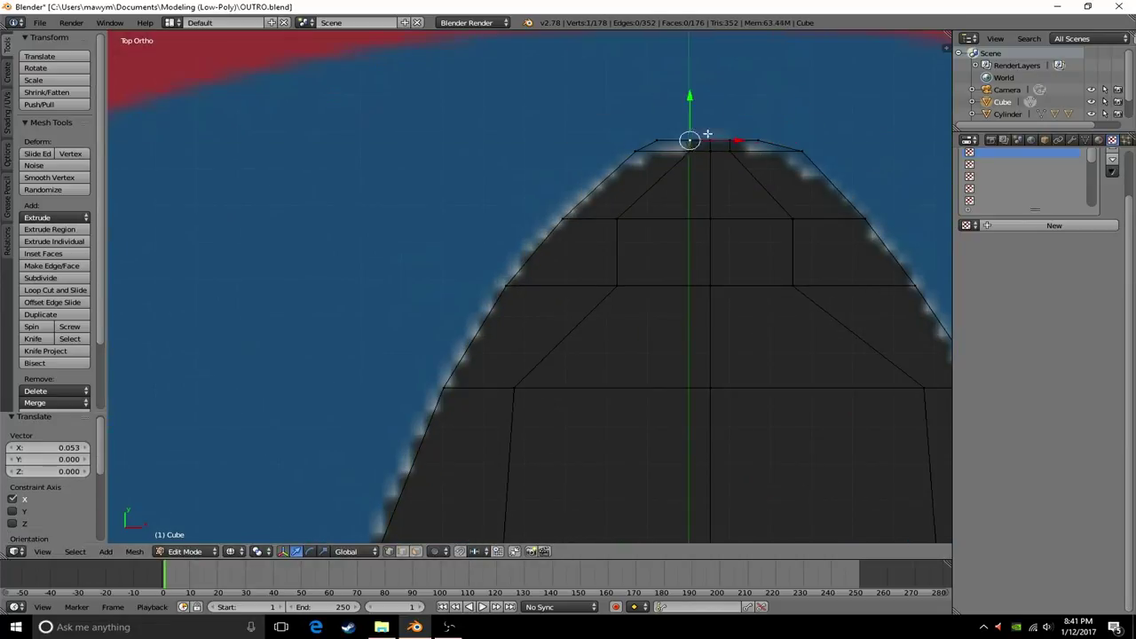
pyautogui.press('KP_3')
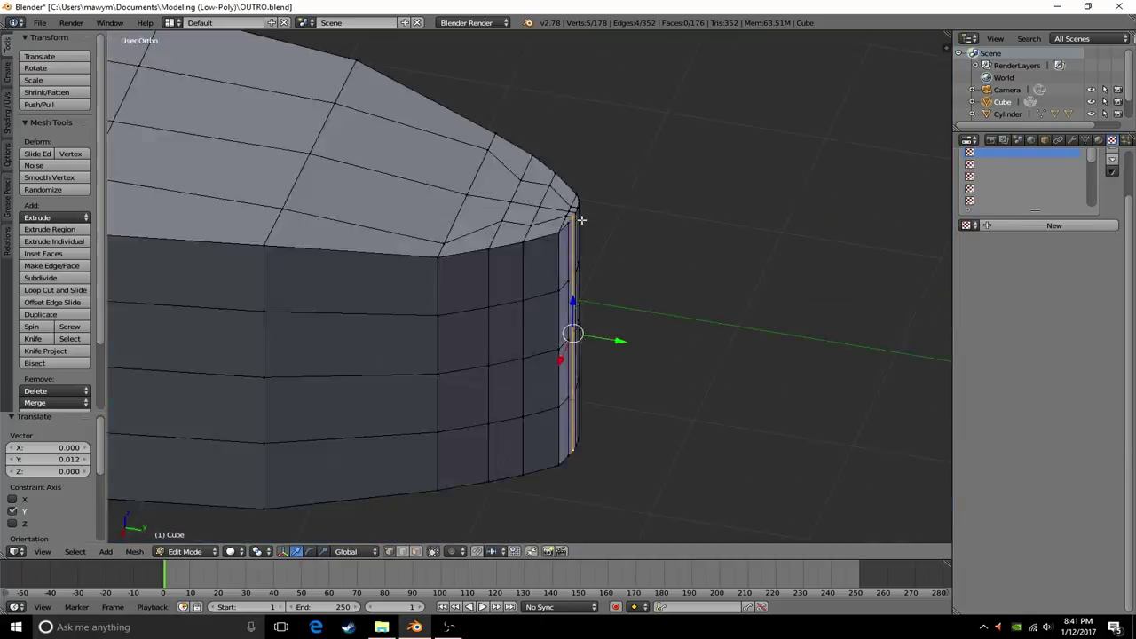
pyautogui.scroll(2, 781, 257)
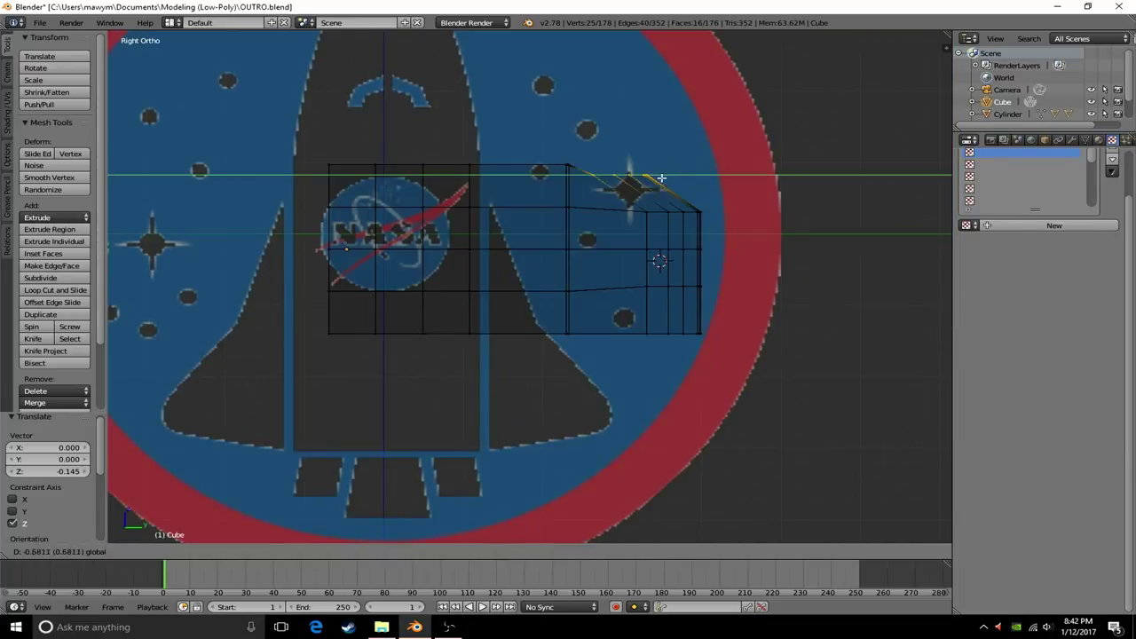
pyautogui.scroll(-3, 694, 225)
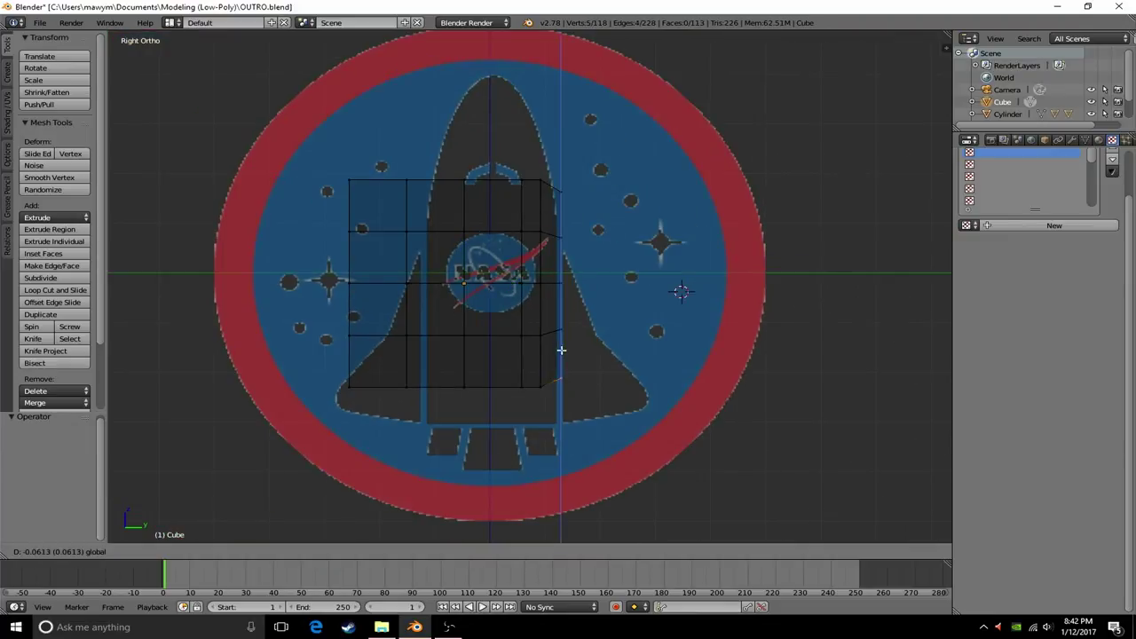
pyautogui.moveTo(582, 190); pyautogui.dragTo(616, 302, button='middle')
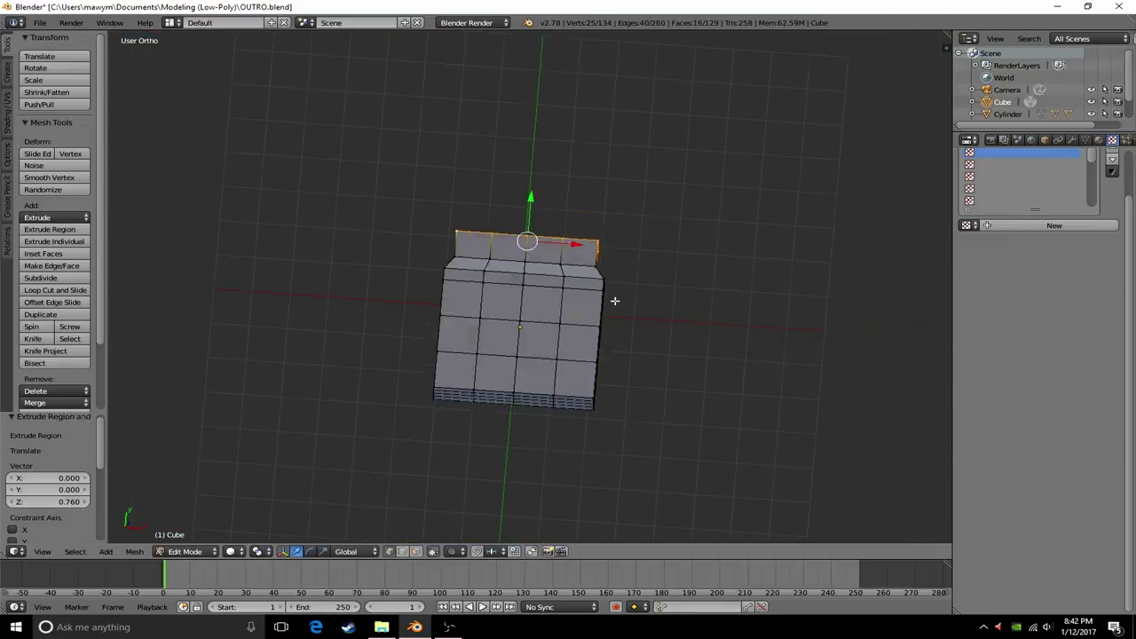
# - Select the whole hull mesh, rescale it, then deselect everything
pyautogui.press('KP_7')
pyautogui.press('a')
pyautogui.press('s')
pyautogui.press('KP_3')
pyautogui.scroll(3, 585, 321)
pyautogui.press('a')
pyautogui.moveTo(539, 195); pyautogui.dragTo(596, 254, button='middle')
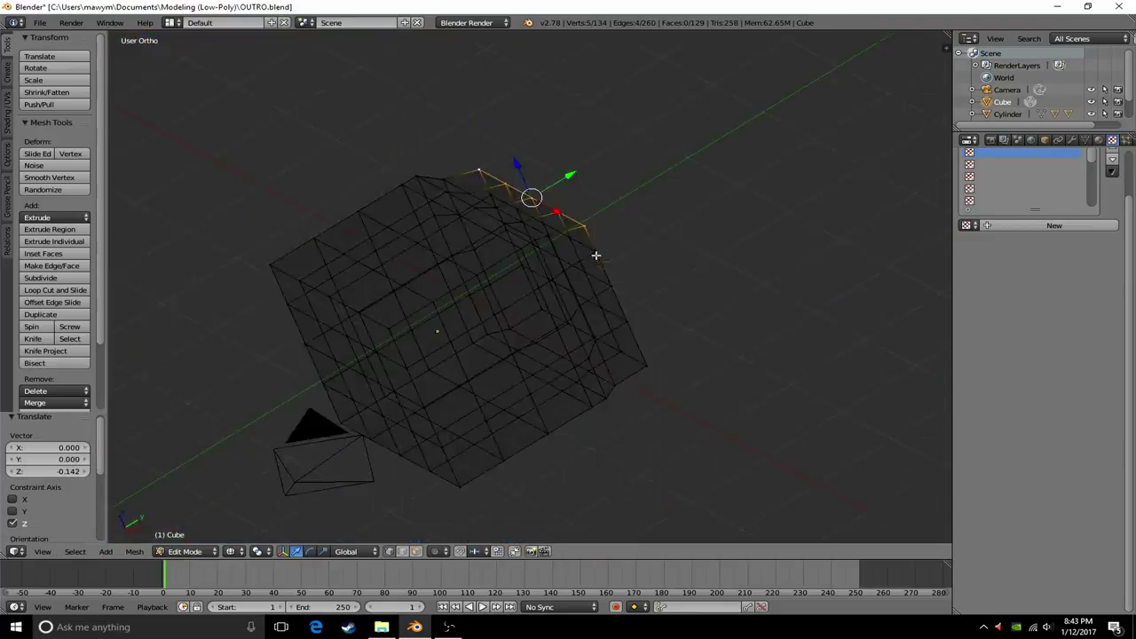
pyautogui.press('KP_7')
# - Move and extrude a selected region, then pick a front vertex in side view
pyautogui.press('g')
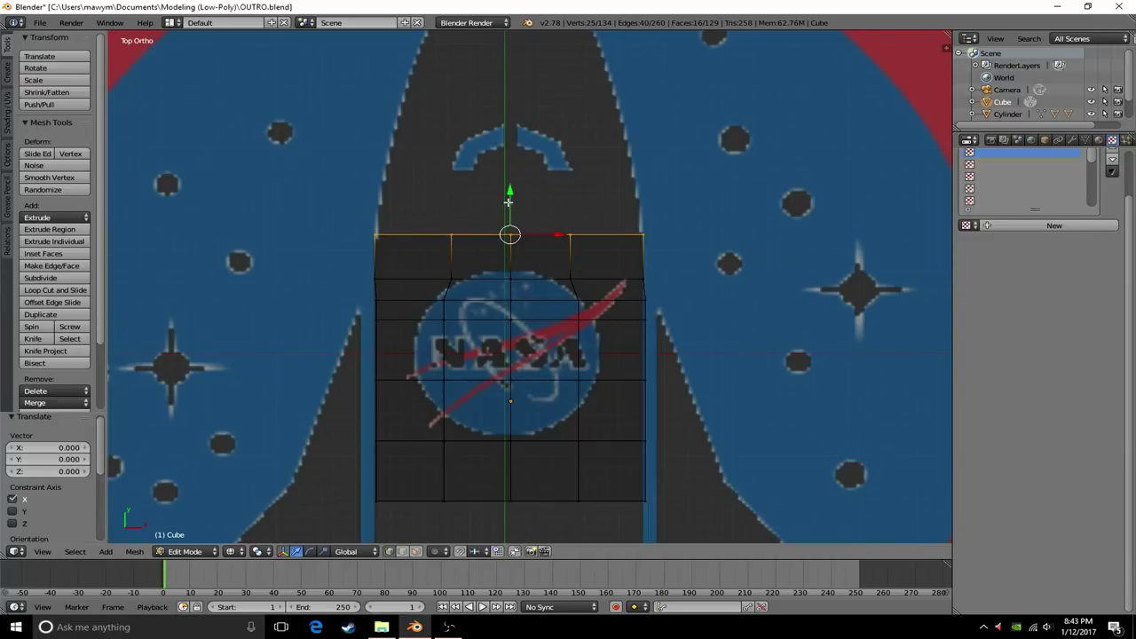
pyautogui.press('e')
pyautogui.moveTo(508, 203); pyautogui.dragTo(540, 186, button='middle')
pyautogui.press('KP_3')
pyautogui.rightClick(615, 173)
pyautogui.moveTo(461, 159); pyautogui.dragTo(454, 223, button='middle')
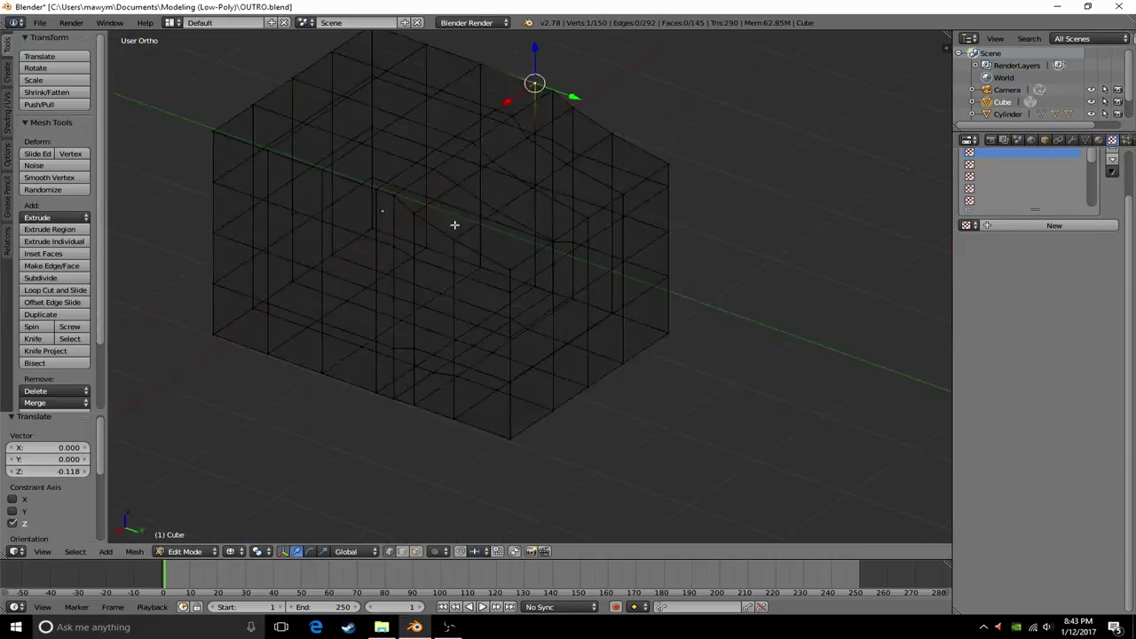
pyautogui.press('KP_3')
# - Extrude the front edge column four times toward the nose; limit the 0.1 bevel to angled edges
pyautogui.press('e')
pyautogui.click(639, 192)
pyautogui.press('e')
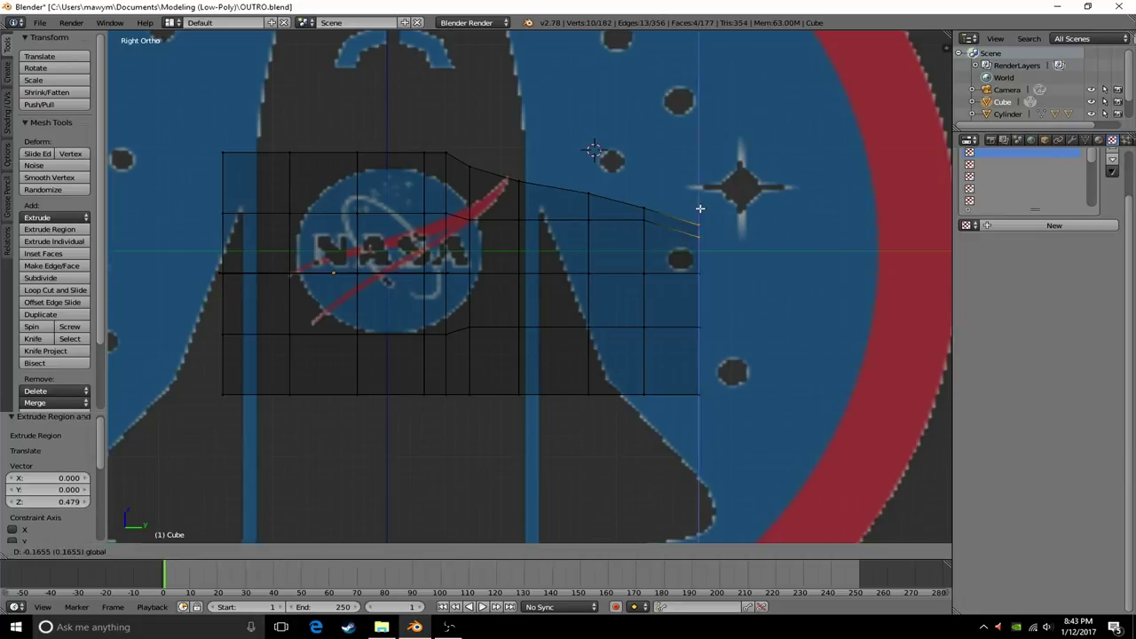
pyautogui.click(699, 393)
pyautogui.press('e')
pyautogui.click(764, 278)
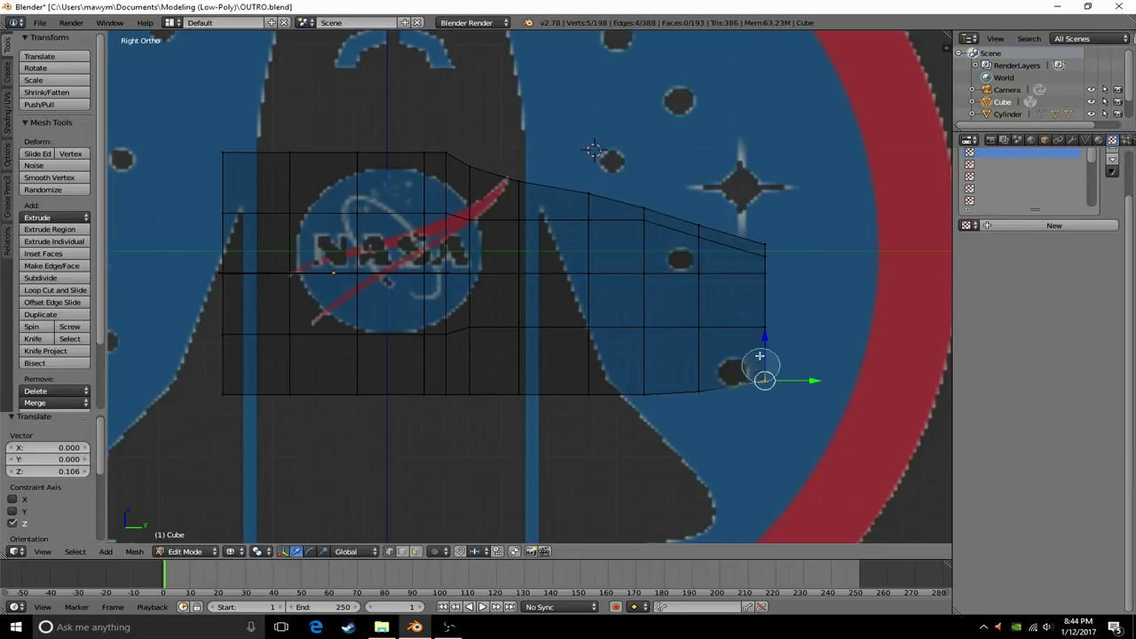
pyautogui.press('e')
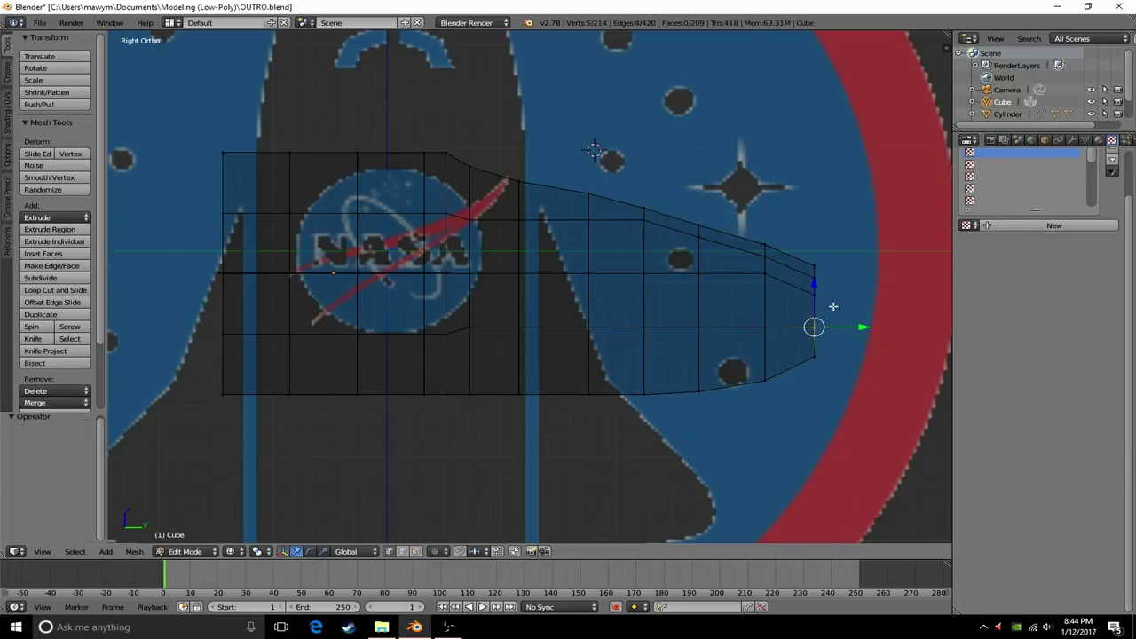
pyautogui.moveTo(680, 388)
pyautogui.mouseDown(button='middle')
pyautogui.moveTo(624, 385)
pyautogui.moveTo(636, 399)
pyautogui.moveTo(807, 262)
pyautogui.moveTo(853, 280)
pyautogui.mouseUp(button='middle')
pyautogui.click(1023, 307)
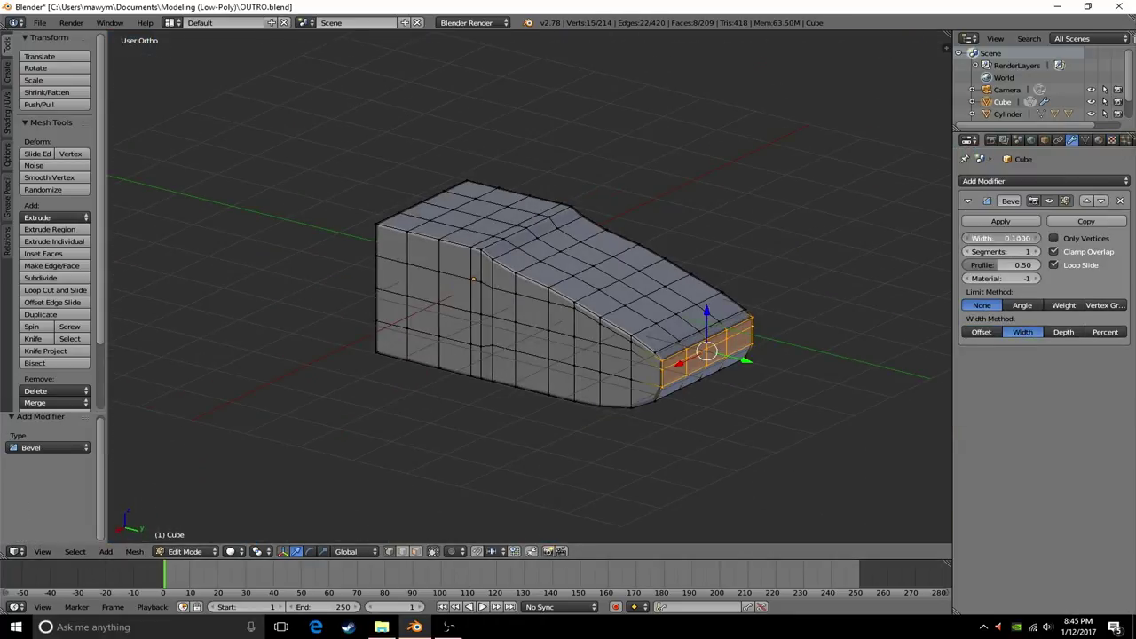
# - Widen the lower body faces along X to 1.325
pyautogui.press('z')
pyautogui.press('s')
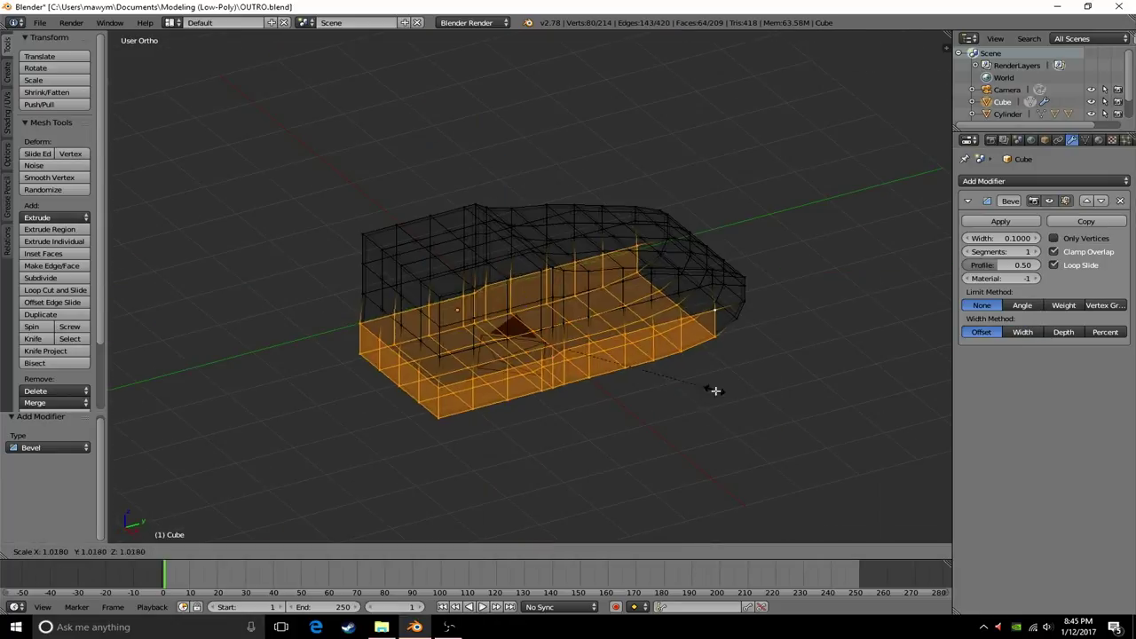
pyautogui.press('x')
pyautogui.click(753, 452)
pyautogui.press('KP_1')
pyautogui.press('z')
pyautogui.moveTo(621, 373)
pyautogui.mouseDown(button='middle')
pyautogui.moveTo(681, 430)
pyautogui.moveTo(289, 531)
pyautogui.mouseUp(button='middle')
pyautogui.click(134, 551)
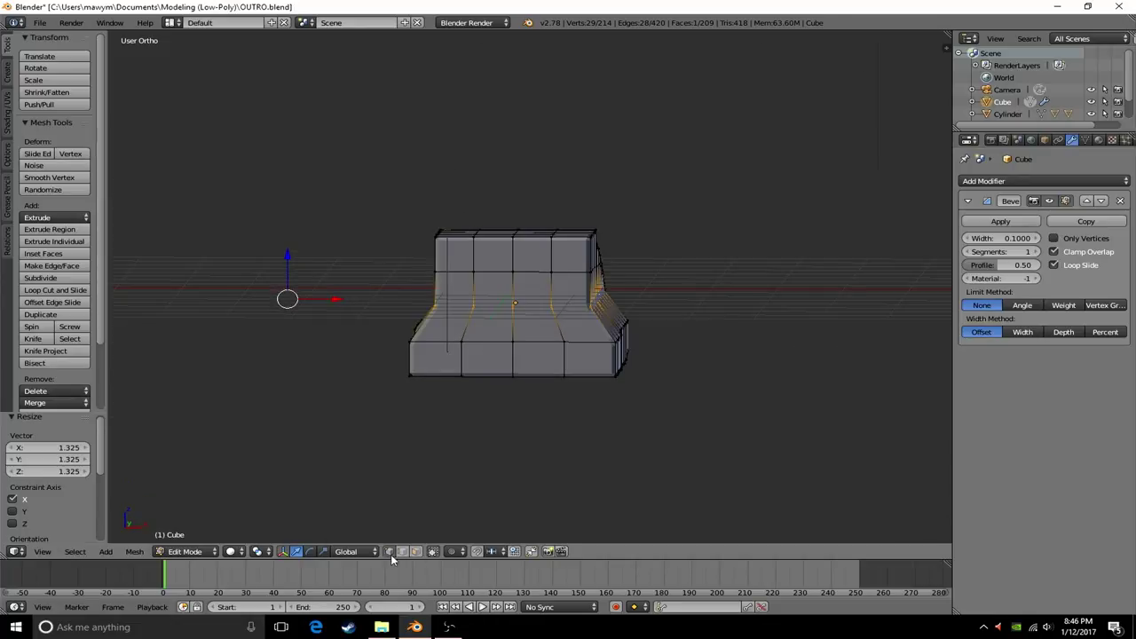
pyautogui.rightClick(391, 557)
pyautogui.moveTo(538, 367)
pyautogui.mouseDown(button='middle')
pyautogui.moveTo(631, 355)
pyautogui.moveTo(589, 343)
pyautogui.moveTo(604, 355)
pyautogui.moveTo(645, 346)
pyautogui.mouseUp(button='middle')
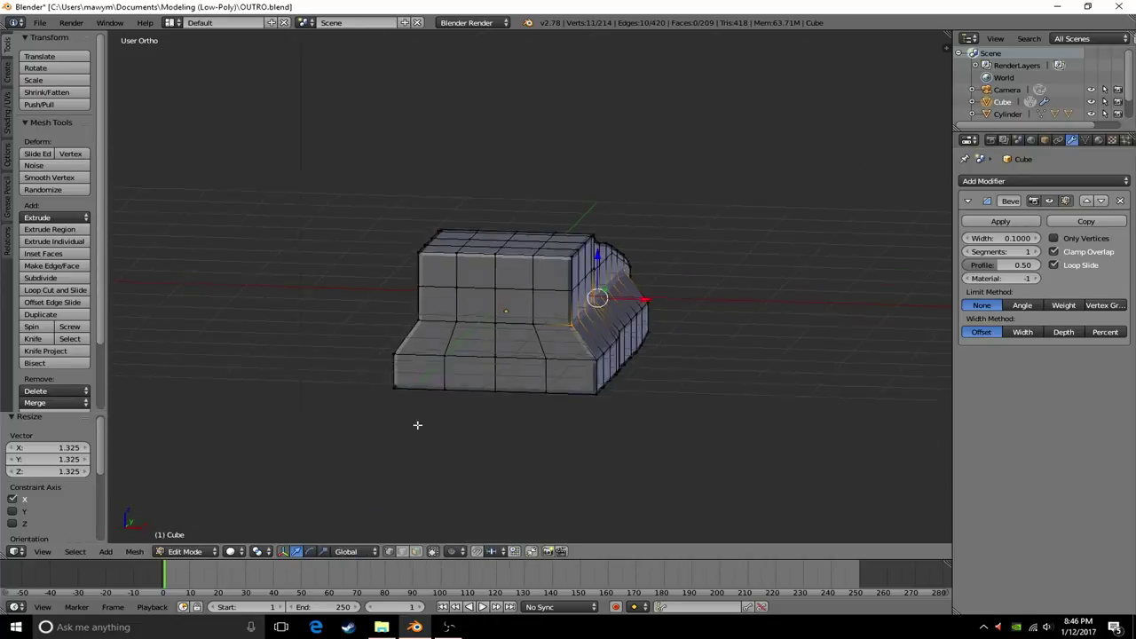
# - Shift the selected vertices along X and scale the edges to slant the sides
pyautogui.press('KP_1')
pyautogui.press('g')
pyautogui.press('x')
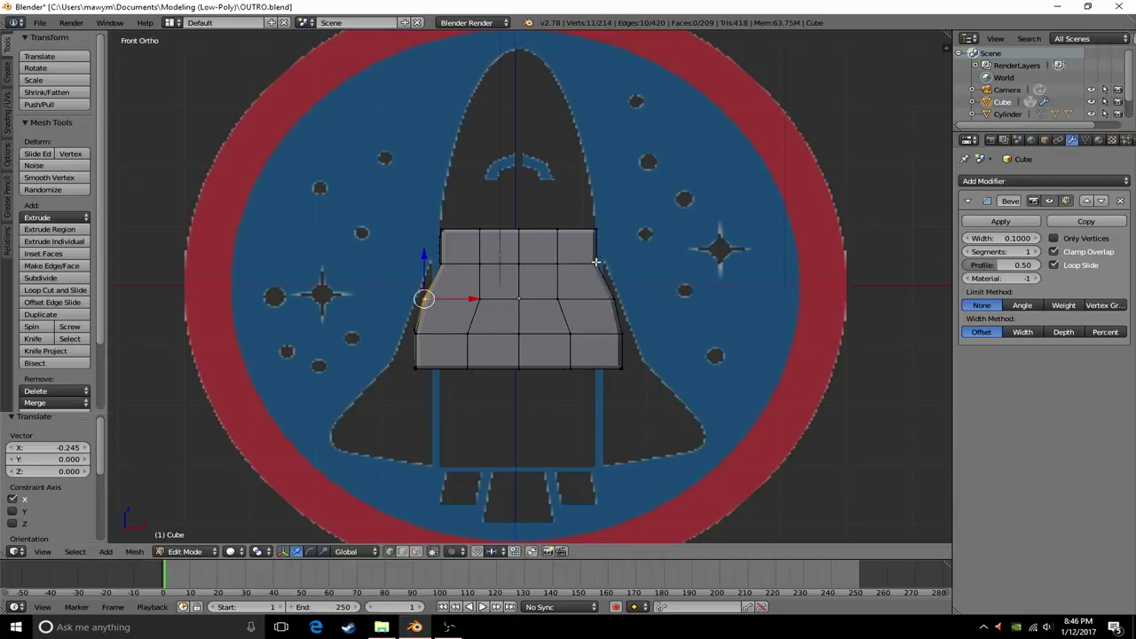
pyautogui.moveTo(446, 262)
pyautogui.mouseDown(button='middle')
pyautogui.moveTo(506, 240)
pyautogui.moveTo(536, 251)
pyautogui.mouseUp(button='middle')
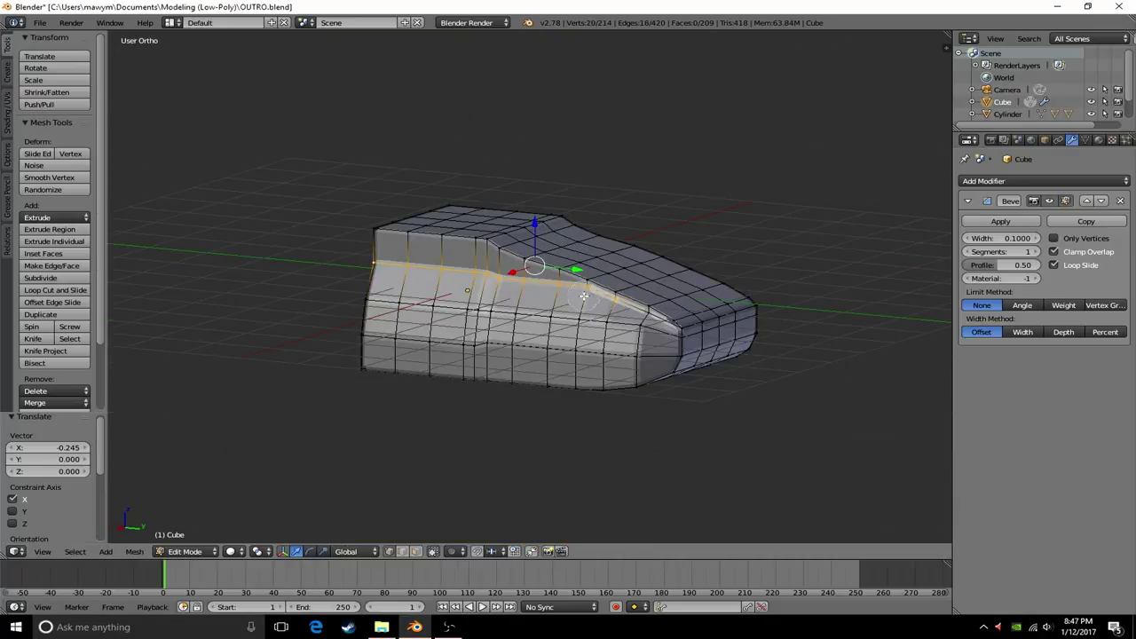
pyautogui.moveTo(677, 335); pyautogui.dragTo(605, 332, button='middle')
pyautogui.press('s')
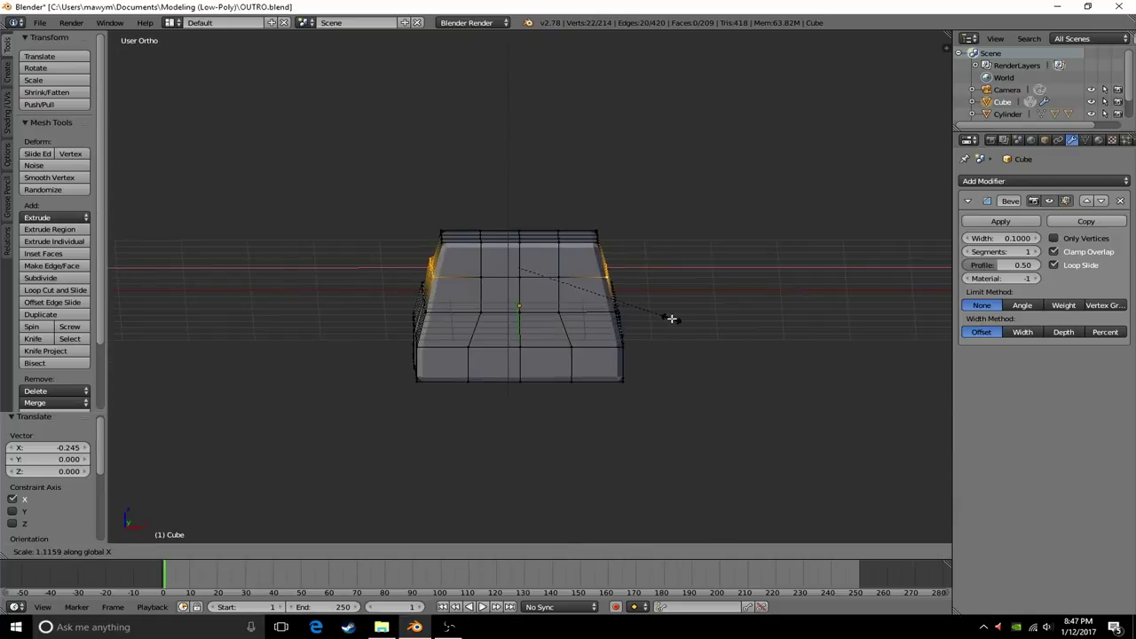
# - Cut a new vertical edge loop across the hull
pyautogui.click(502, 301)
pyautogui.rightClick(533, 303)
pyautogui.hotkey('ctrl', 'r')
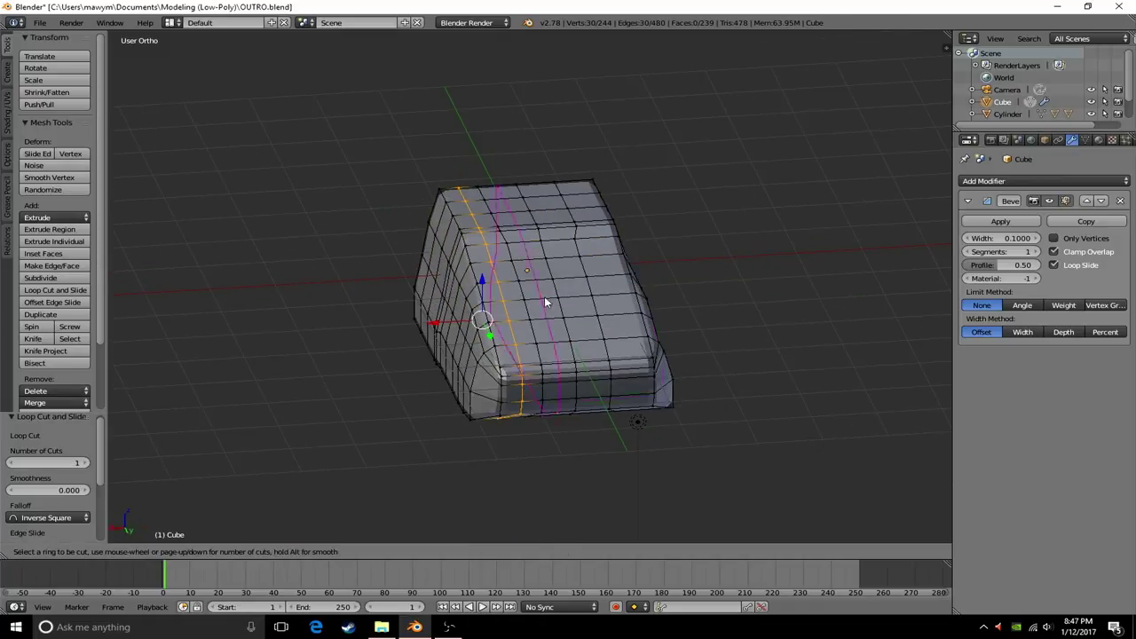
pyautogui.click(640, 318)
pyautogui.moveTo(641, 318); pyautogui.dragTo(700, 349, button='middle')
# - Lower the new loop faces in Z, extrude them 3.187, and brush-select faces to remove
pyautogui.press('g')
pyautogui.press('z')
pyautogui.click(650, 266)
pyautogui.moveTo(650, 267)
pyautogui.mouseDown(button='middle')
pyautogui.moveTo(621, 287)
pyautogui.moveTo(672, 332)
pyautogui.mouseUp(button='middle')
pyautogui.press('KP_3')
pyautogui.press('e')
pyautogui.click(506, 375)
pyautogui.moveTo(506, 376)
pyautogui.mouseDown(button='middle')
pyautogui.moveTo(599, 375)
pyautogui.moveTo(578, 399)
pyautogui.mouseUp(button='middle')
pyautogui.press('c')
pyautogui.moveTo(464, 382); pyautogui.dragTo(464, 342, button='middle')
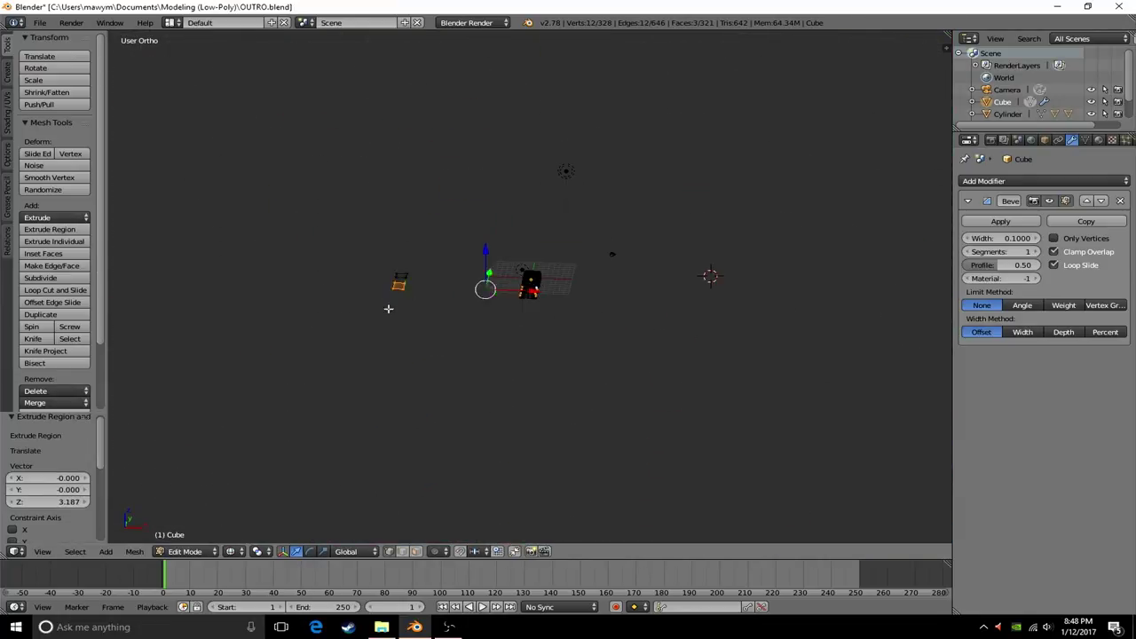
# - Delete the selected faces and brush-select a strip of faces along the hull
pyautogui.press('x')
pyautogui.click(384, 299)
pyautogui.press('c')
pyautogui.press('KP_3')
pyautogui.moveTo(418, 329); pyautogui.dragTo(443, 329)
pyautogui.moveTo(443, 330)
pyautogui.mouseDown(button='middle')
pyautogui.moveTo(500, 329)
pyautogui.moveTo(553, 370)
pyautogui.moveTo(748, 380)
pyautogui.mouseUp(button='middle')
pyautogui.press('KP_3')
# - Flare the bottom edge loop outward, extrude it rearward, and scale it to 1.126
pyautogui.press('z')
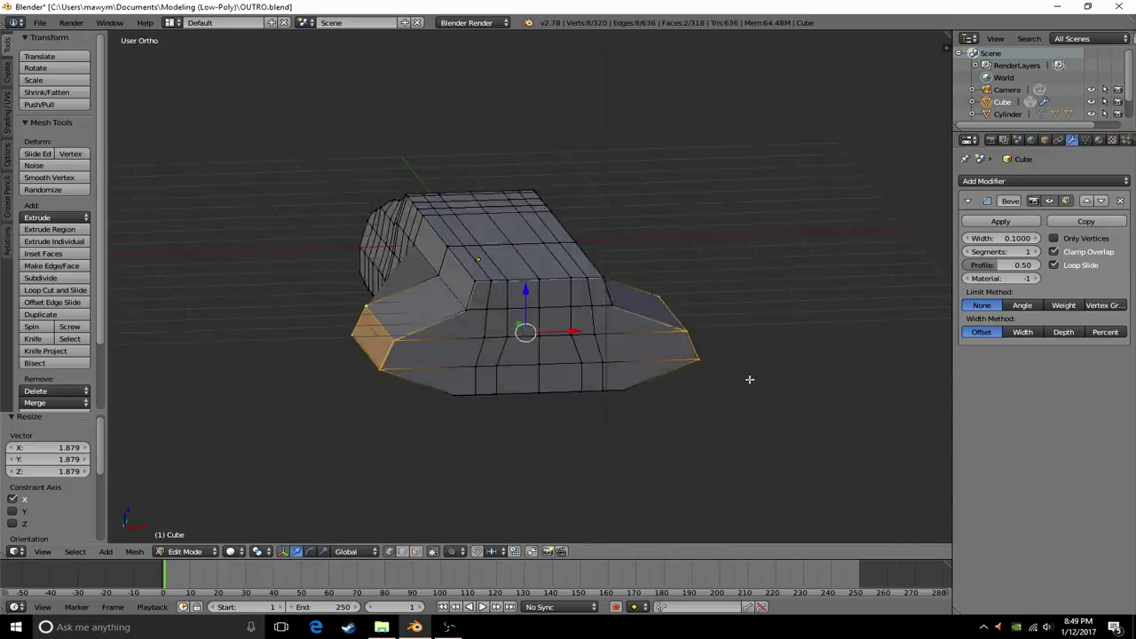
pyautogui.rightClick(689, 386)
pyautogui.press('g')
pyautogui.keyDown('alt'); pyautogui.rightClick(355, 385); pyautogui.keyUp('alt')
pyautogui.press('s')
pyautogui.moveTo(355, 386)
pyautogui.mouseDown(button='middle')
pyautogui.moveTo(665, 360)
pyautogui.moveTo(604, 375)
pyautogui.mouseUp(button='middle')
pyautogui.press('KP_3')
pyautogui.press('z')
pyautogui.click(547, 353)
pyautogui.press('z')
pyautogui.moveTo(547, 353)
pyautogui.mouseDown(button='middle')
pyautogui.moveTo(649, 408)
pyautogui.moveTo(637, 373)
pyautogui.moveTo(403, 342)
pyautogui.mouseUp(button='middle')
pyautogui.click(682, 393)
# - Widen the skirt along X and move its vertices vertically to angle it
pyautogui.press('KP_3')
pyautogui.press('z')
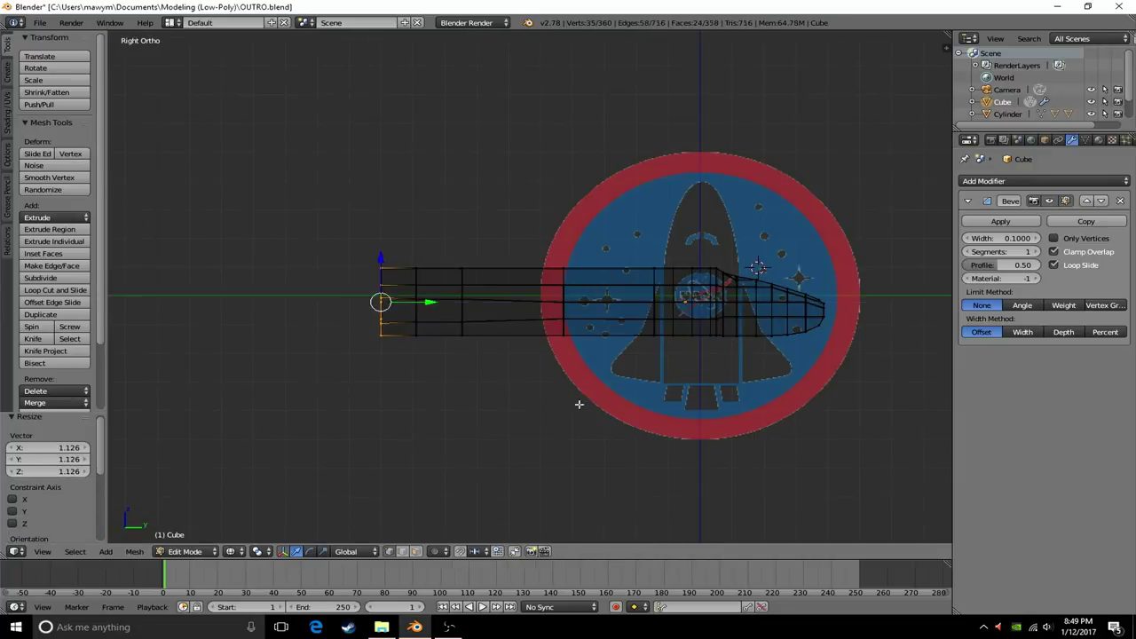
pyautogui.press('z')
pyautogui.moveTo(474, 386)
pyautogui.mouseDown(button='middle')
pyautogui.moveTo(591, 284)
pyautogui.moveTo(644, 276)
pyautogui.moveTo(763, 299)
pyautogui.moveTo(716, 310)
pyautogui.moveTo(622, 260)
pyautogui.moveTo(710, 305)
pyautogui.moveTo(624, 312)
pyautogui.moveTo(717, 325)
pyautogui.moveTo(601, 310)
pyautogui.moveTo(526, 235)
pyautogui.mouseUp(button='middle')
pyautogui.rightClick(644, 276)
pyautogui.click(637, 266)
pyautogui.scroll(5, 623, 260)
pyautogui.press('KP_3')
pyautogui.click(686, 298)
pyautogui.rightClick(526, 235)
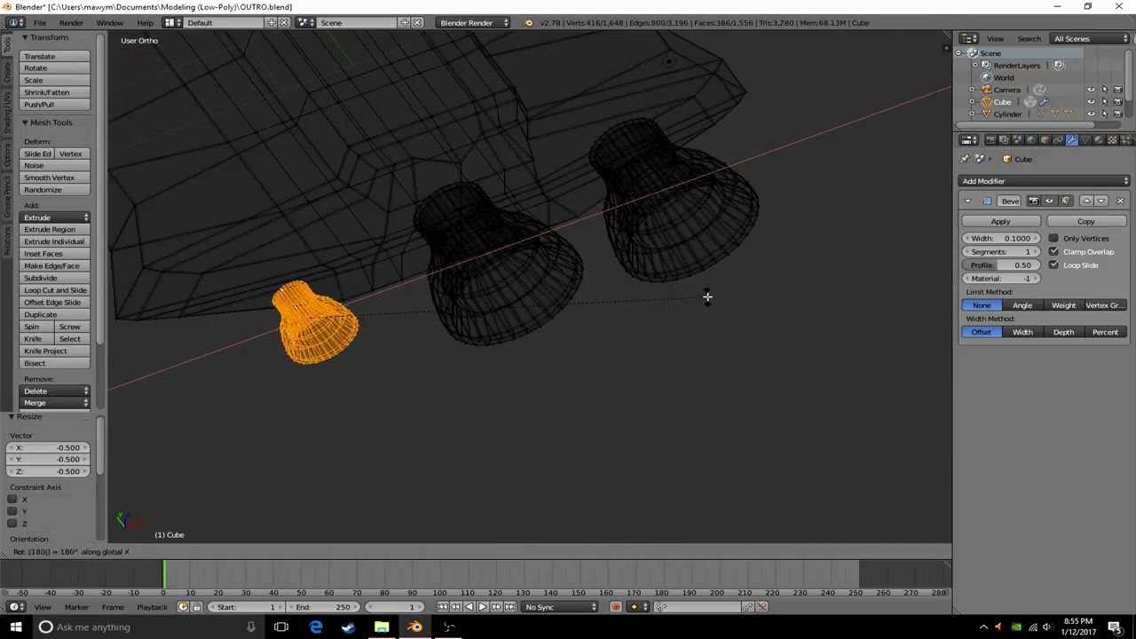
# - Select the engine bells and shift them along Y, then undo the move
pyautogui.click(707, 296)
pyautogui.press('z')
pyautogui.moveTo(707, 296)
pyautogui.mouseDown(button='middle')
pyautogui.moveTo(515, 213)
pyautogui.moveTo(744, 261)
pyautogui.mouseUp(button='middle')
pyautogui.press('z')
pyautogui.rightClick(744, 261)
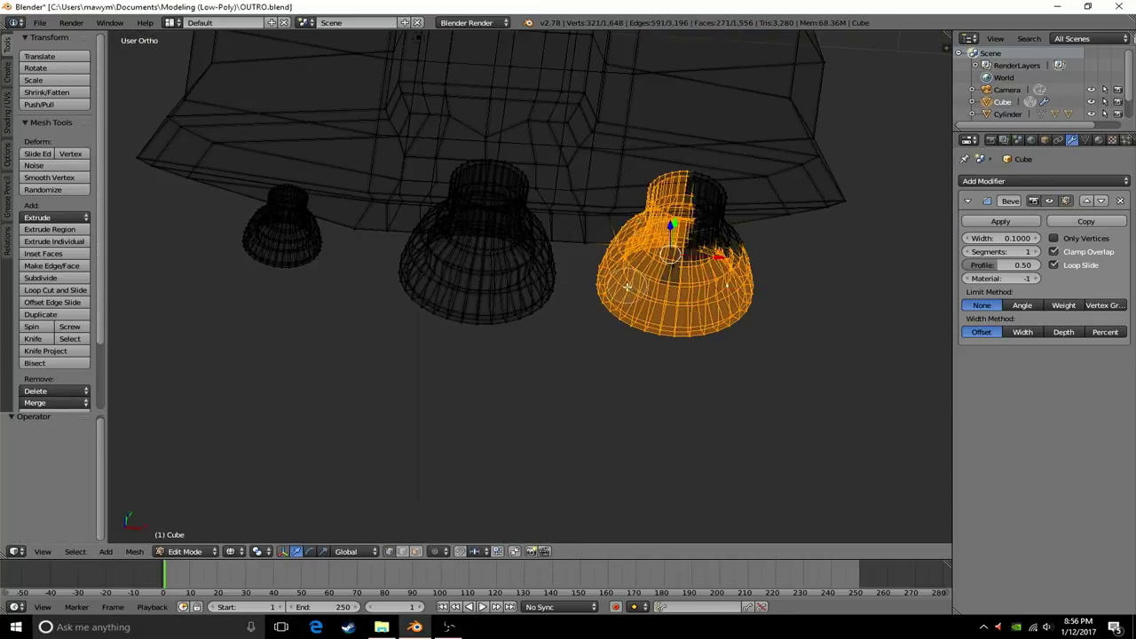
pyautogui.moveTo(627, 286); pyautogui.dragTo(751, 350, button='middle')
pyautogui.press('z')
pyautogui.press('g')
pyautogui.press('y')
pyautogui.click(621, 266)
pyautogui.moveTo(622, 266)
pyautogui.mouseDown(button='middle')
pyautogui.moveTo(601, 220)
pyautogui.moveTo(693, 310)
pyautogui.moveTo(617, 390)
pyautogui.mouseUp(button='middle')
pyautogui.scroll(-3, 616, 390)
pyautogui.hotkey('ctrl', 'z')
# - Inspect the nose section from the right side view, trying and cancelling an X scale
pyautogui.press('KP_3')
pyautogui.press('z')
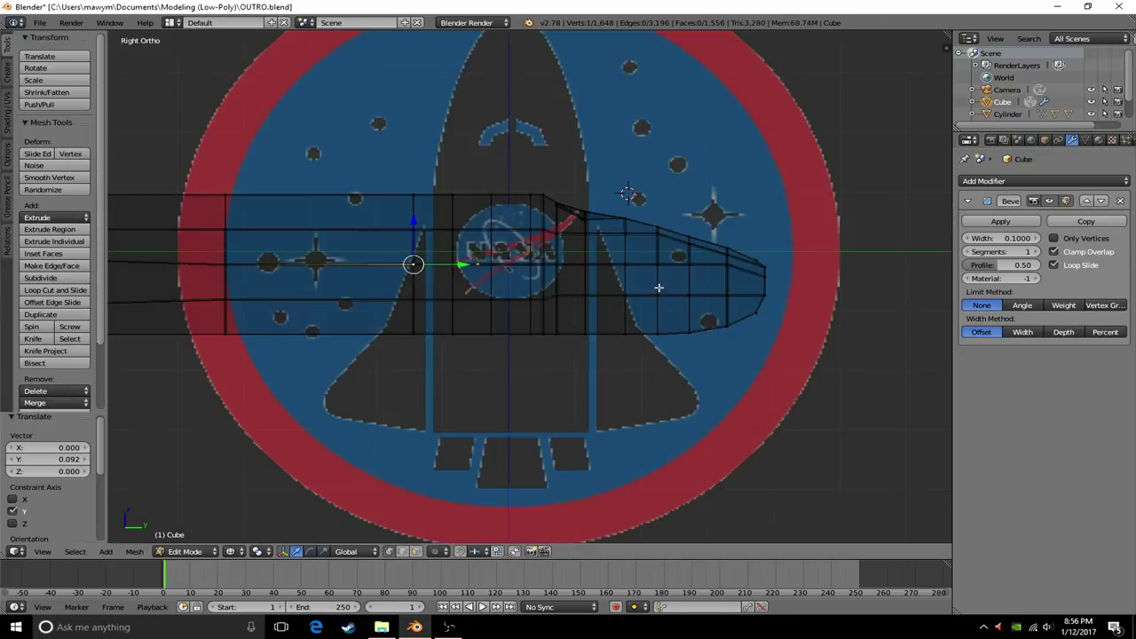
pyautogui.moveTo(658, 288); pyautogui.dragTo(514, 299, button='middle')
pyautogui.press('z')
pyautogui.press('Escape')
pyautogui.moveTo(651, 344)
pyautogui.mouseDown(button='middle')
pyautogui.moveTo(642, 367)
pyautogui.moveTo(633, 274)
pyautogui.mouseUp(button='middle')
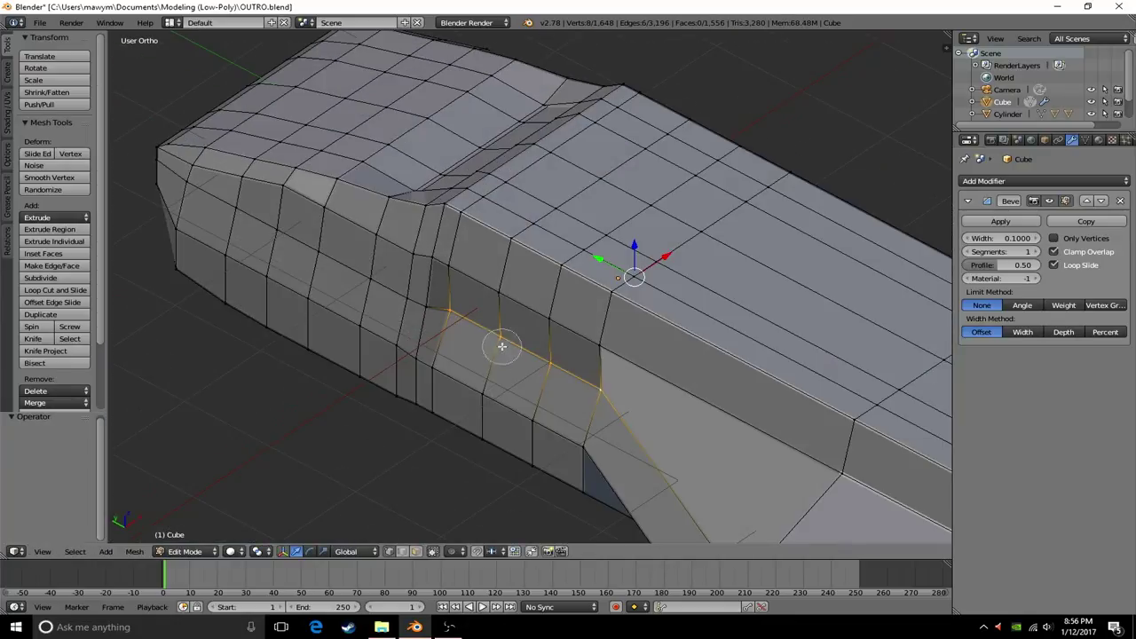
pyautogui.press('z')
pyautogui.press('z')
pyautogui.press('s')
pyautogui.press('x')
pyautogui.press('Escape')
pyautogui.press('z')
pyautogui.moveTo(630, 320)
pyautogui.mouseDown(button='middle')
pyautogui.moveTo(690, 198)
pyautogui.moveTo(627, 292)
pyautogui.moveTo(678, 265)
pyautogui.moveTo(680, 297)
pyautogui.moveTo(745, 203)
pyautogui.moveTo(632, 207)
pyautogui.mouseUp(button='middle')
# - Widen the selected front hull vertices along X by a factor of 1.040
pyautogui.press('z')
pyautogui.press('s')
pyautogui.click(680, 289)
pyautogui.press('z')
pyautogui.moveTo(797, 314)
pyautogui.mouseDown(button='middle')
pyautogui.moveTo(593, 278)
pyautogui.moveTo(542, 285)
pyautogui.moveTo(680, 304)
pyautogui.moveTo(621, 258)
pyautogui.moveTo(449, 311)
pyautogui.moveTo(533, 293)
pyautogui.moveTo(449, 299)
pyautogui.moveTo(728, 317)
pyautogui.moveTo(370, 387)
pyautogui.mouseUp(button='middle')
pyautogui.press('s')
pyautogui.press('x')
pyautogui.press('Escape')
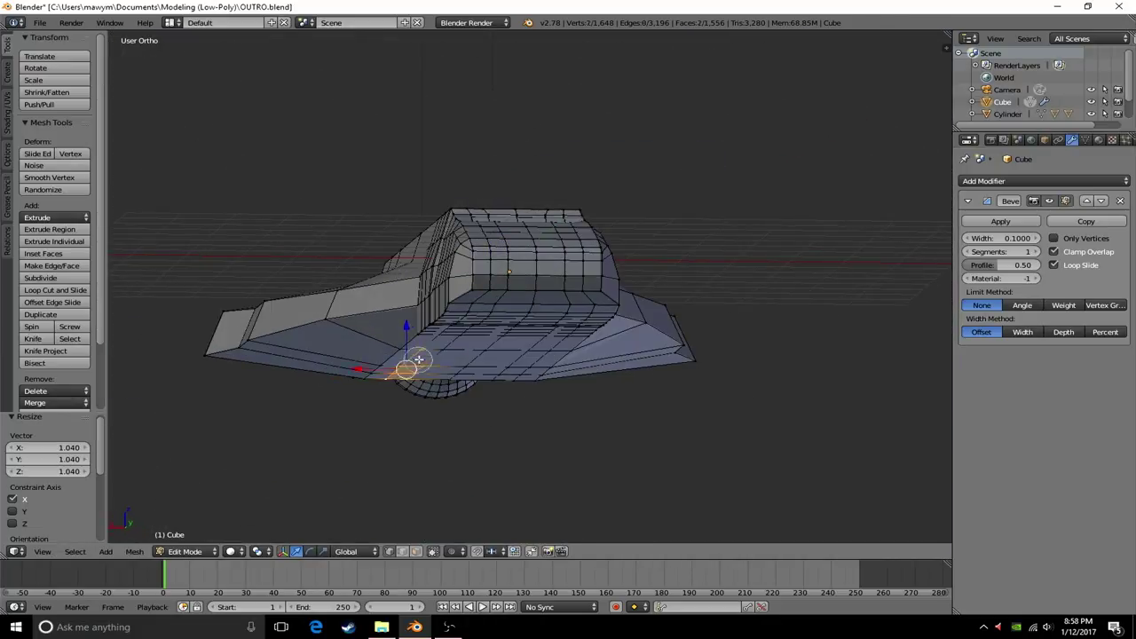
# - Lower the selected hull faces about -0.057 along Z
pyautogui.moveTo(455, 391)
pyautogui.mouseDown(button='middle')
pyautogui.moveTo(500, 363)
pyautogui.moveTo(474, 499)
pyautogui.moveTo(596, 291)
pyautogui.moveTo(591, 434)
pyautogui.moveTo(639, 391)
pyautogui.moveTo(512, 398)
pyautogui.moveTo(365, 285)
pyautogui.moveTo(406, 327)
pyautogui.moveTo(601, 381)
pyautogui.mouseUp(button='middle')
pyautogui.press('g')
pyautogui.press('z')
pyautogui.click(596, 298)
pyautogui.scroll(-5, 601, 381)
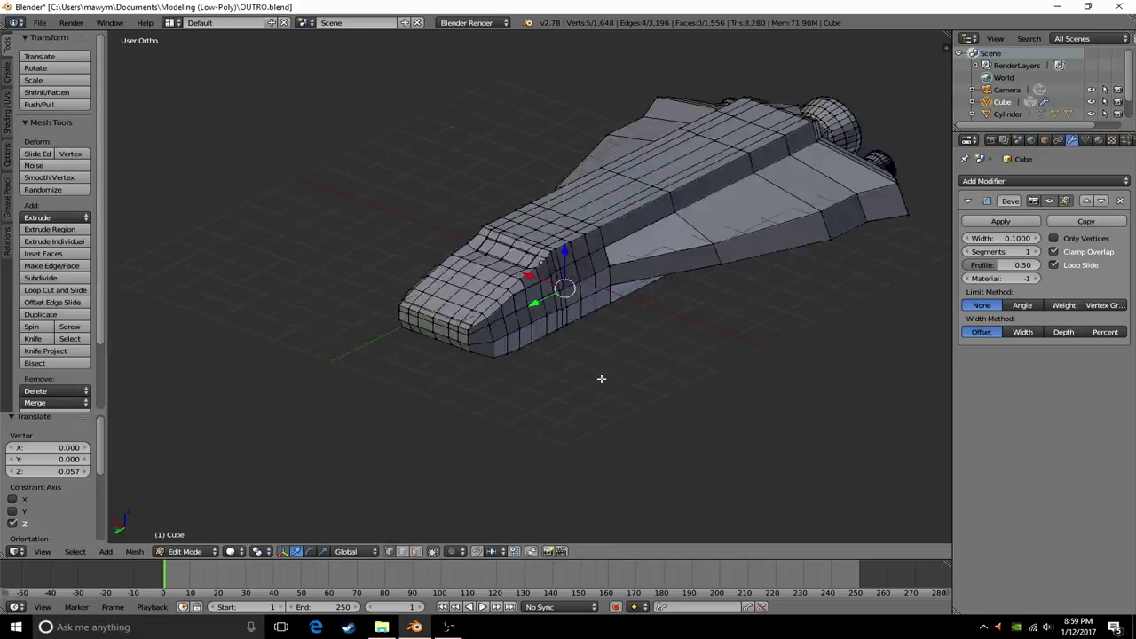
pyautogui.scroll(-3, 532, 347)
# - Return to Object Mode and look over the ship and its cockpit window faces
pyautogui.press('Tab')
pyautogui.moveTo(532, 347); pyautogui.dragTo(581, 326, button='middle')
pyautogui.moveTo(568, 231); pyautogui.dragTo(576, 195, button='middle')
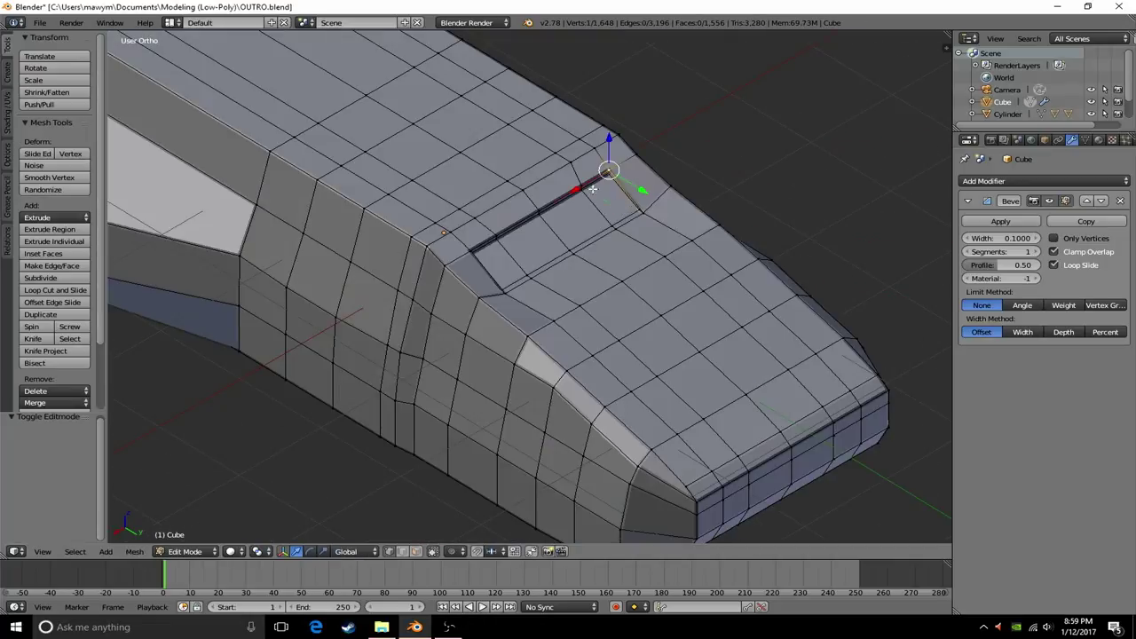
pyautogui.scroll(2, 576, 194)
pyautogui.moveTo(344, 143); pyautogui.dragTo(417, 98, button='middle')
# - Add a vertex group named 'Window', assign the selected faces to it, and lock it
pyautogui.click(418, 98)
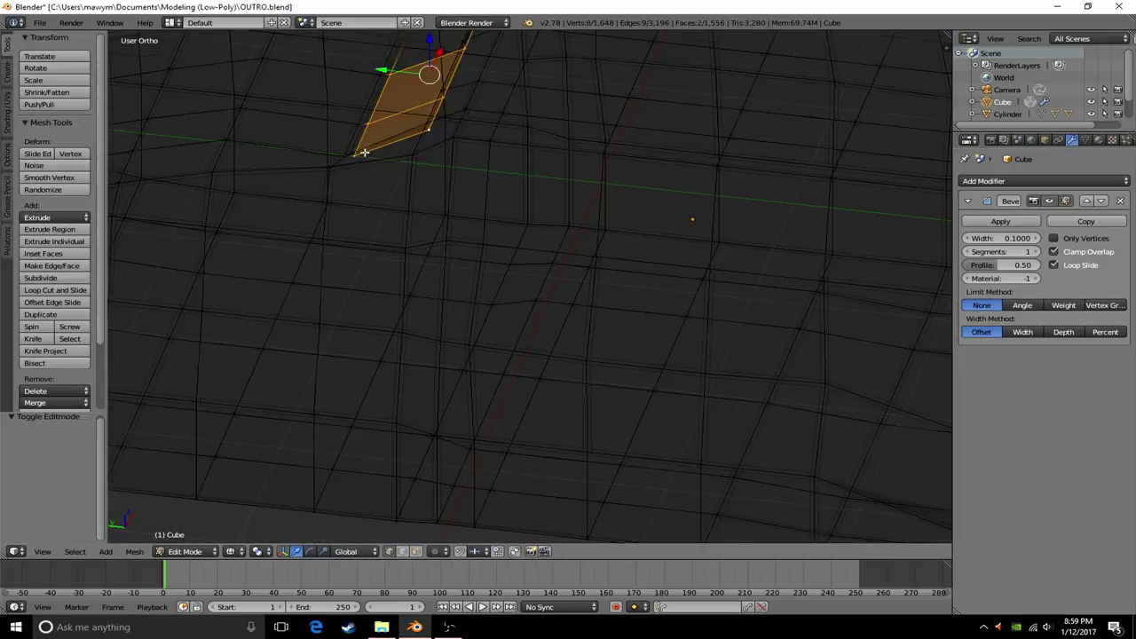
pyautogui.scroll(-3, 692, 213)
pyautogui.click(1085, 139)
pyautogui.click(1123, 282)
pyautogui.doubleClick(1009, 285)
pyautogui.write('Window')
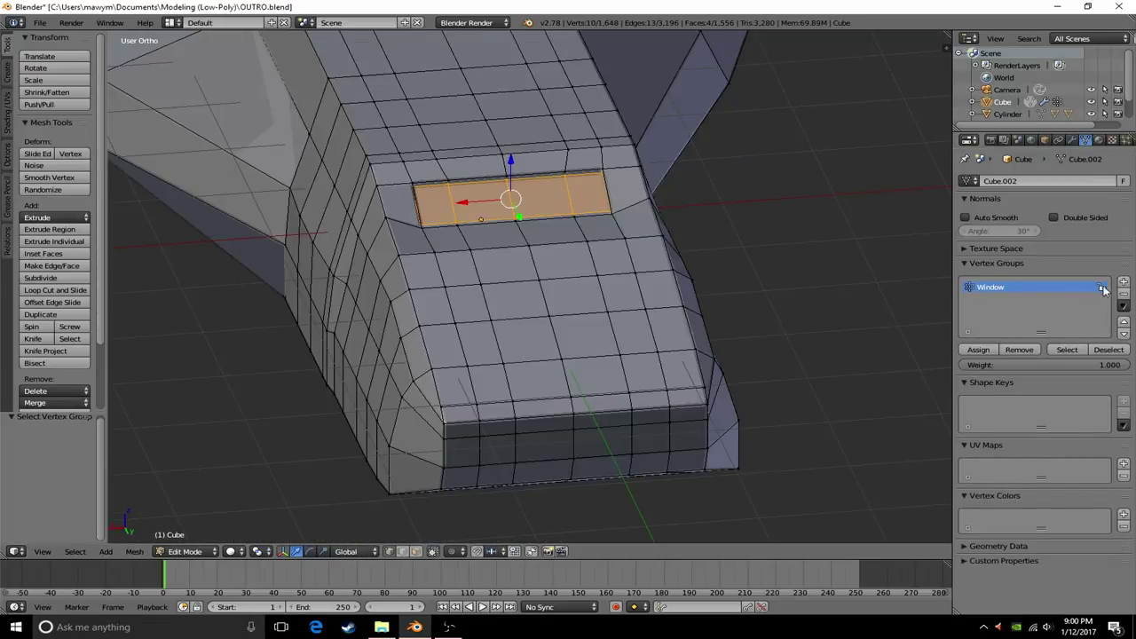
pyautogui.click(1102, 286)
# - Select a vertex on a side engine cone, viewing the ship's rear in wireframe
pyautogui.scroll(-2, 681, 387)
pyautogui.moveTo(681, 387); pyautogui.dragTo(849, 284, button='middle')
pyautogui.scroll(-3, 824, 361)
pyautogui.rightClick(672, 341)
pyautogui.moveTo(824, 360)
pyautogui.mouseDown(button='middle')
pyautogui.moveTo(672, 341)
pyautogui.moveTo(697, 425)
pyautogui.mouseUp(button='middle')
pyautogui.scroll(-3, 652, 449)
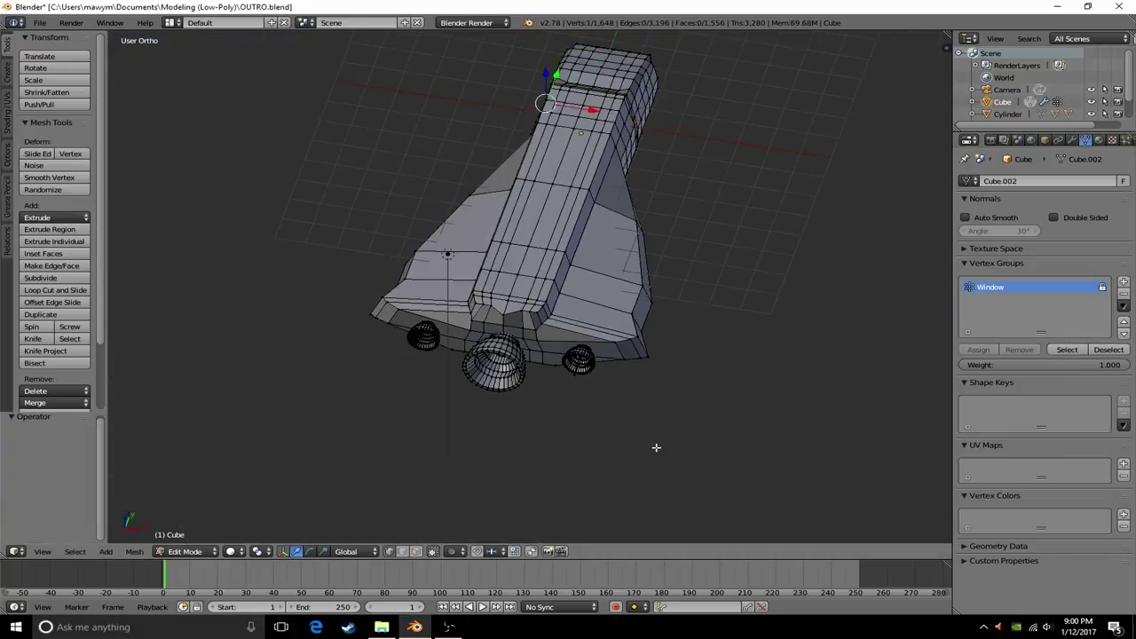
pyautogui.press('z')
pyautogui.scroll(3, 656, 448)
pyautogui.scroll(2, 701, 350)
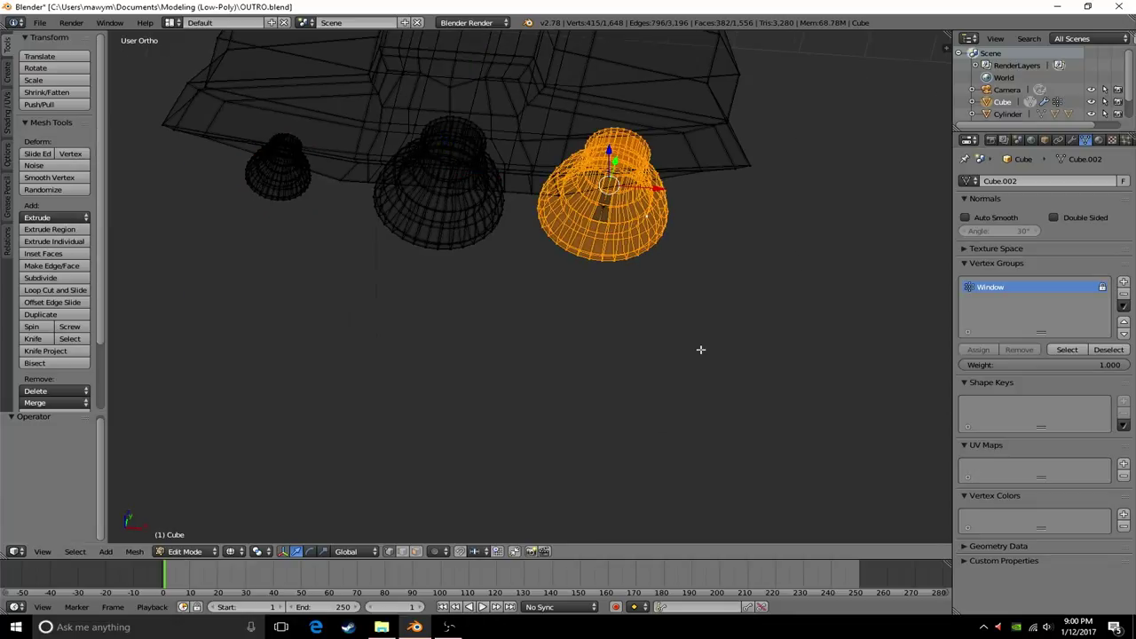
pyautogui.press('KP_3')
pyautogui.moveTo(574, 284); pyautogui.dragTo(772, 348, button='middle')
pyautogui.scroll(3, 771, 349)
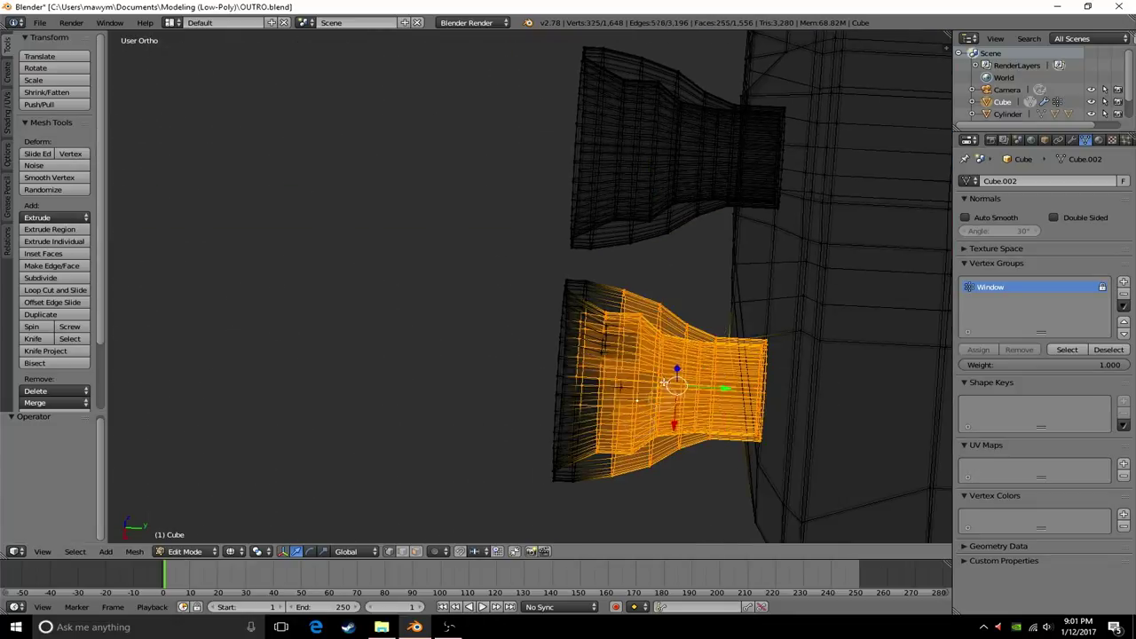
# - Select the whole linked side cone and scale it to half size with S .5
pyautogui.press('l')
pyautogui.moveTo(586, 333); pyautogui.dragTo(761, 346, button='middle')
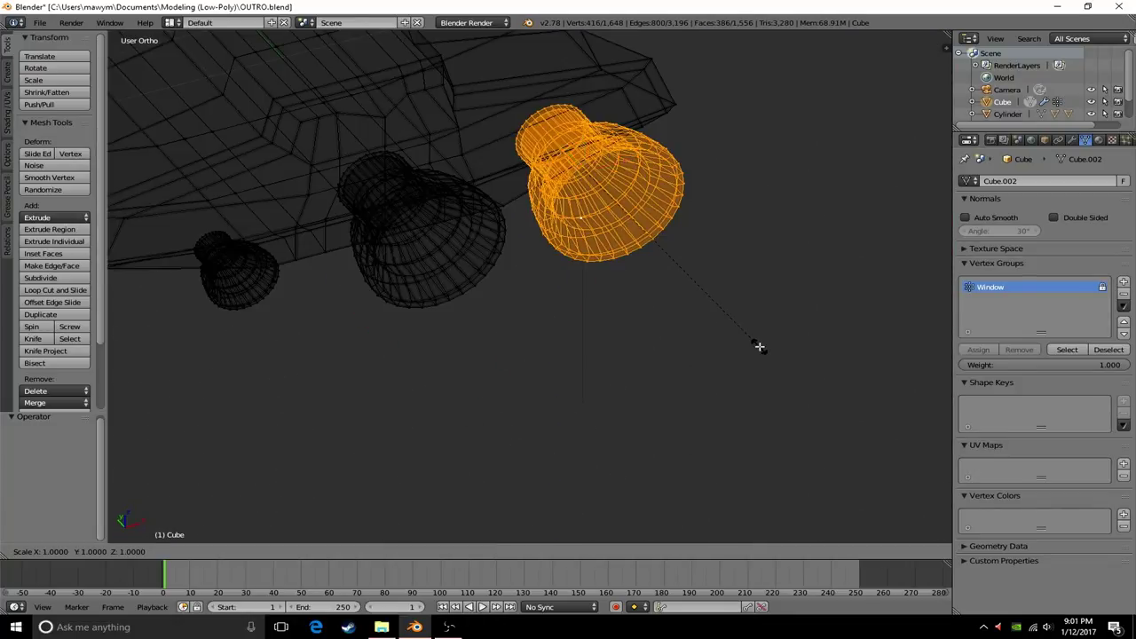
pyautogui.write('s.5')
pyautogui.press('Return')
# - Select the linked engine cone geometry and add an 'Engines' vertex group
pyautogui.press('l')
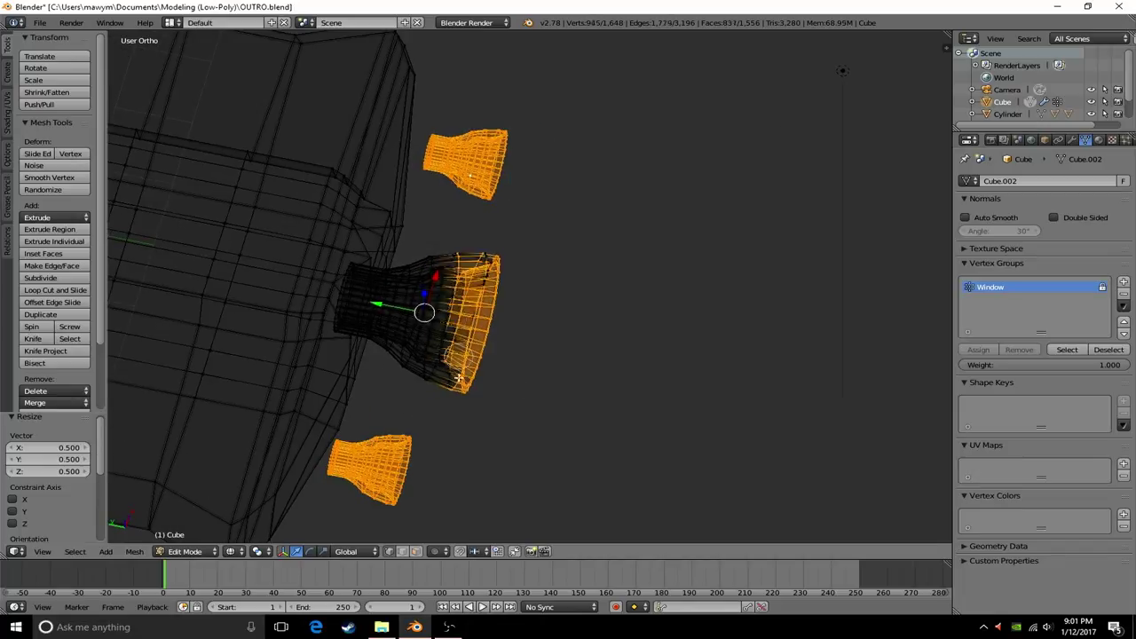
pyautogui.moveTo(397, 374)
pyautogui.mouseDown(button='middle')
pyautogui.moveTo(353, 207)
pyautogui.moveTo(583, 139)
pyautogui.mouseUp(button='middle')
pyautogui.scroll(5, 583, 140)
pyautogui.scroll(-5, 615, 139)
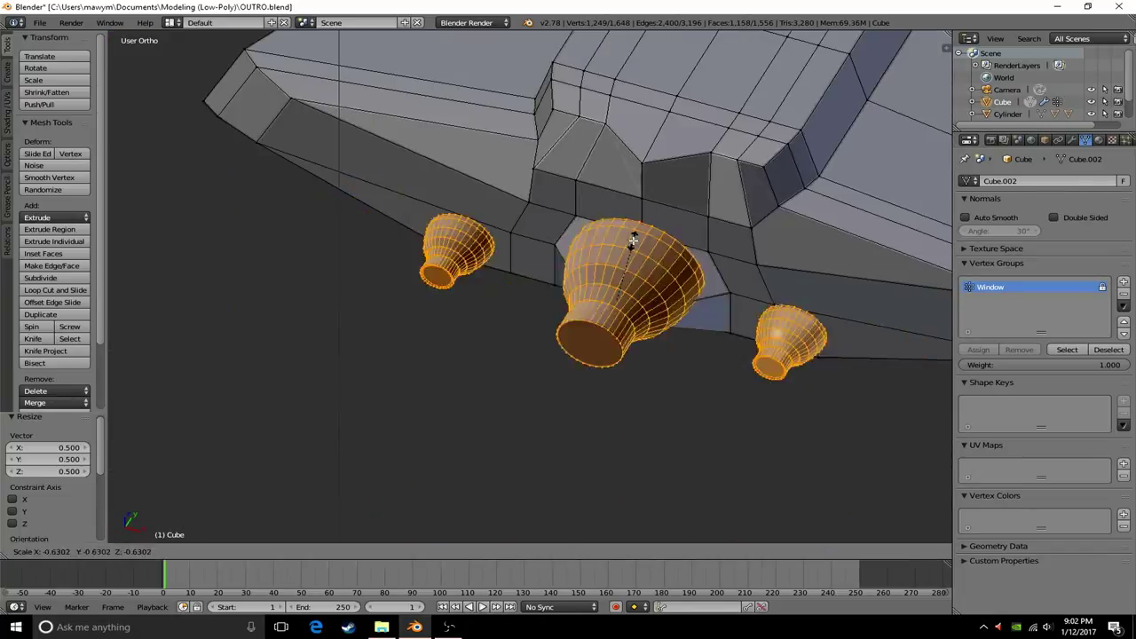
pyautogui.scroll(3, 627, 236)
pyautogui.moveTo(680, 296); pyautogui.dragTo(710, 266, button='middle')
pyautogui.click(1124, 282)
pyautogui.write('Engines')
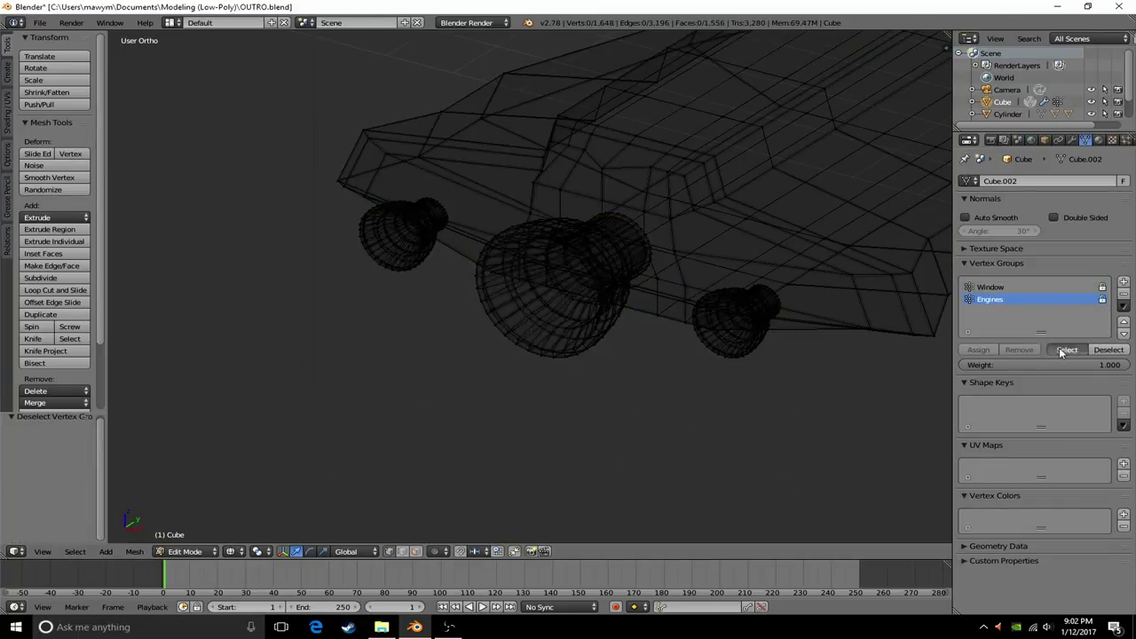
pyautogui.click(1067, 350)
# - Widen the hull selection slightly along X from the back view
pyautogui.moveTo(520, 372)
pyautogui.mouseDown(button='middle')
pyautogui.moveTo(568, 267)
pyautogui.moveTo(560, 299)
pyautogui.mouseUp(button='middle')
pyautogui.press('z')
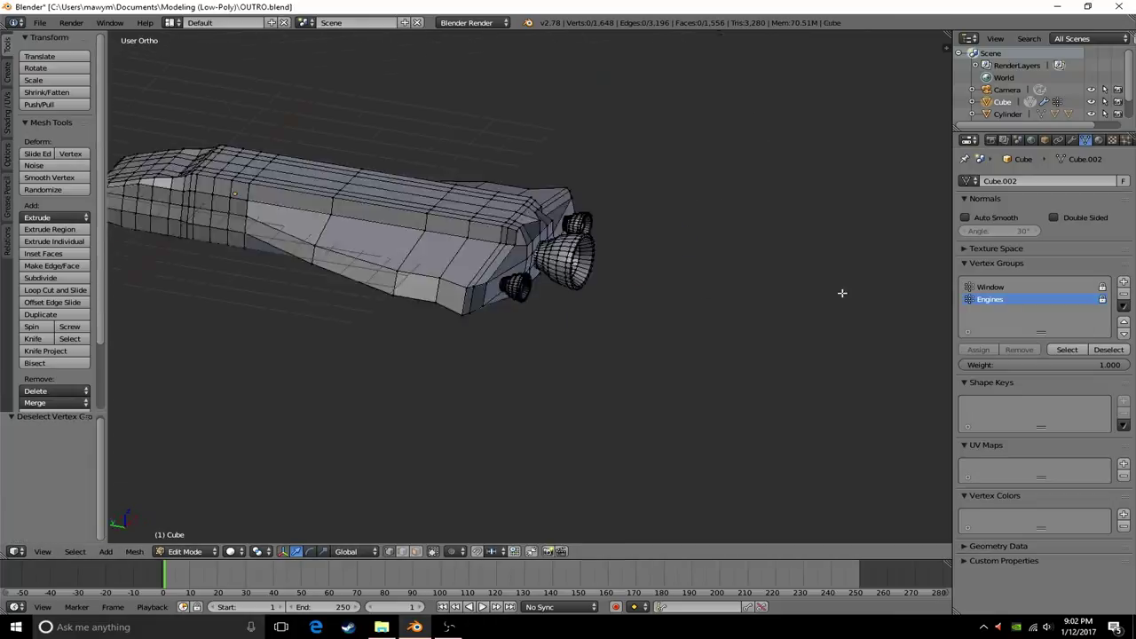
pyautogui.moveTo(842, 293); pyautogui.dragTo(697, 347, button='middle')
pyautogui.press('KP_3')
pyautogui.moveTo(774, 223)
pyautogui.mouseDown(button='middle')
pyautogui.moveTo(684, 246)
pyautogui.moveTo(650, 235)
pyautogui.moveTo(583, 431)
pyautogui.moveTo(589, 358)
pyautogui.mouseUp(button='middle')
pyautogui.press('ctrl+KP_1')
pyautogui.press('s')
pyautogui.press('x')
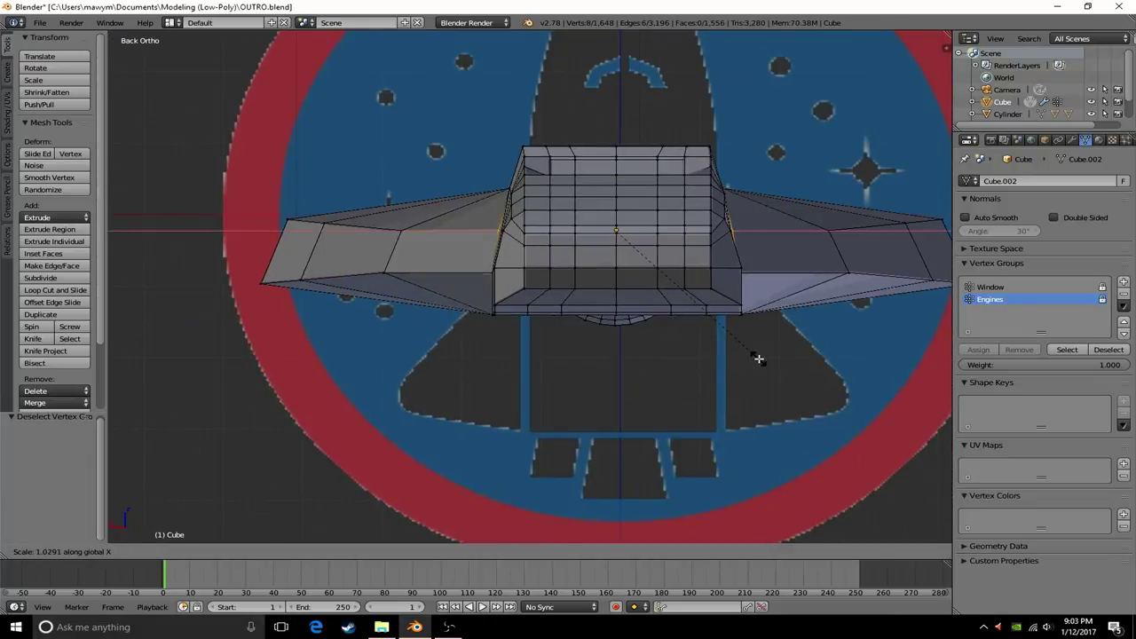
pyautogui.click(757, 357)
# - Shrink the selection slightly, add the bottom-edge vertices, and lower the underside -0.074 in Z
pyautogui.moveTo(757, 356)
pyautogui.mouseDown(button='middle')
pyautogui.moveTo(532, 267)
pyautogui.moveTo(236, 246)
pyautogui.moveTo(146, 296)
pyautogui.moveTo(826, 431)
pyautogui.moveTo(551, 267)
pyautogui.moveTo(444, 340)
pyautogui.moveTo(465, 325)
pyautogui.moveTo(522, 391)
pyautogui.mouseUp(button='middle')
pyautogui.press('s')
pyautogui.click(824, 430)
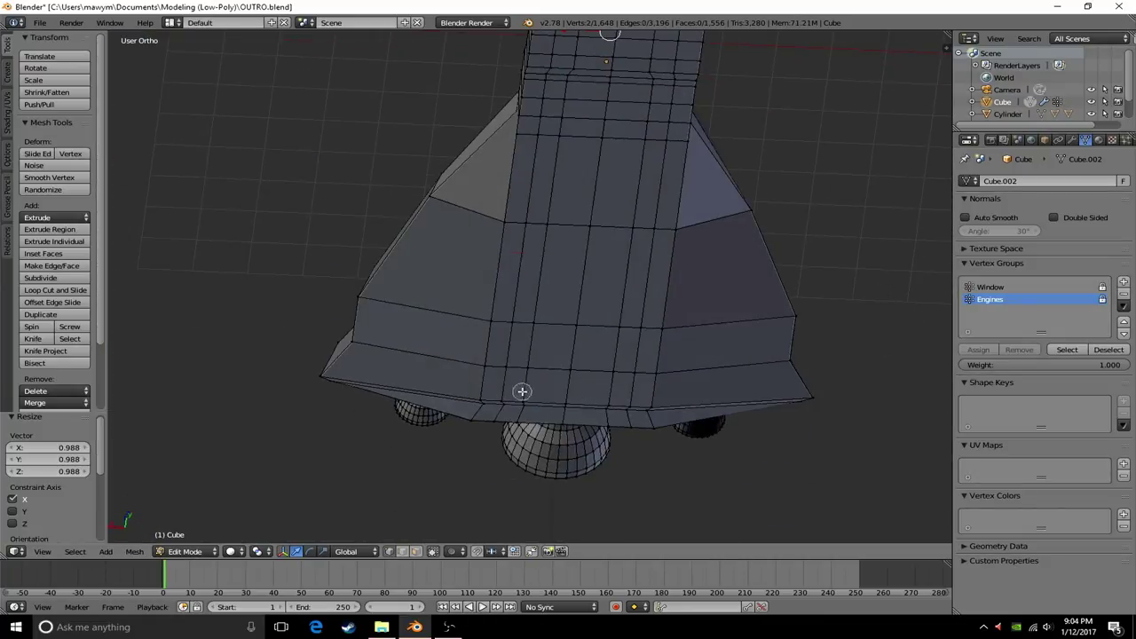
pyautogui.keyDown('shift'); pyautogui.rightClick(522, 398); pyautogui.keyUp('shift')
pyautogui.keyDown('ctrl'); pyautogui.rightClick(569, 402); pyautogui.keyUp('ctrl')
pyautogui.click(606, 396)
pyautogui.moveTo(521, 323); pyautogui.dragTo(597, 100, button='middle')
pyautogui.moveTo(596, 99); pyautogui.dragTo(597, 108)
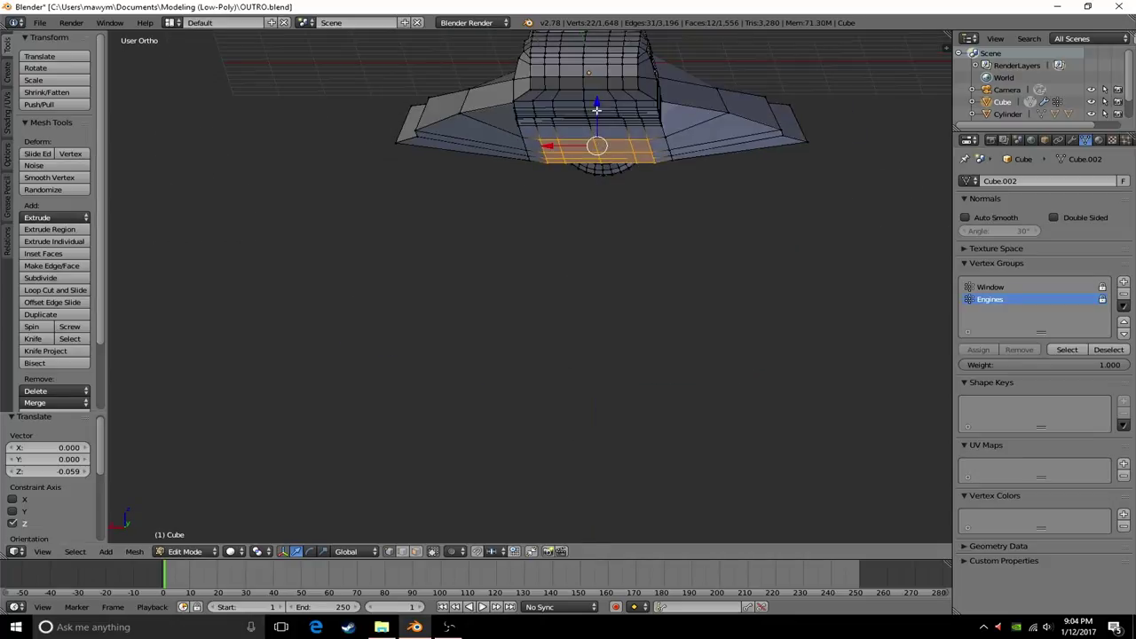
pyautogui.moveTo(593, 105)
pyautogui.mouseDown(button='middle')
pyautogui.moveTo(550, 266)
pyautogui.moveTo(527, 125)
pyautogui.moveTo(720, 240)
pyautogui.moveTo(583, 274)
pyautogui.moveTo(623, 330)
pyautogui.moveTo(626, 286)
pyautogui.moveTo(862, 257)
pyautogui.mouseUp(button='middle')
pyautogui.rightClick(527, 125)
pyautogui.scroll(-3, 527, 125)
# - Scale the two selected hull faces
pyautogui.keyDown('shift'); pyautogui.rightClick(625, 286); pyautogui.keyUp('shift')
pyautogui.press('s')
pyautogui.click(688, 289)
pyautogui.scroll(-3, 498, 223)
# - In Object Mode, move the ship along X to sit beside the space station
pyautogui.press('Tab')
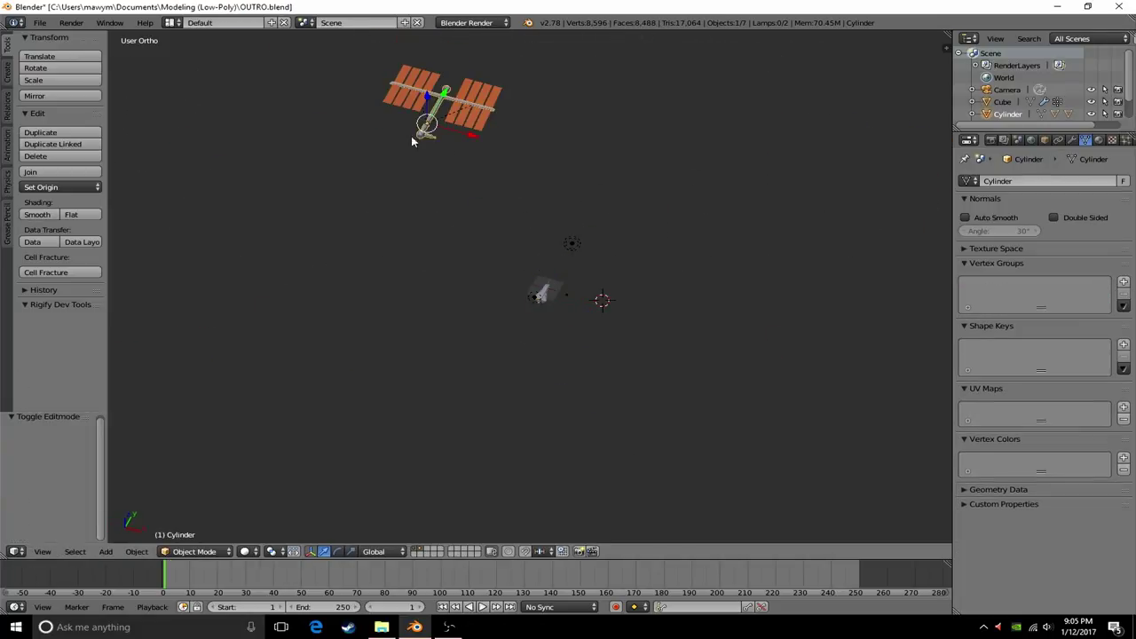
pyautogui.press('g')
pyautogui.press('x')
pyautogui.click(411, 136)
pyautogui.scroll(5, 548, 274)
pyautogui.moveTo(549, 275)
pyautogui.mouseDown(button='middle')
pyautogui.moveTo(644, 368)
pyautogui.moveTo(529, 325)
pyautogui.moveTo(532, 271)
pyautogui.mouseUp(button='middle')
pyautogui.scroll(-2, 607, 330)
pyautogui.moveTo(607, 330); pyautogui.dragTo(605, 303, button='middle')
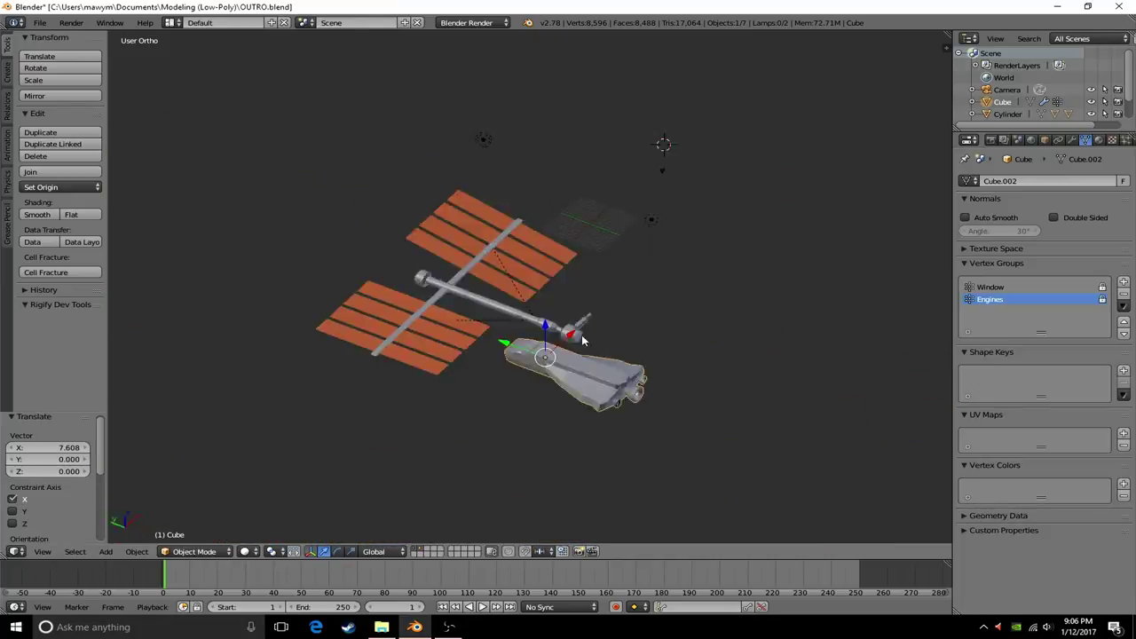
pyautogui.scroll(-3, 606, 303)
# - Add a particle system to the ship, then remove it again
pyautogui.click(1125, 139)
pyautogui.click(1040, 215)
pyautogui.scroll(8, 669, 325)
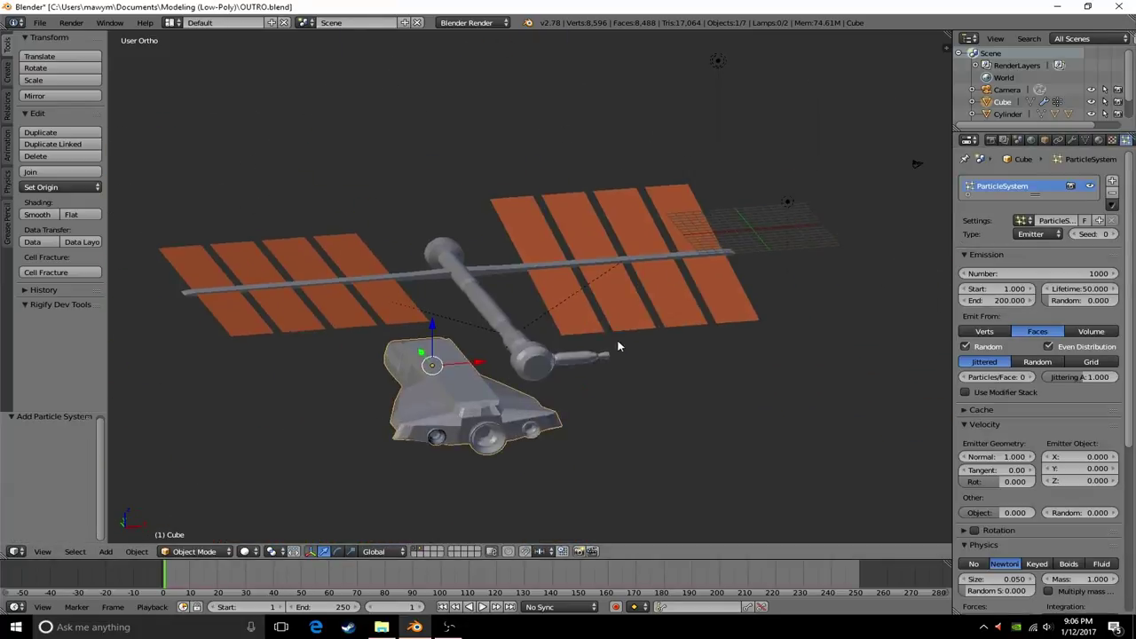
pyautogui.click(1112, 191)
pyautogui.scroll(-1, 721, 189)
pyautogui.hotkey('shift', 'a')
pyautogui.moveTo(696, 271)
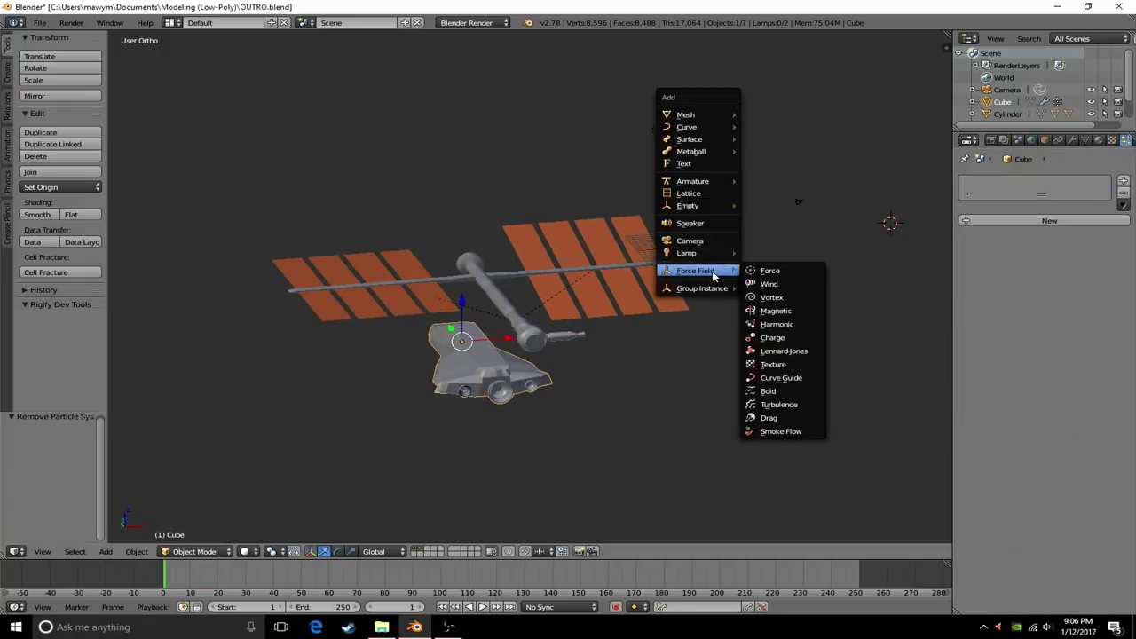
pyautogui.press('Escape')
# - Set the render engine to Cycles Render with a rendered viewport preview
pyautogui.moveTo(705, 183); pyautogui.dragTo(727, 285, button='middle')
pyautogui.click(475, 22)
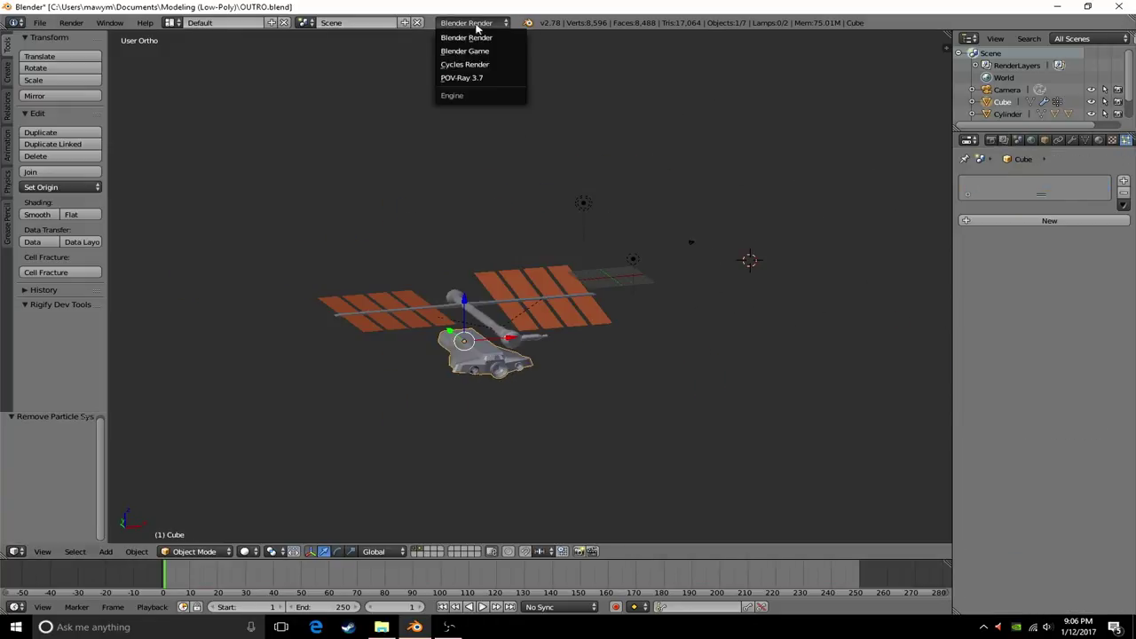
pyautogui.click(469, 56)
pyautogui.hotkey('shift', 'z')
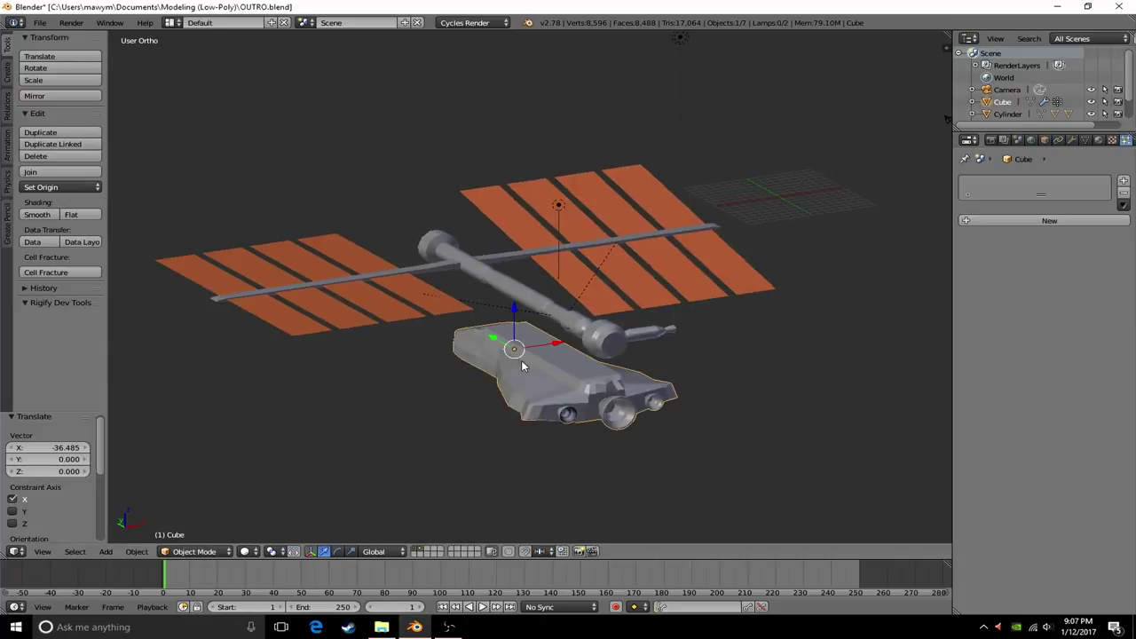
pyautogui.click(168, 22)
# - In the Compositing layout, adjust Material.003's Diffuse BSDF colour in the shader nodes
pyautogui.click(204, 102)
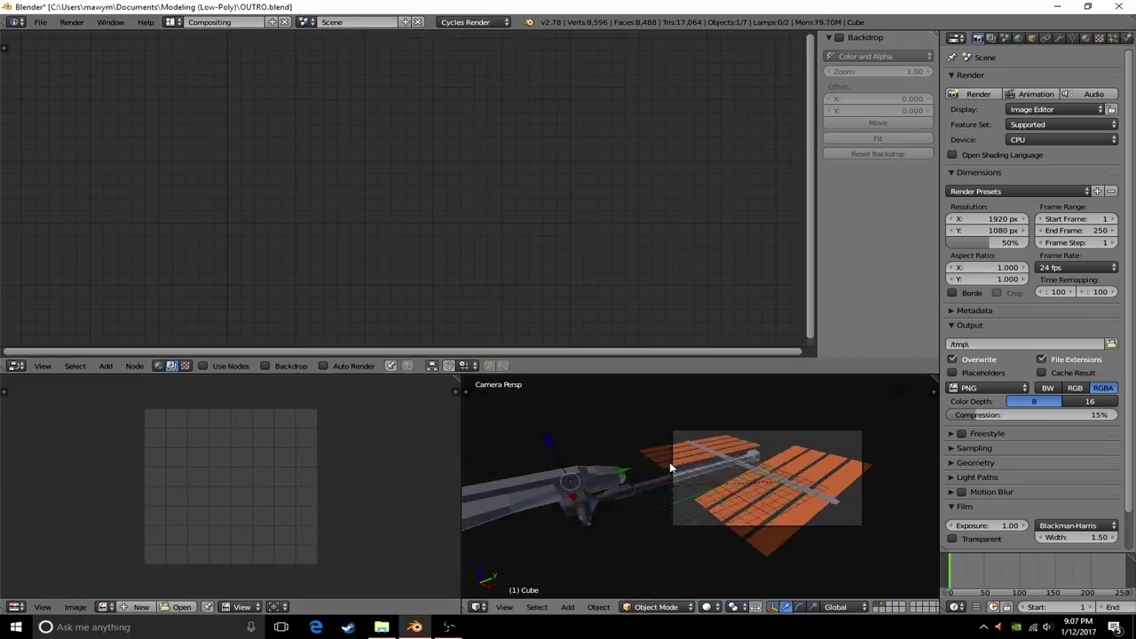
pyautogui.click(159, 366)
pyautogui.click(250, 196)
pyautogui.click(321, 241)
pyautogui.hotkey('shift', 'z')
pyautogui.click(250, 195)
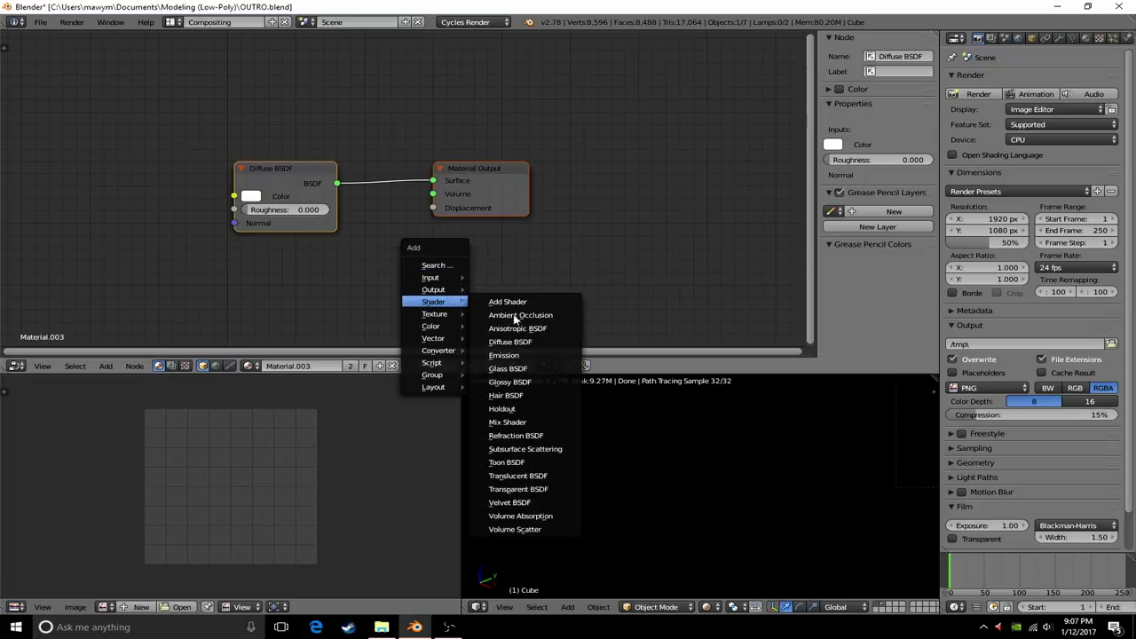
pyautogui.click(185, 366)
pyautogui.click(267, 365)
pyautogui.press('Escape')
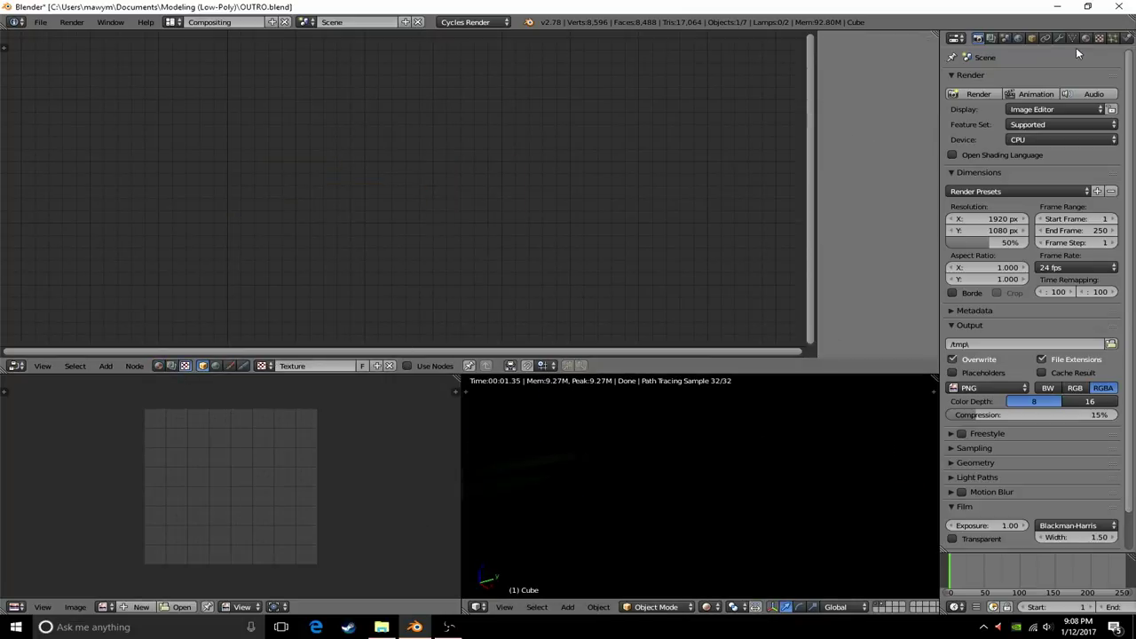
# - In Edit Mode, select the faces of the Window vertex group
pyautogui.click(1073, 38)
pyautogui.hotkey('shift', 'z')
pyautogui.press('Tab')
pyautogui.click(978, 185)
pyautogui.moveTo(799, 444); pyautogui.dragTo(662, 534, button='middle')
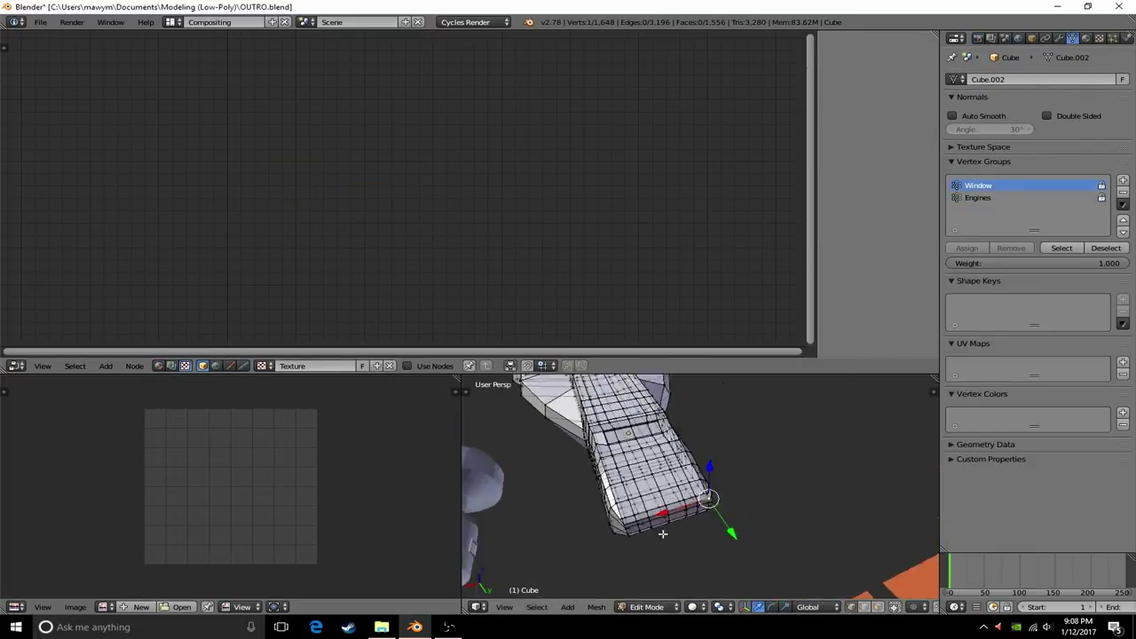
pyautogui.click(1062, 248)
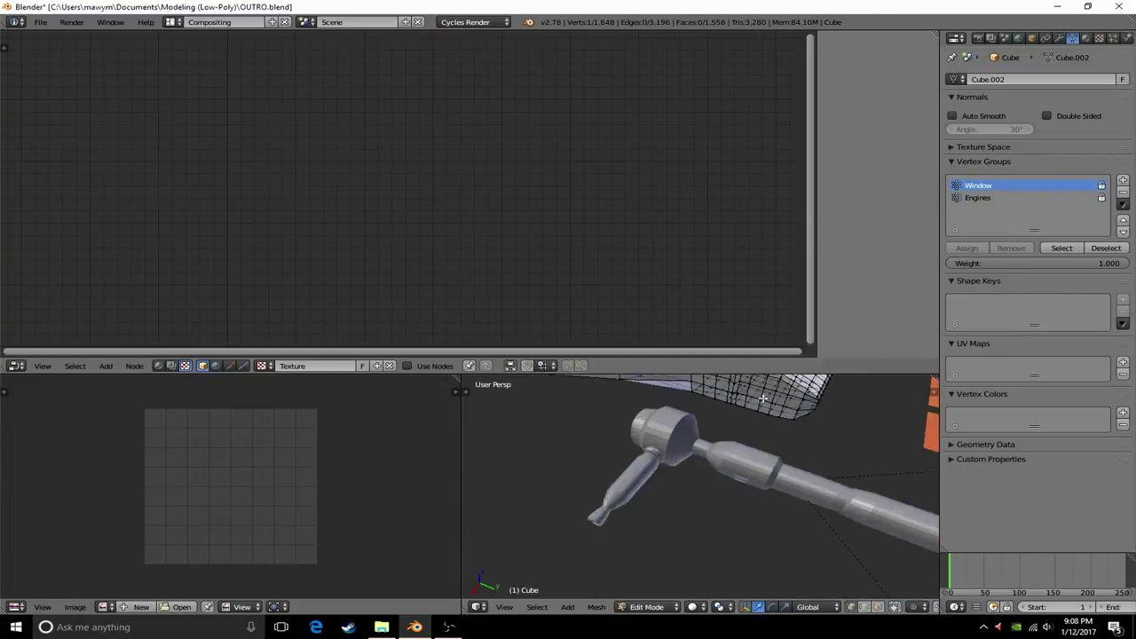
# - Return to the Default layout and view the selected window faces in wireframe
pyautogui.click(171, 21)
pyautogui.click(190, 76)
pyautogui.moveTo(621, 356)
pyautogui.mouseDown(button='middle')
pyautogui.moveTo(696, 385)
pyautogui.moveTo(544, 303)
pyautogui.moveTo(622, 338)
pyautogui.mouseUp(button='middle')
pyautogui.press('z')
pyautogui.press('z')
pyautogui.press('z')
# - Unlink the empty texture from the Cube's texture settings and preview in rendered shading
pyautogui.scroll(3, 568, 337)
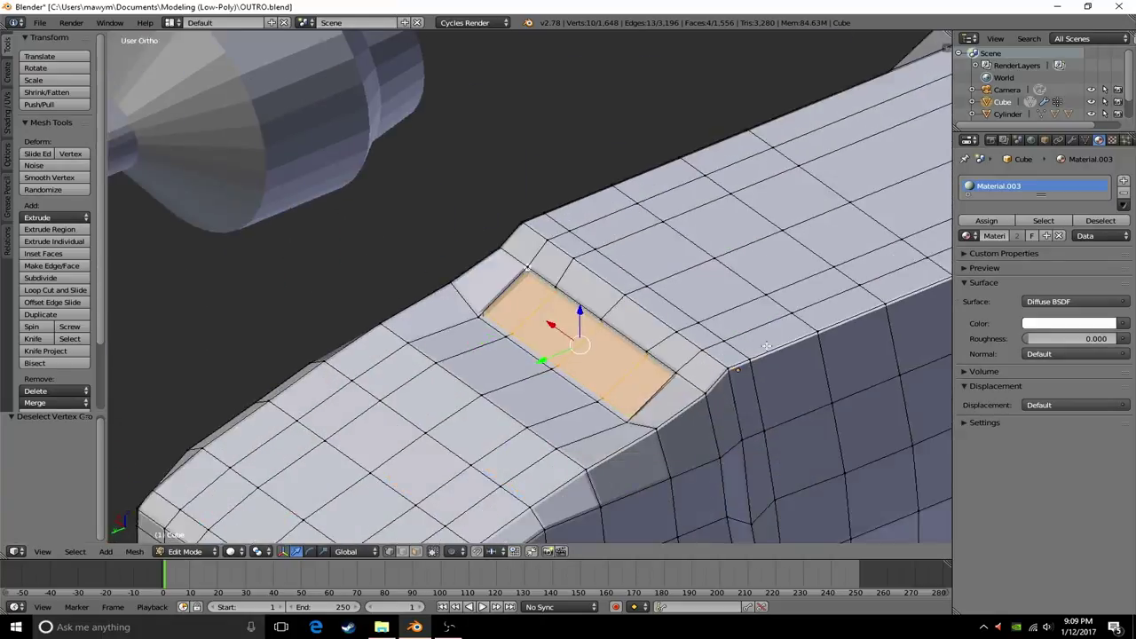
pyautogui.click(1084, 139)
pyautogui.scroll(-3, 657, 350)
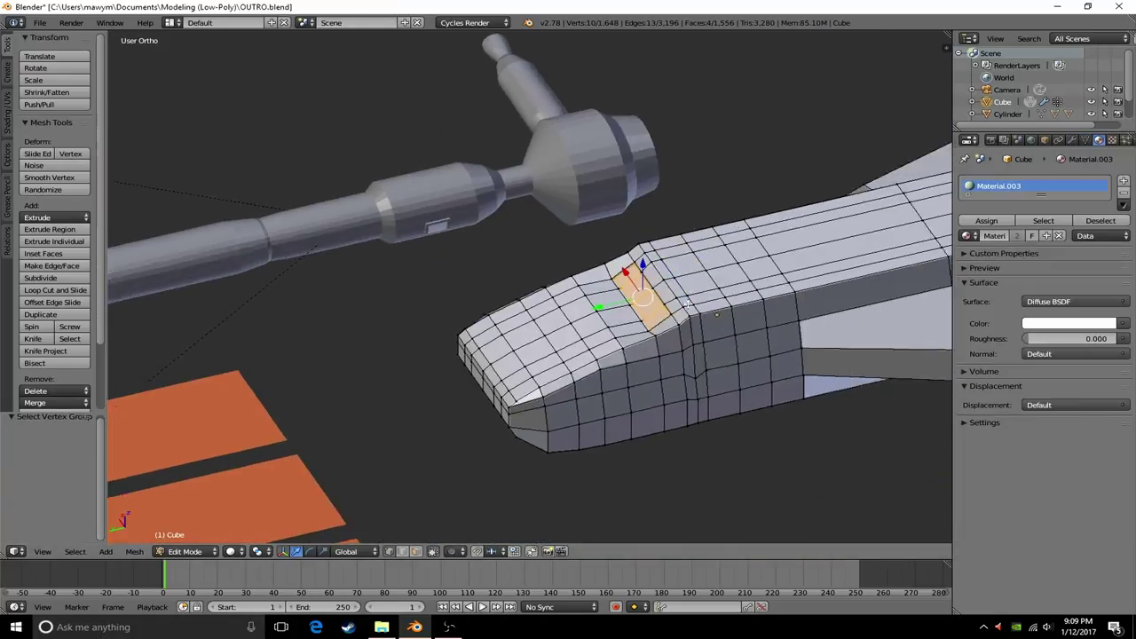
pyautogui.click(1112, 140)
pyautogui.click(1036, 185)
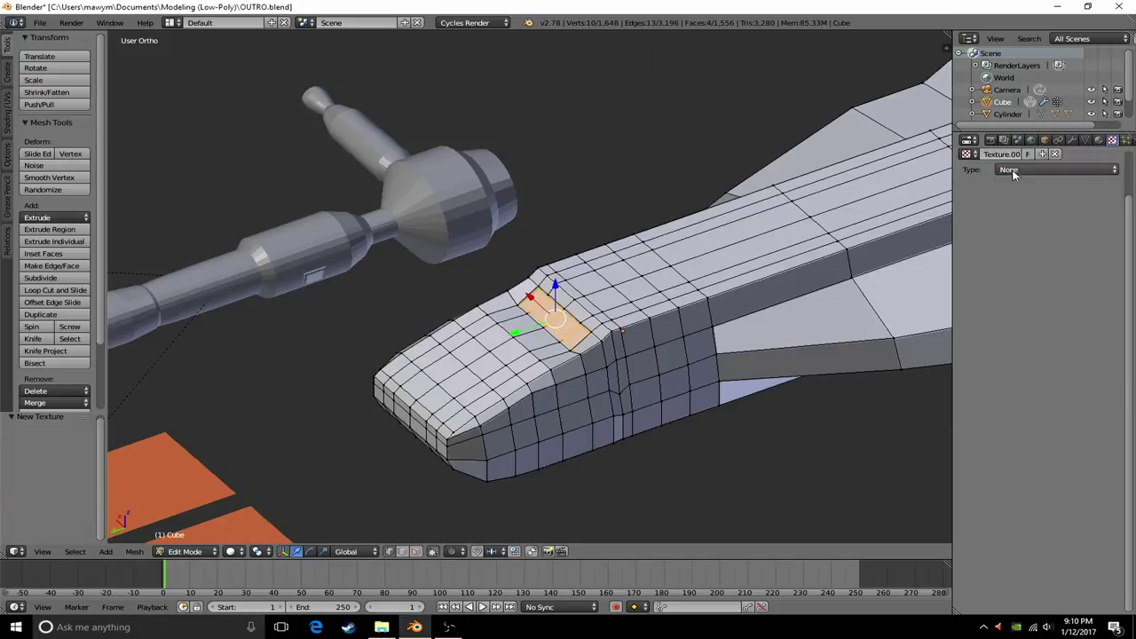
pyautogui.click(1055, 153)
pyautogui.hotkey('shift', 'z')
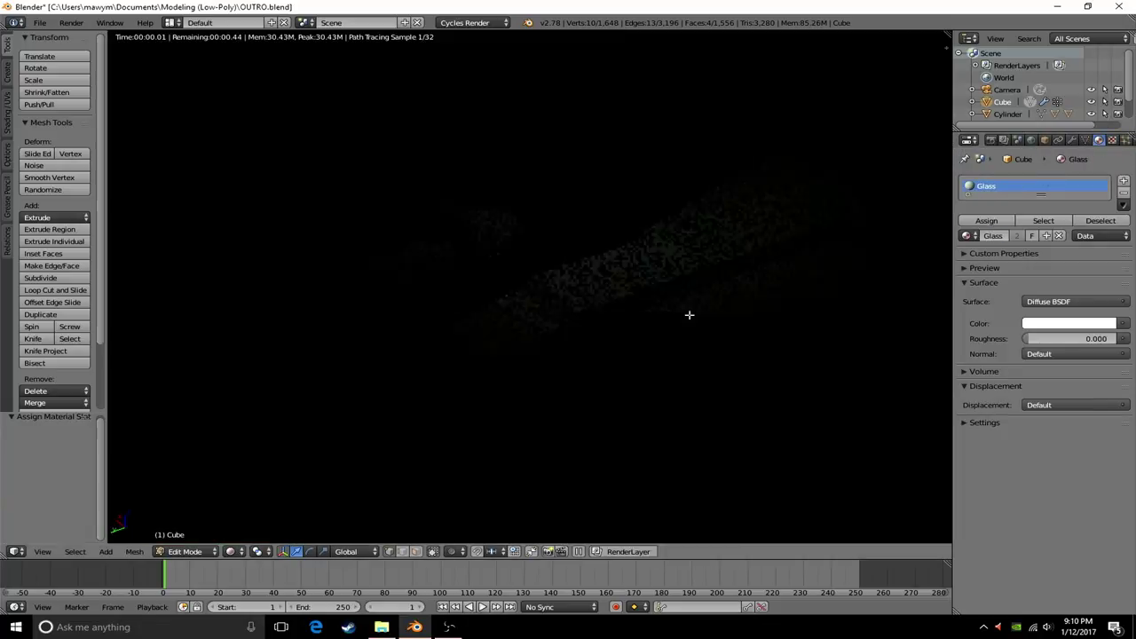
# - Switch to the Compositing layout and add a Glass BSDF shader node
pyautogui.hotkey('ctrl', 'Left')
pyautogui.click(391, 374)
pyautogui.click(444, 195)
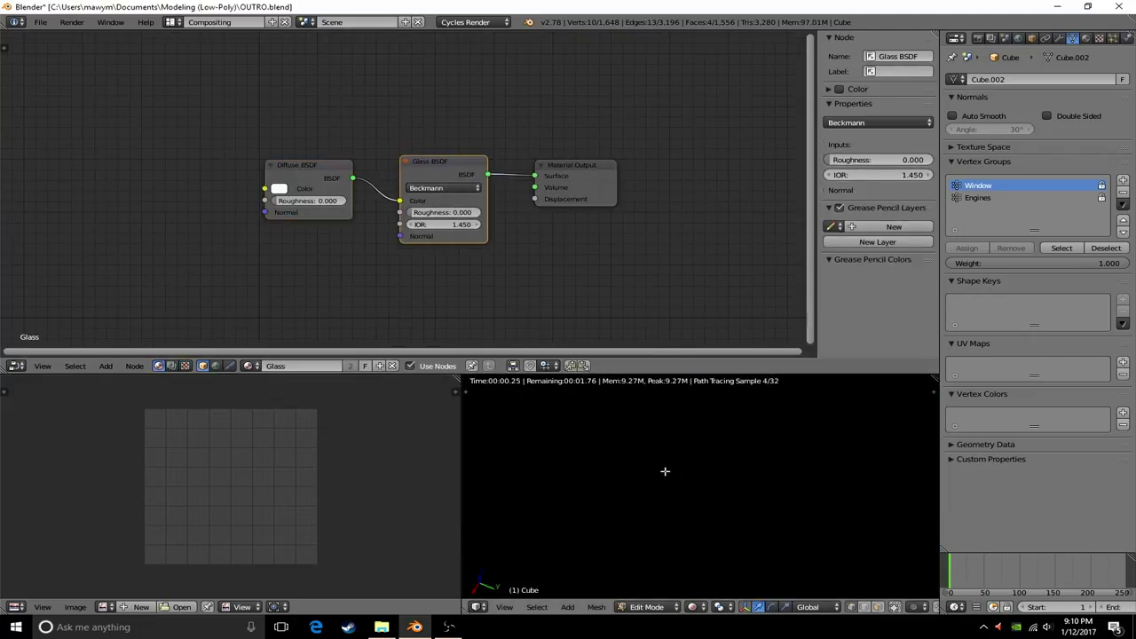
pyautogui.press('z')
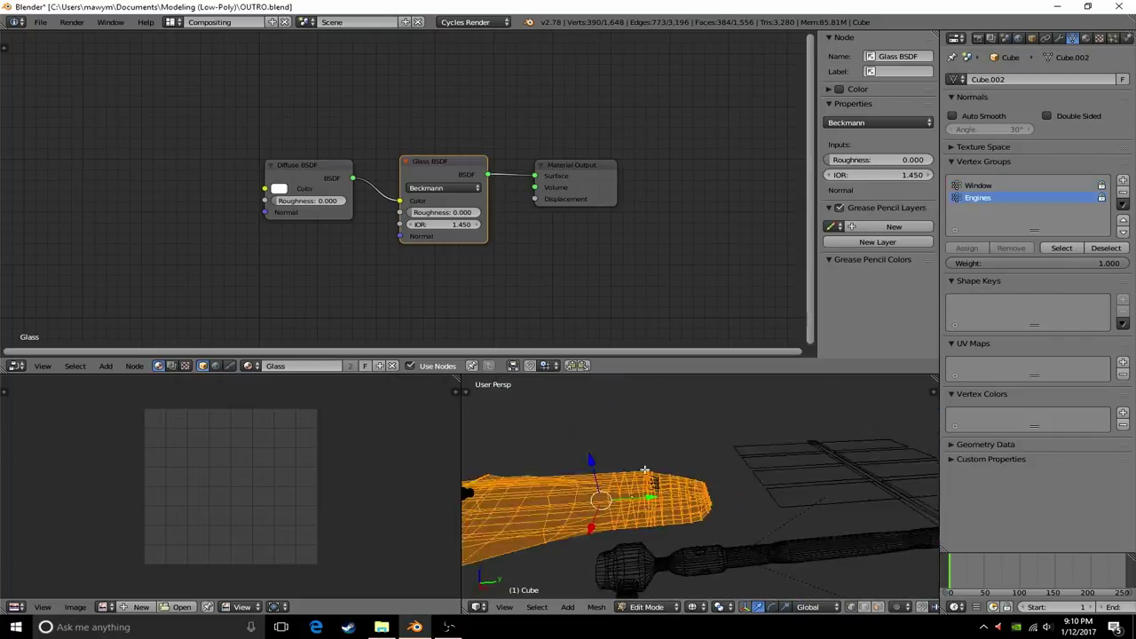
pyautogui.moveTo(678, 441); pyautogui.dragTo(710, 480, button='middle')
# - Give the first slot the Hull material, then select the Glass material slot
pyautogui.click(1085, 39)
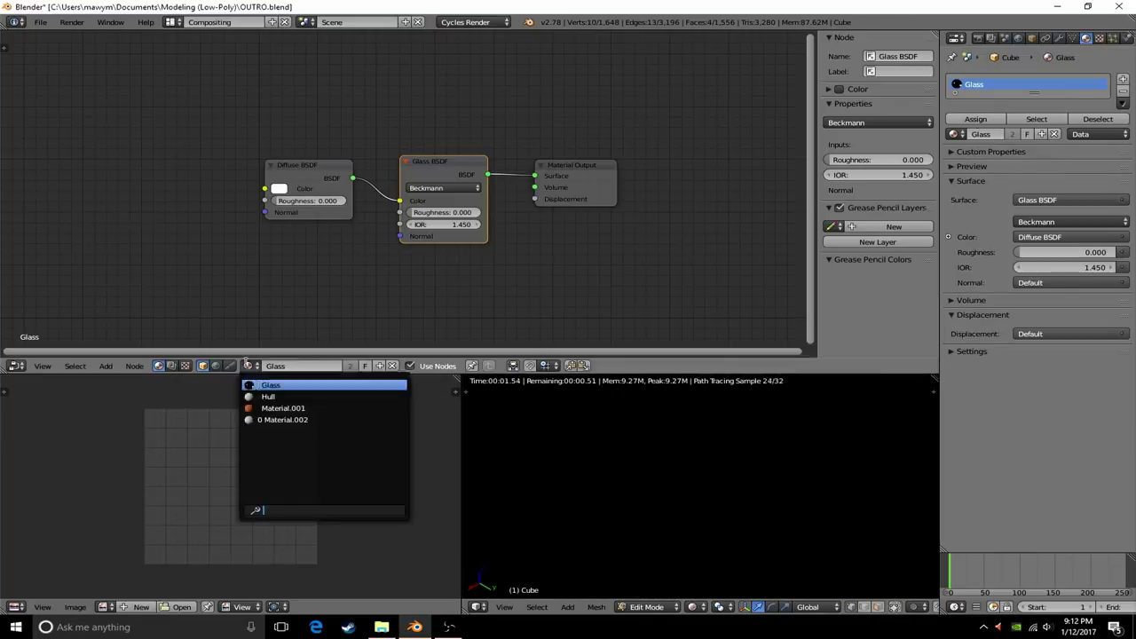
pyautogui.click(268, 396)
pyautogui.click(960, 235)
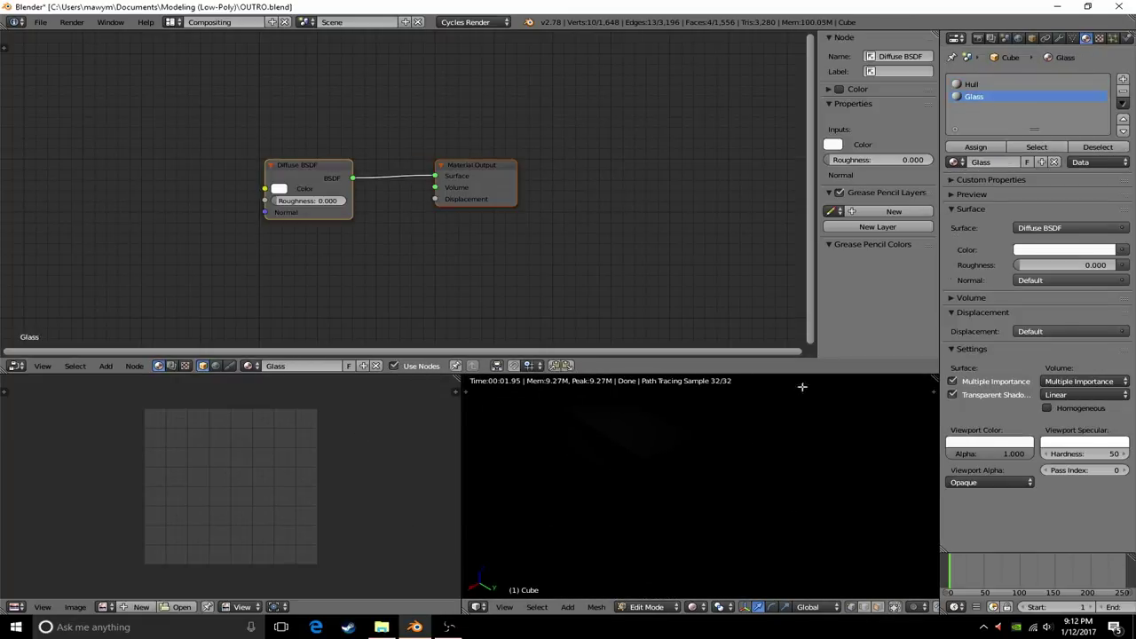
pyautogui.click(973, 96)
# - Build the Glass material: Glass BSDF and Emission shaders combined through a Mix Shader
pyautogui.click(425, 312)
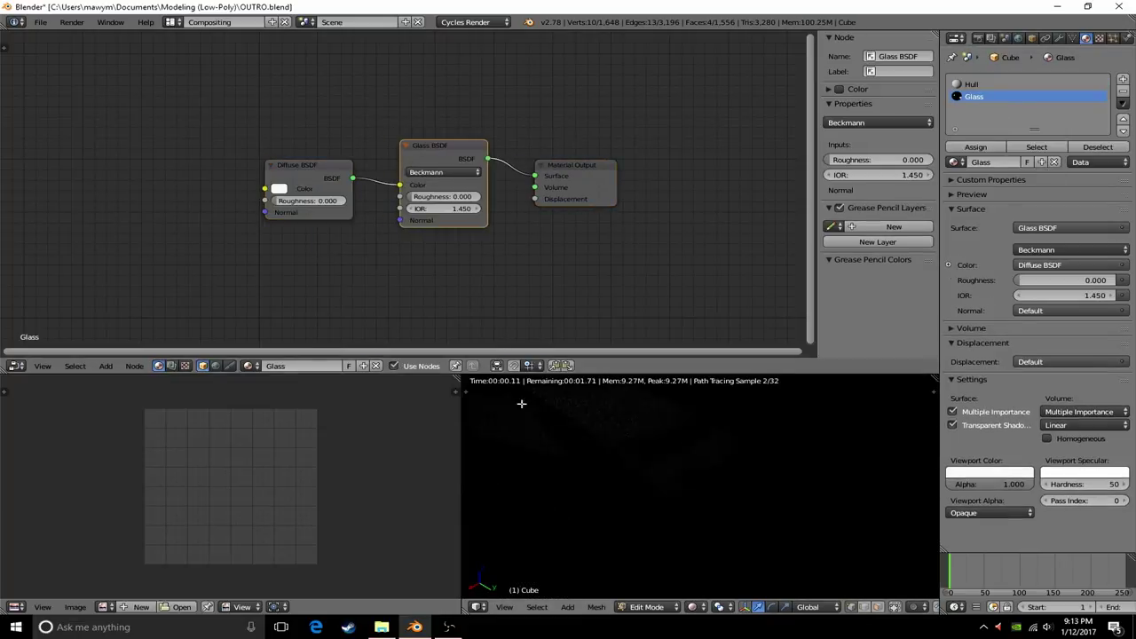
pyautogui.click(472, 211)
pyautogui.hotkey('shift', 'a')
pyautogui.click(502, 242)
pyautogui.hotkey('shift', 'a')
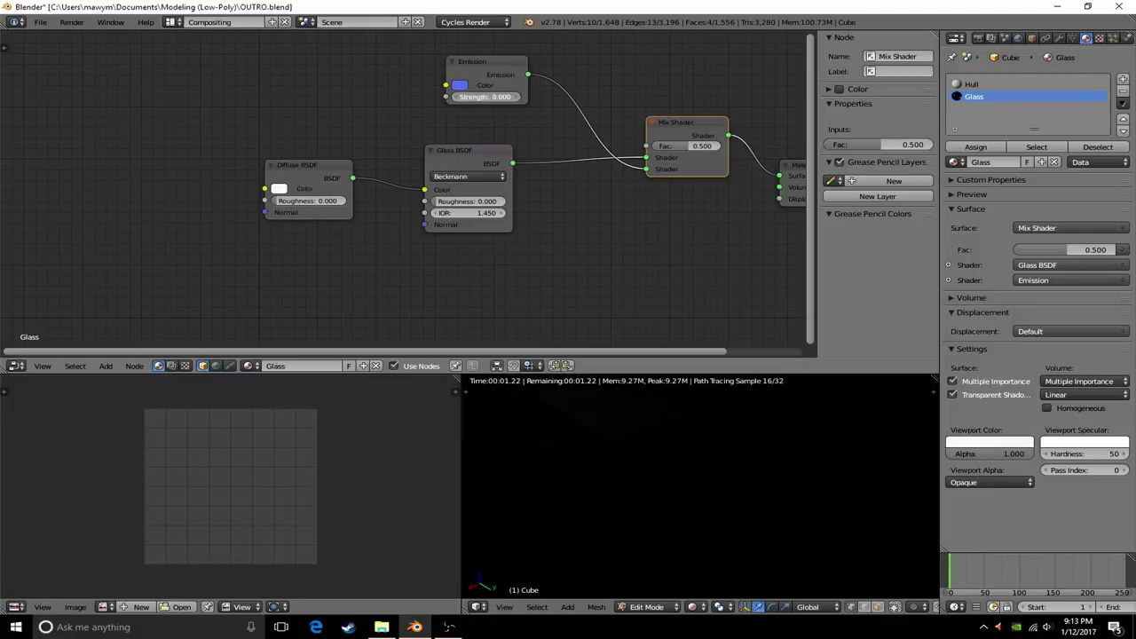
# - Add a third material slot with a new material named Engines
pyautogui.press('z')
pyautogui.click(1123, 78)
pyautogui.click(1006, 162)
pyautogui.doubleClick(1006, 163)
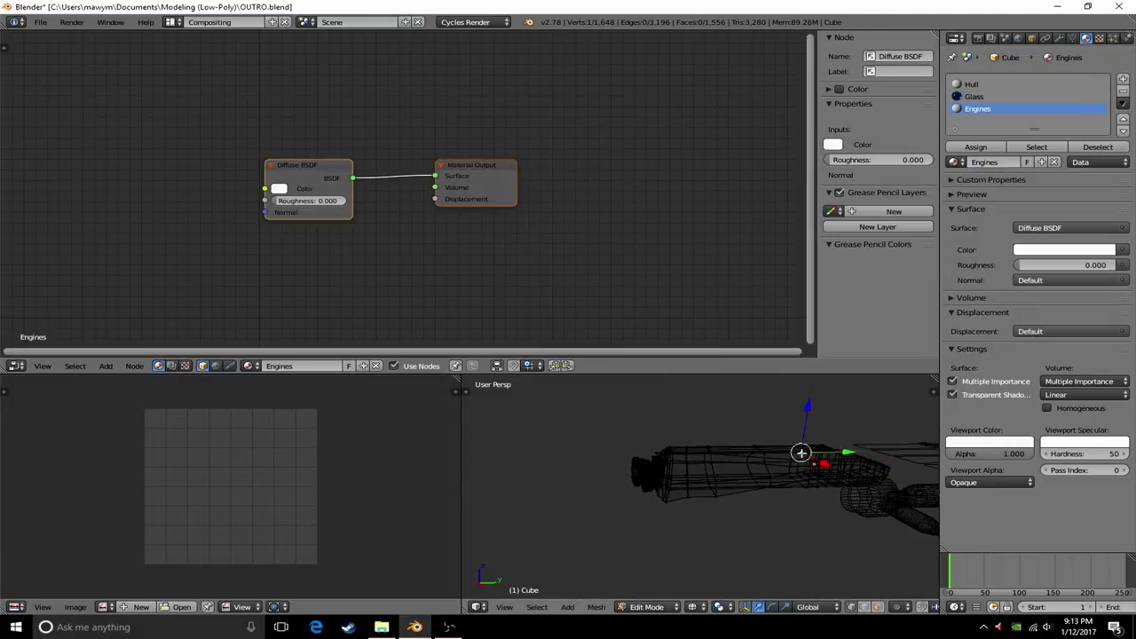
# - Assign Engines to the selected faces and set its diffuse colour to black
pyautogui.click(1036, 147)
pyautogui.press('KP_Decimal')
pyautogui.hotkey('shift', 'z')
pyautogui.click(278, 188)
pyautogui.moveTo(372, 53); pyautogui.dragTo(372, 111)
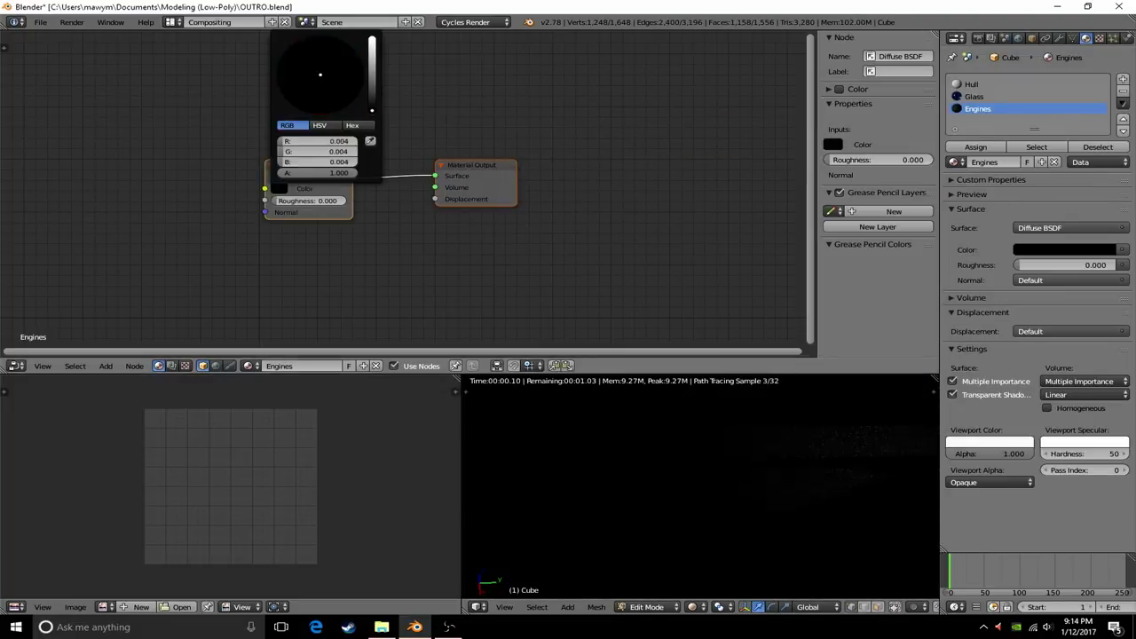
pyautogui.hotkey('shift', 'z')
# - Return to Object Mode and add a Sun lamp, checking the lighting in rendered view
pyautogui.press('Tab')
pyautogui.scroll(-3, 784, 435)
pyautogui.hotkey('shift', 'a')
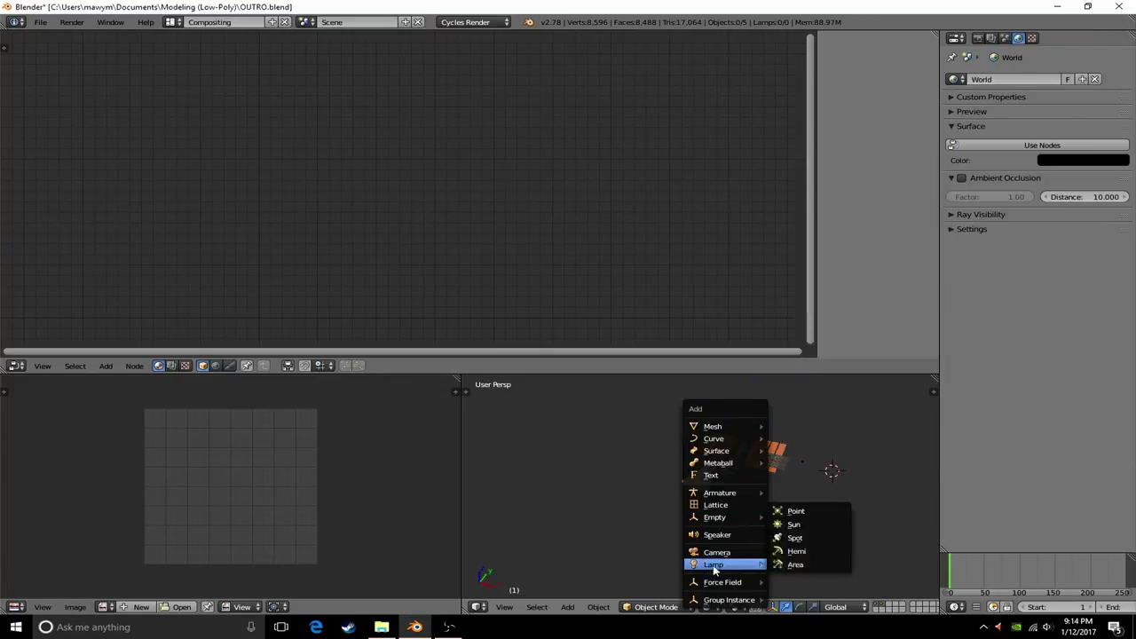
pyautogui.click(711, 491)
pyautogui.hotkey('shift', 'z')
pyautogui.scroll(5, 730, 452)
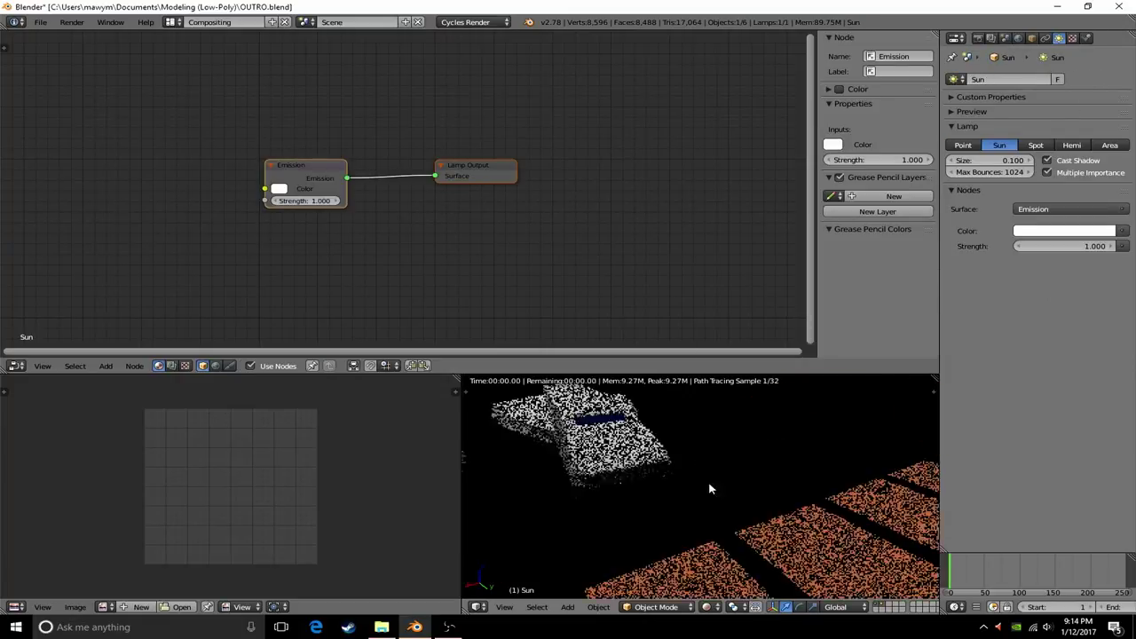
pyautogui.moveTo(710, 488); pyautogui.dragTo(661, 492, button='middle')
pyautogui.hotkey('shift', 'z')
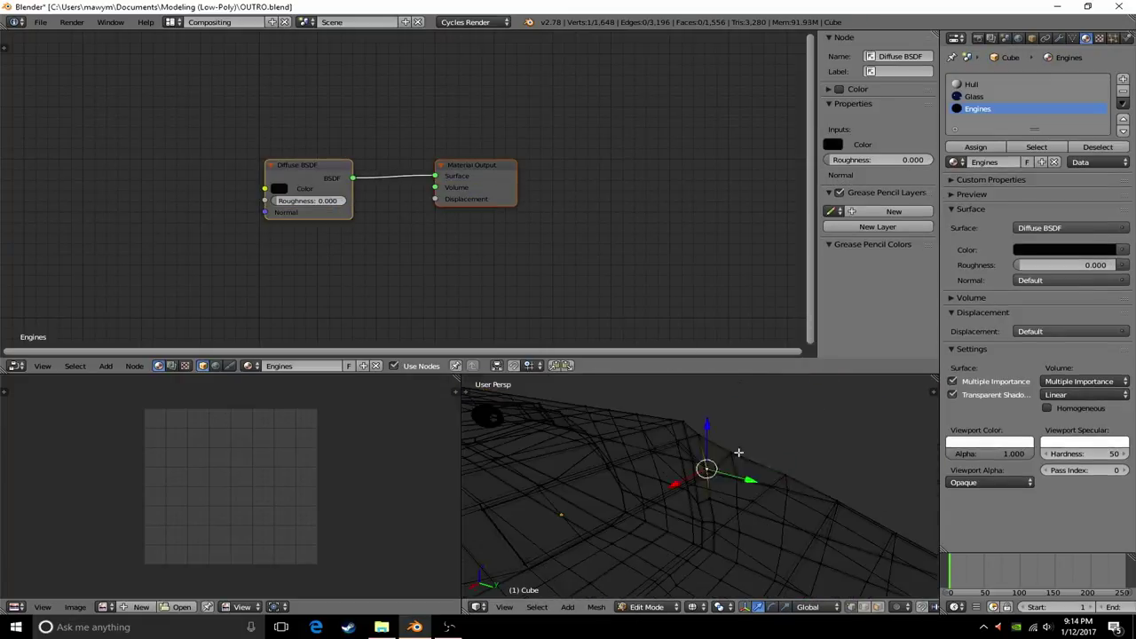
# - Return to the Default layout and assign the Glass material to the cylinder
pyautogui.click(209, 21)
pyautogui.click(203, 82)
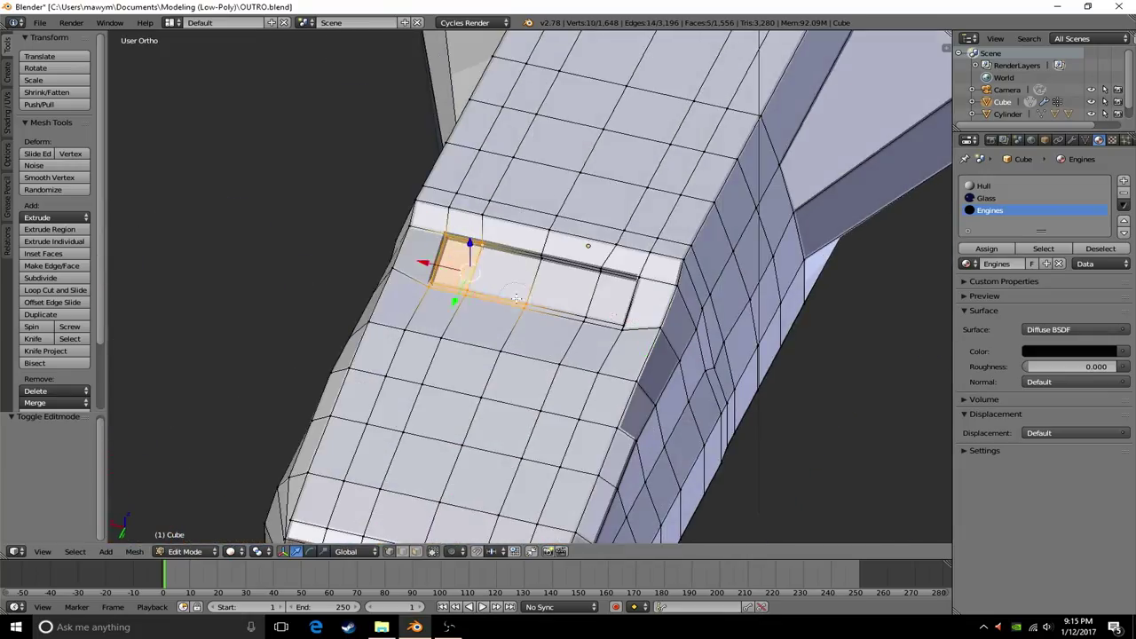
pyautogui.press('z')
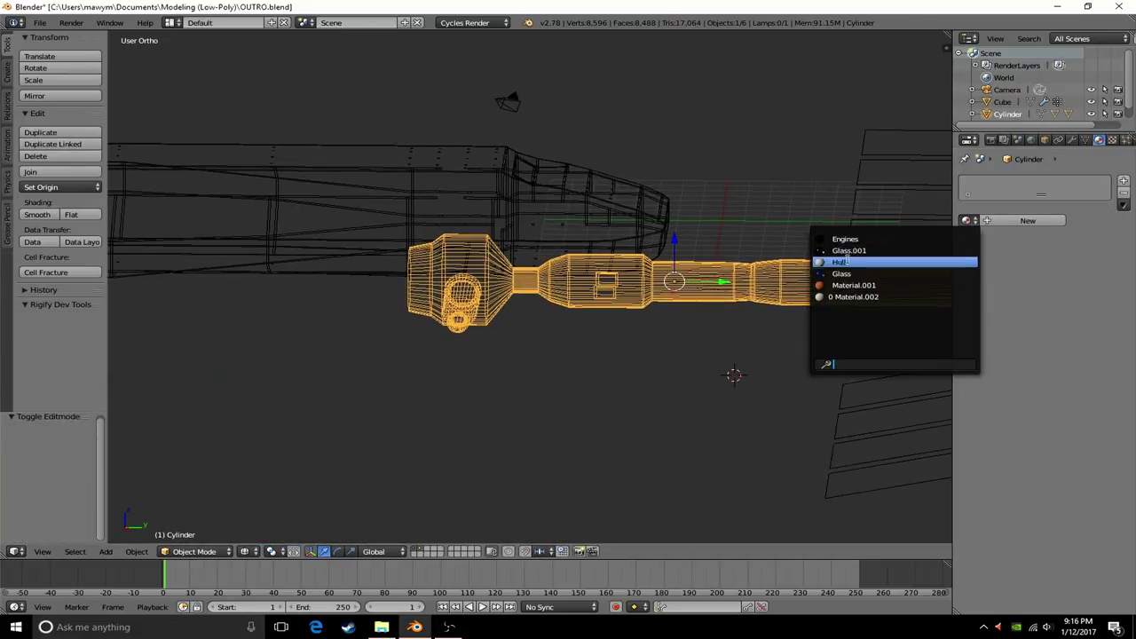
pyautogui.click(841, 274)
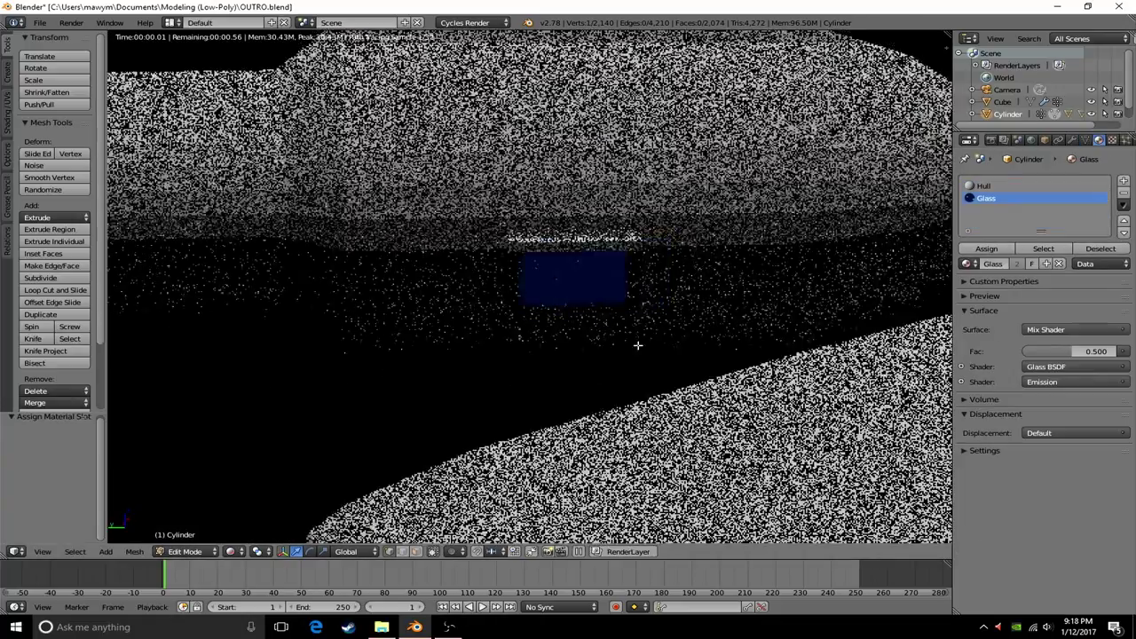
pyautogui.scroll(-5, 637, 346)
pyautogui.scroll(-5, 639, 355)
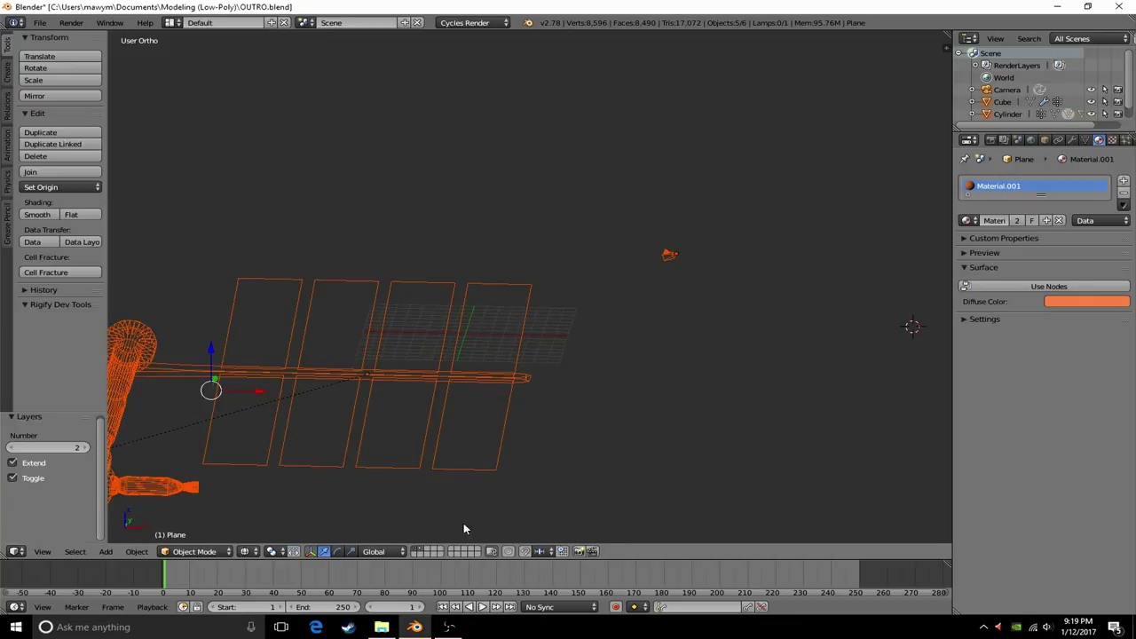
# - Add a UV sphere scaled by 10 with a level-2 subdivision surface
pyautogui.hotkey('shift', 'a')
pyautogui.click(611, 263)
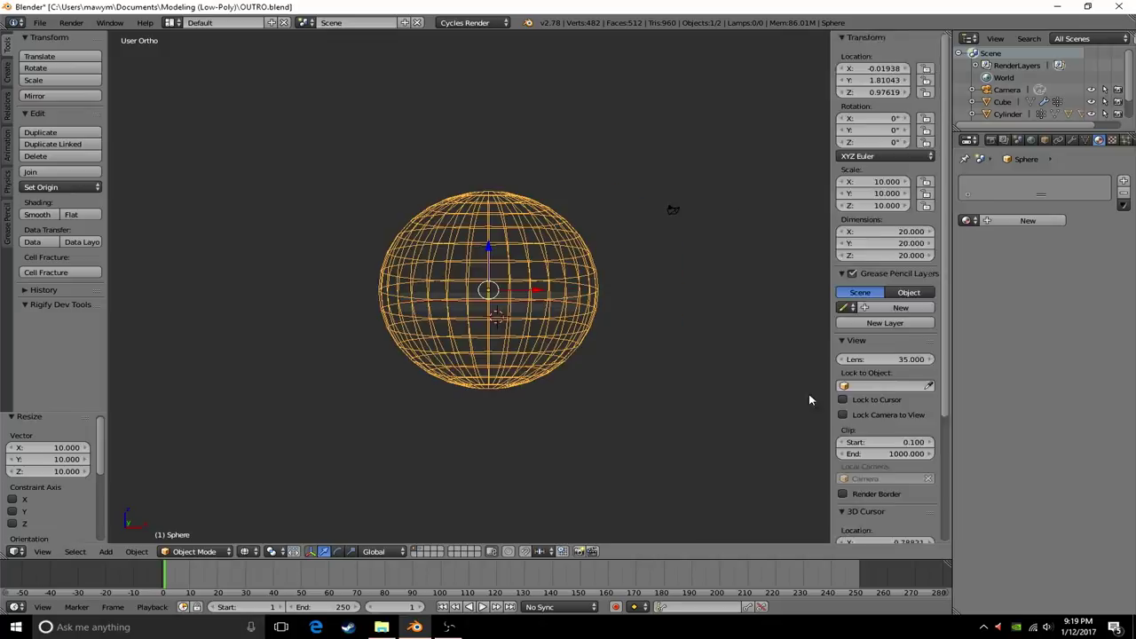
pyautogui.press('n')
pyautogui.hotkey('ctrl', '2')
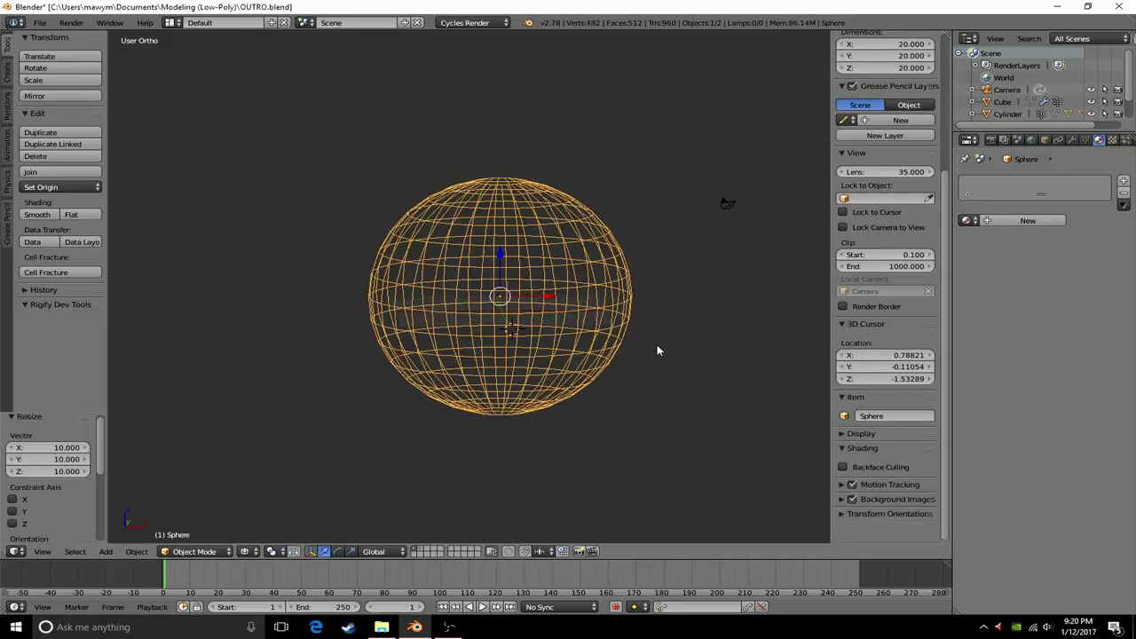
pyautogui.press('z')
# - Show only the sphere's layer and split the view to create a Node Editor
pyautogui.scroll(4, 657, 350)
pyautogui.click(1072, 140)
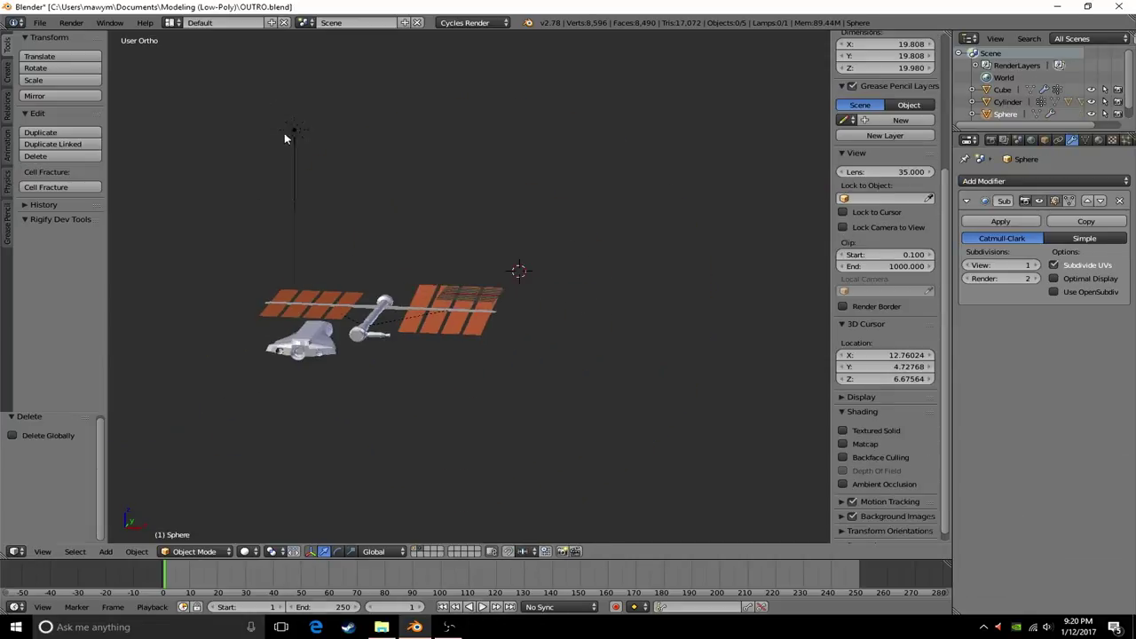
pyautogui.click(416, 552)
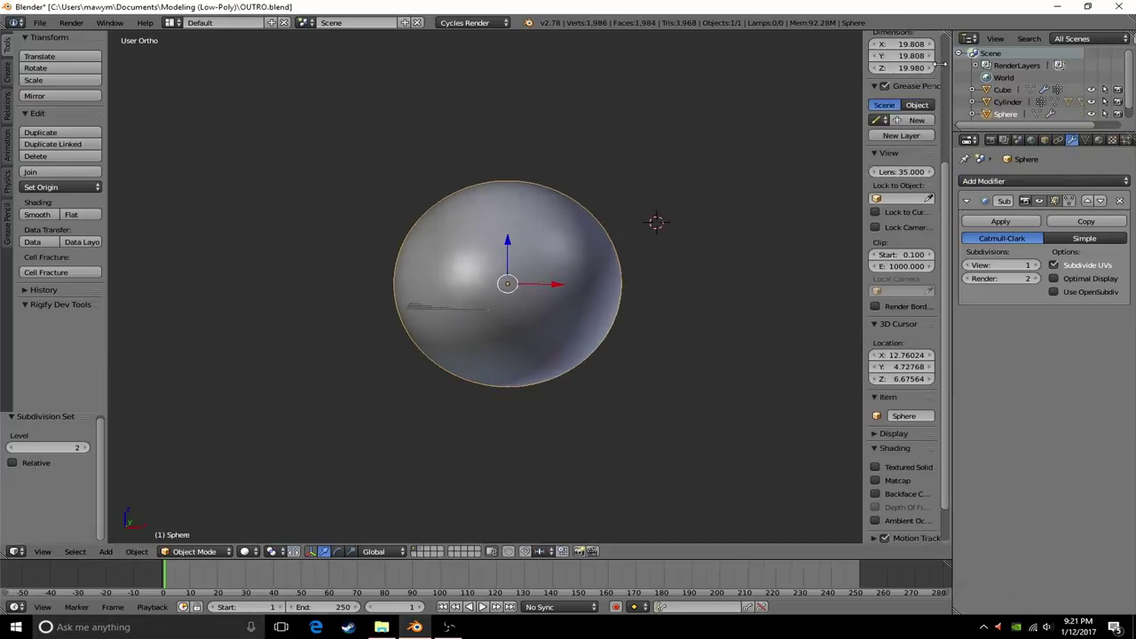
pyautogui.moveTo(939, 63); pyautogui.dragTo(605, 258)
pyautogui.hotkey('shift', 'F3')
# - Create the Earth material with a globe image texture and preview it rendered
pyautogui.click(882, 558)
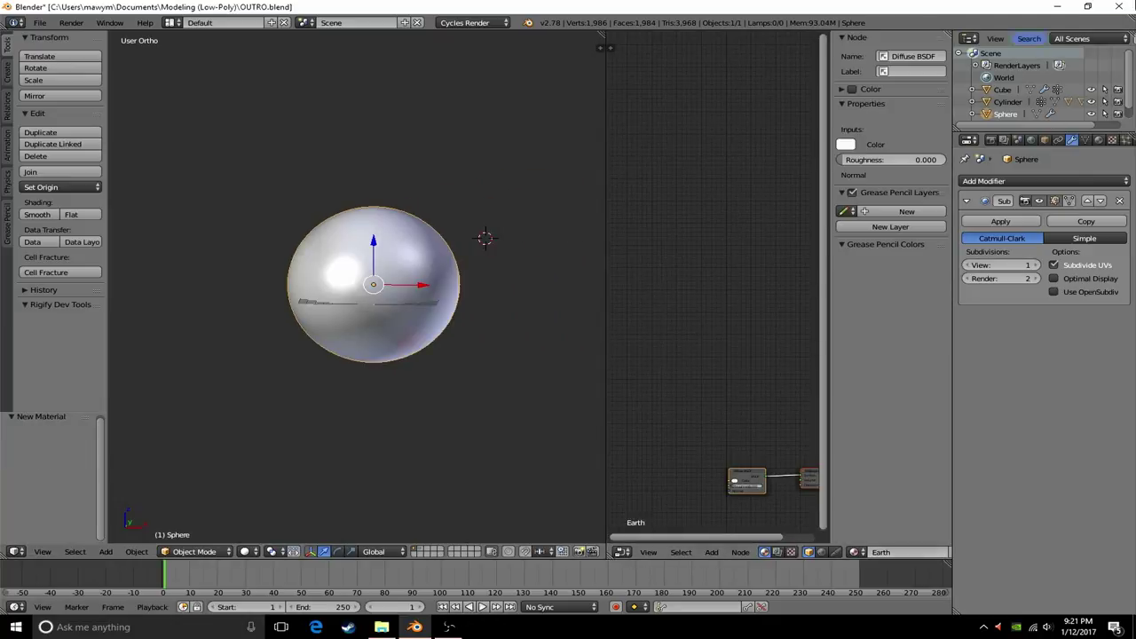
pyautogui.press('n')
pyautogui.press('Home')
pyautogui.hotkey('shift', 'a')
pyautogui.click(653, 315)
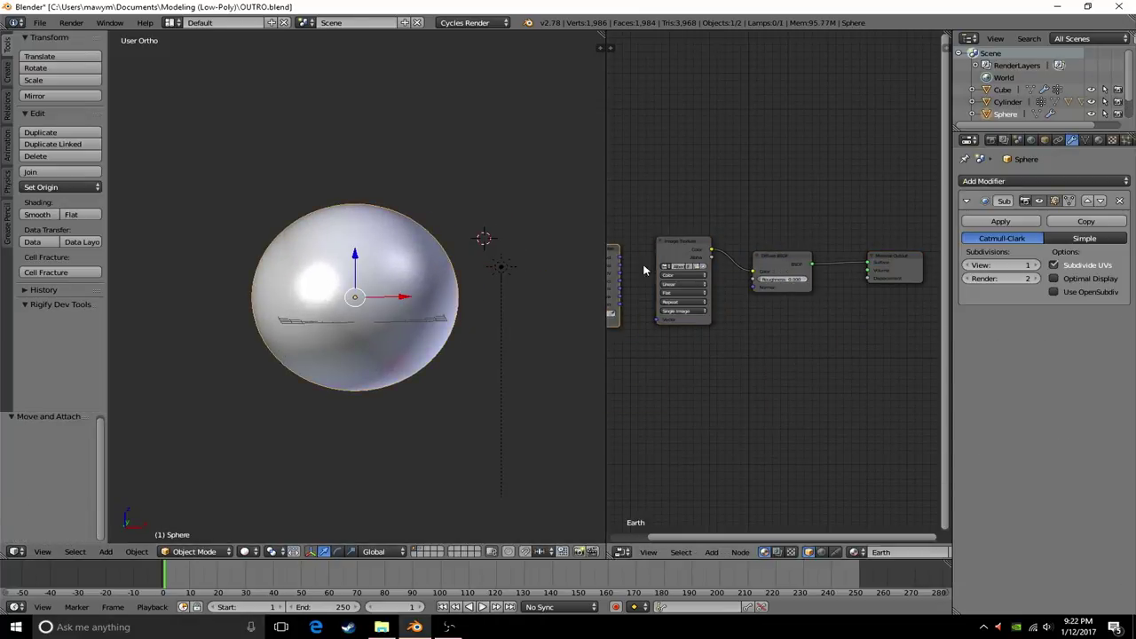
pyautogui.hotkey('shift', 'z')
pyautogui.moveTo(450, 458); pyautogui.dragTo(429, 449, button='middle')
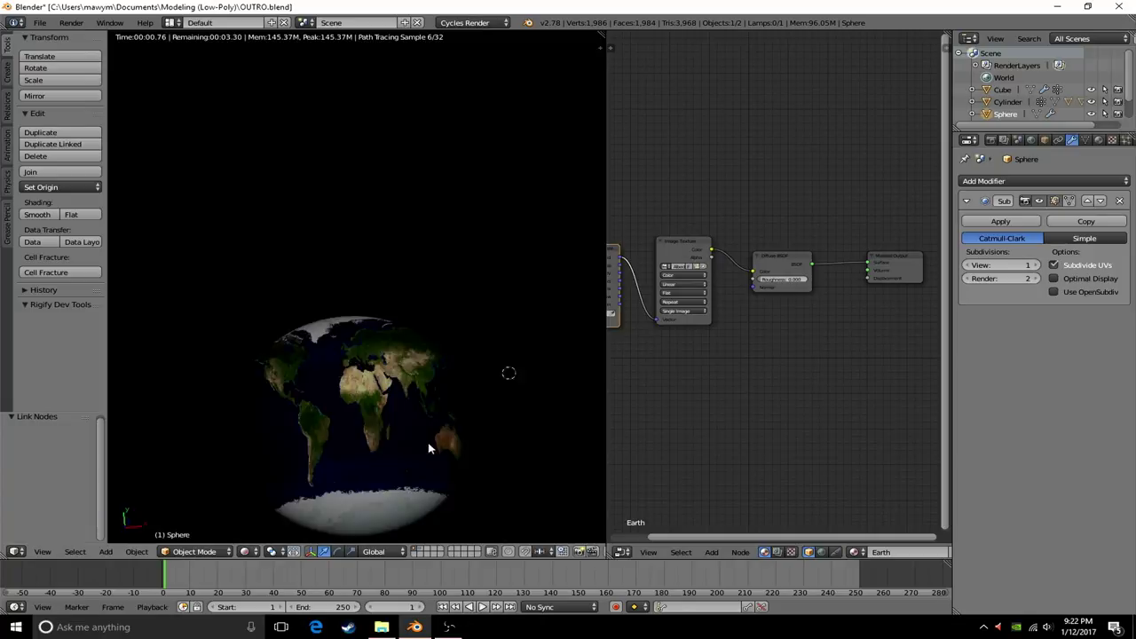
pyautogui.scroll(-2, 776, 385)
# - Add a Glossy BSDF fed by a second image texture loaded from the texture folder
pyautogui.hotkey('shift', 'a')
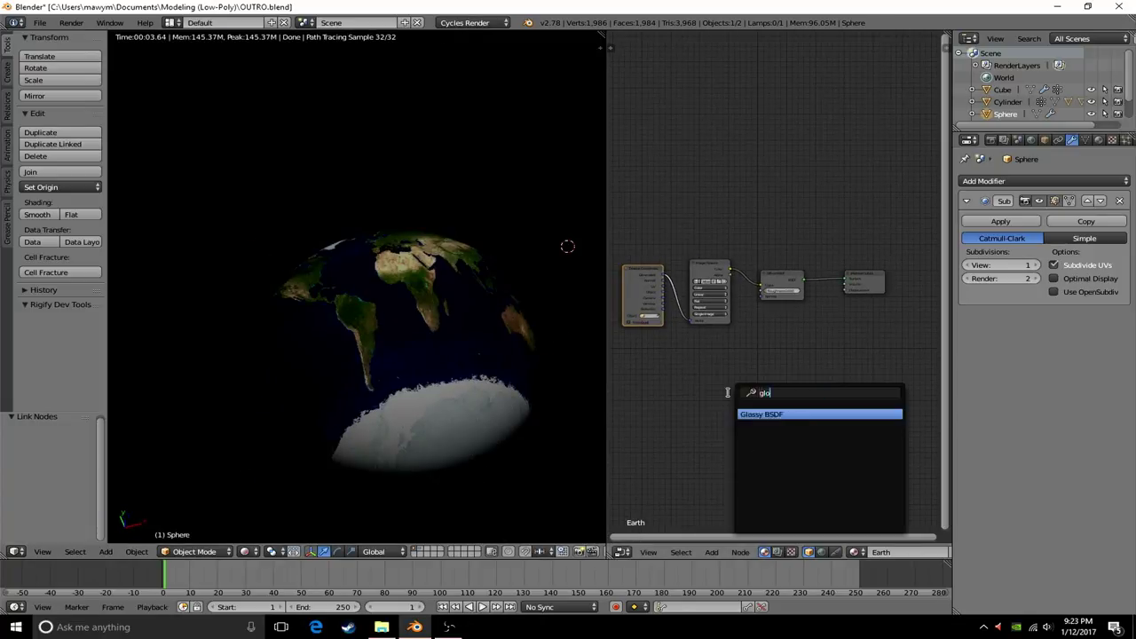
pyautogui.click(760, 343)
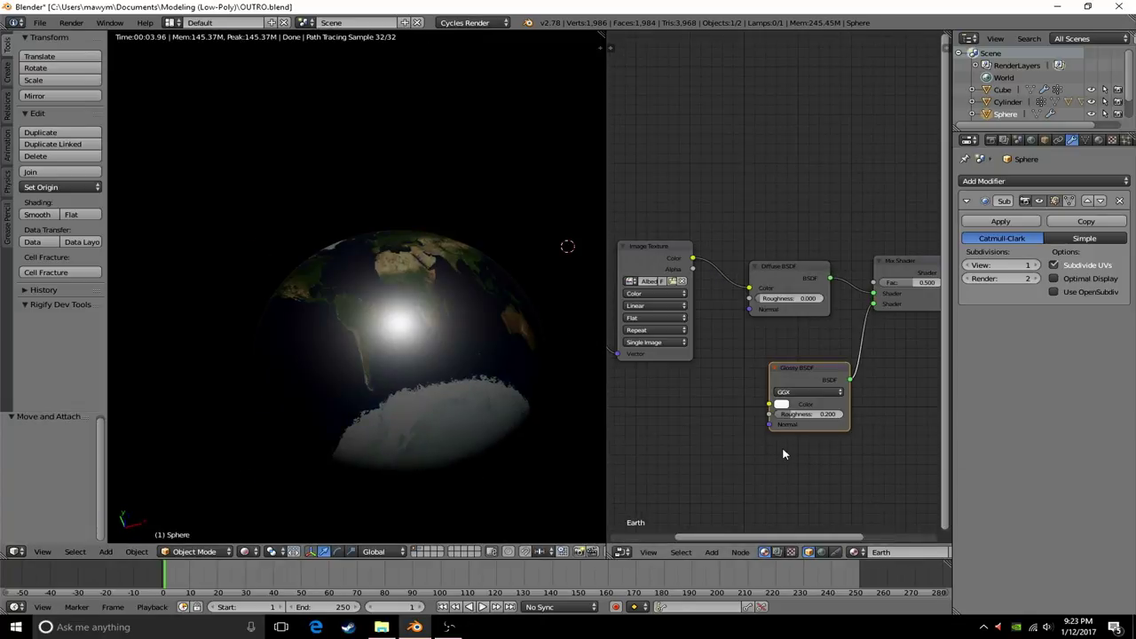
pyautogui.hotkey('shift', 'a')
pyautogui.click(710, 372)
pyautogui.click(710, 351)
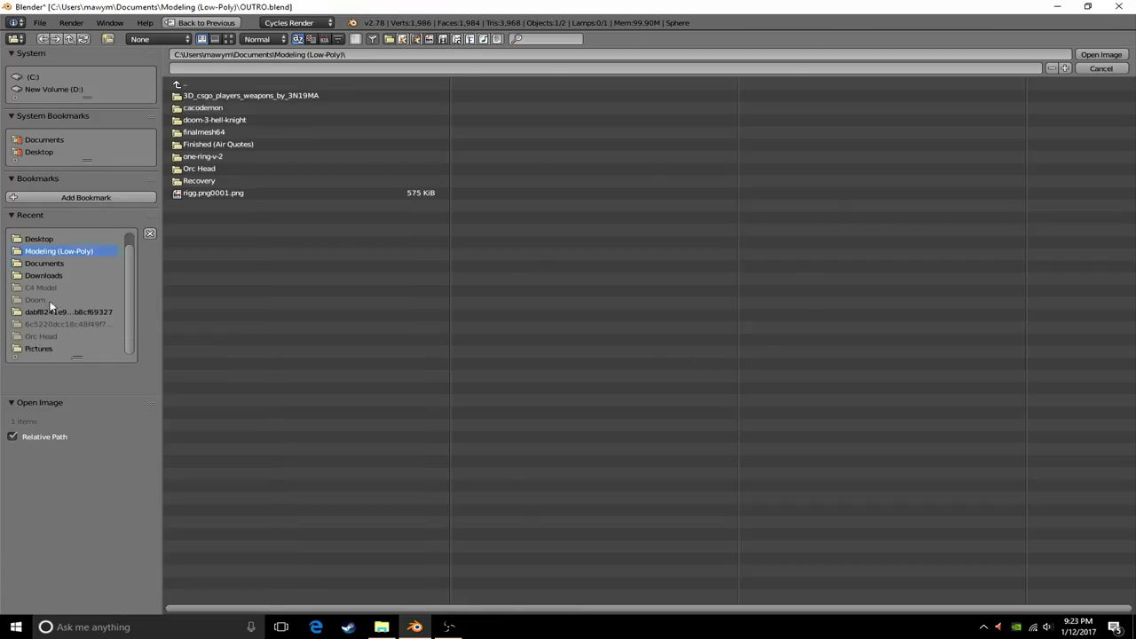
pyautogui.click(51, 306)
pyautogui.doubleClick(223, 139)
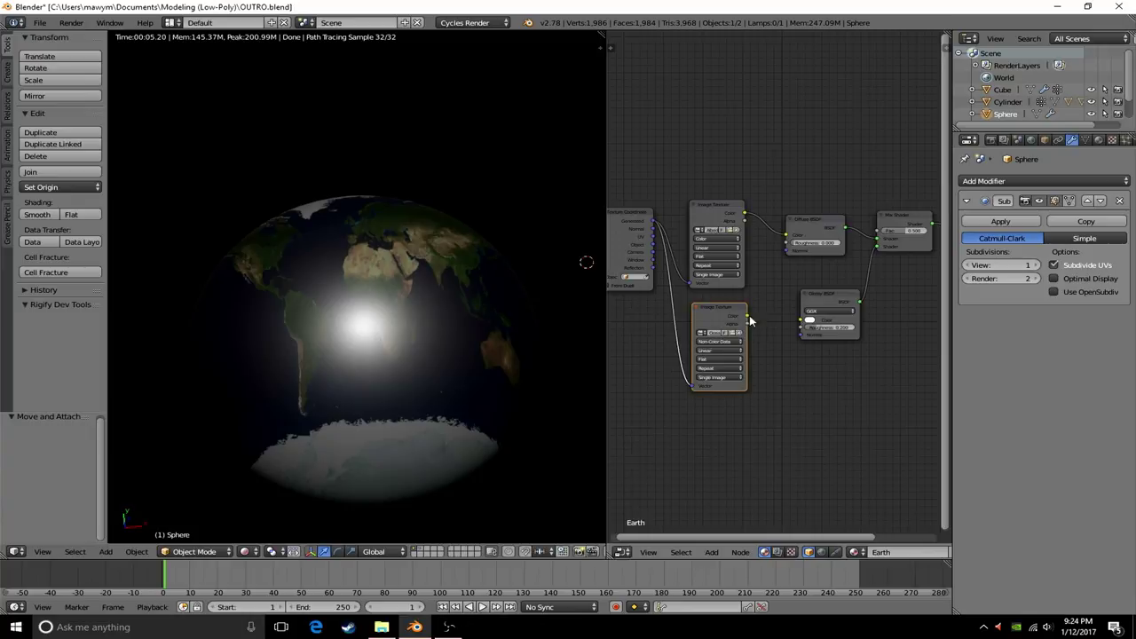
pyautogui.moveTo(751, 322); pyautogui.dragTo(806, 341)
# - Rotate the Earth about the global Y axis and wire the Glossy shader into the Mix Shader
pyautogui.press('r')
pyautogui.press('y')
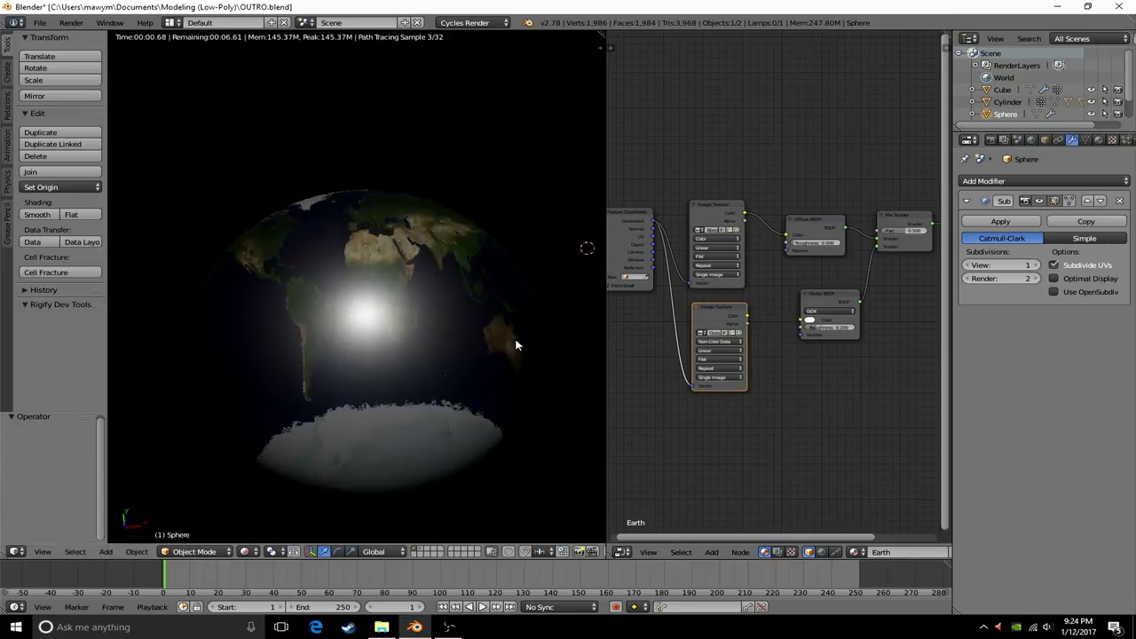
pyautogui.click(408, 266)
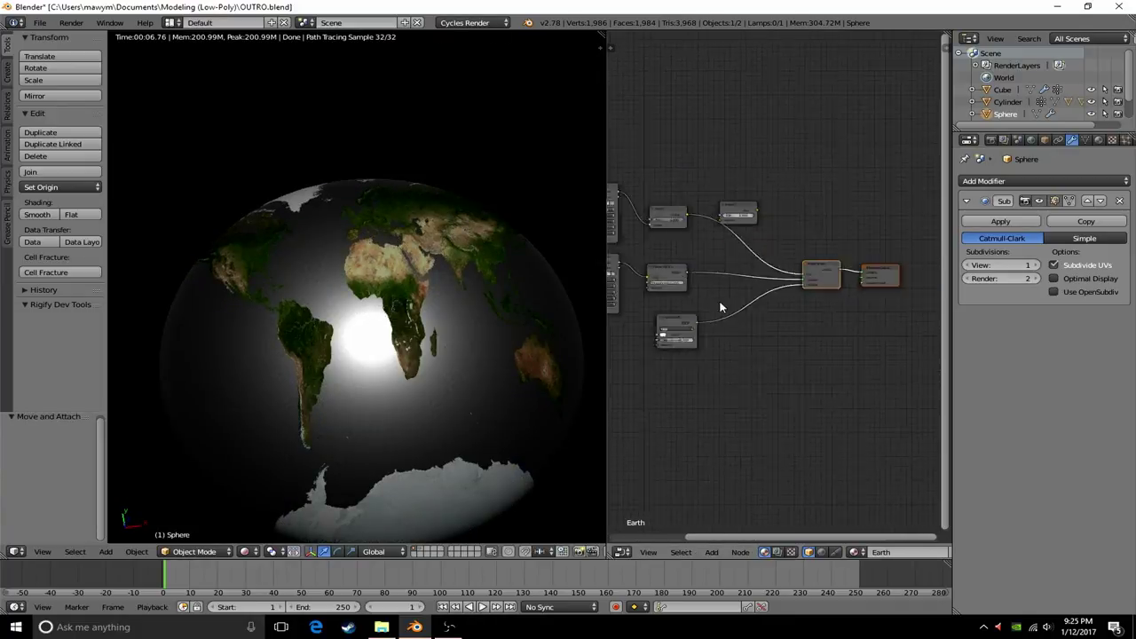
pyautogui.moveTo(823, 334); pyautogui.dragTo(834, 278)
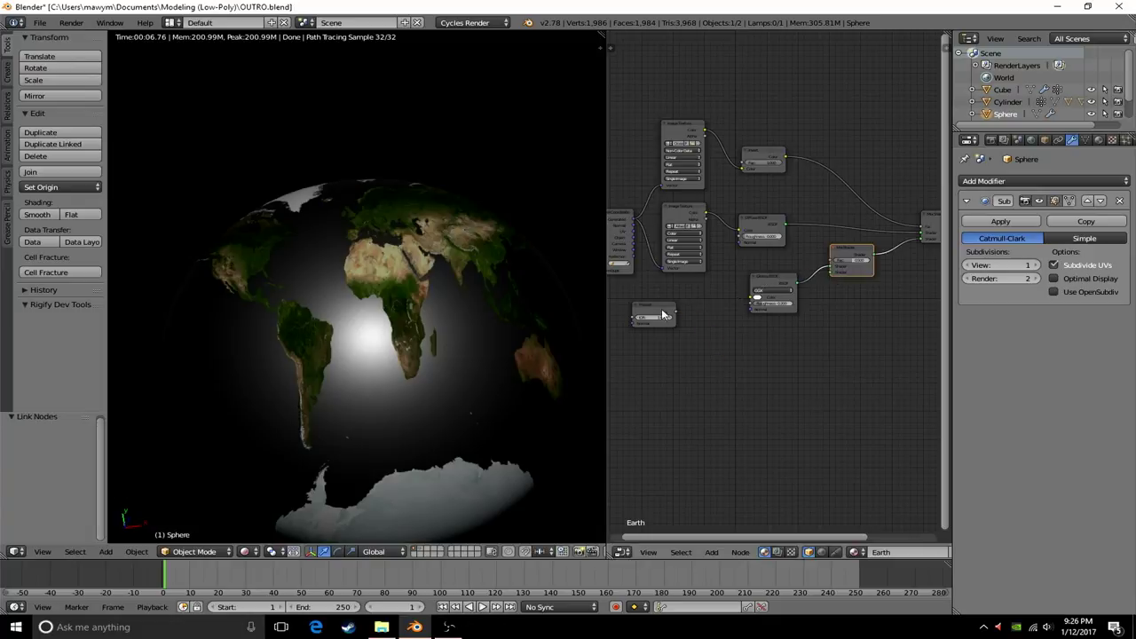
pyautogui.moveTo(753, 299); pyautogui.dragTo(771, 293)
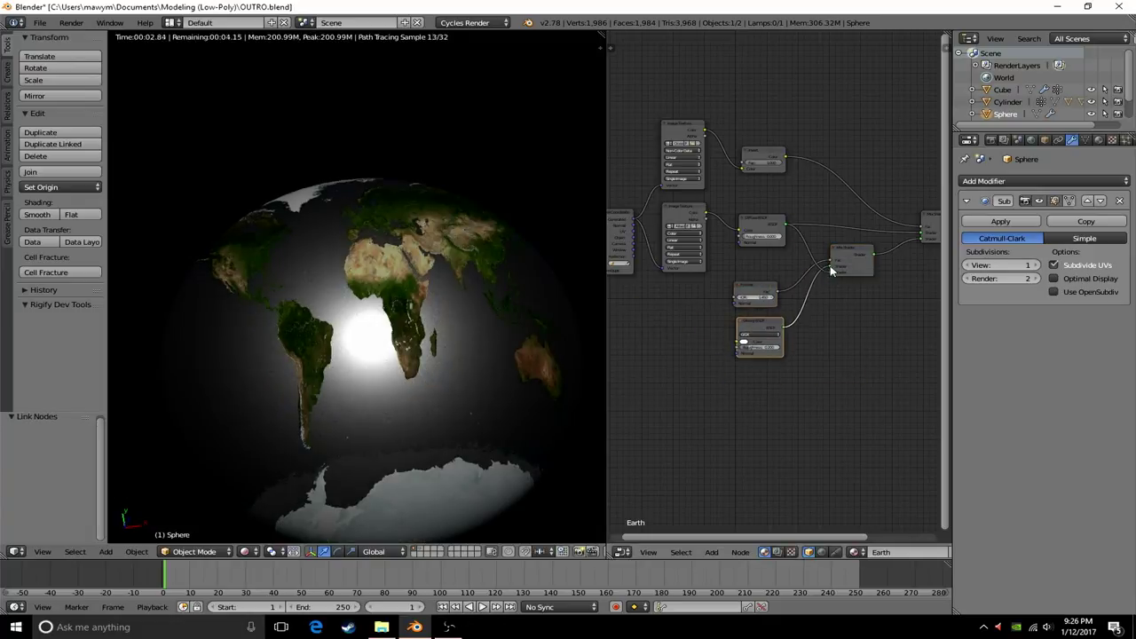
# - Orbit the globe to show the Americas and select the Earth image texture node
pyautogui.moveTo(500, 318); pyautogui.dragTo(477, 325, button='middle')
pyautogui.click(689, 201)
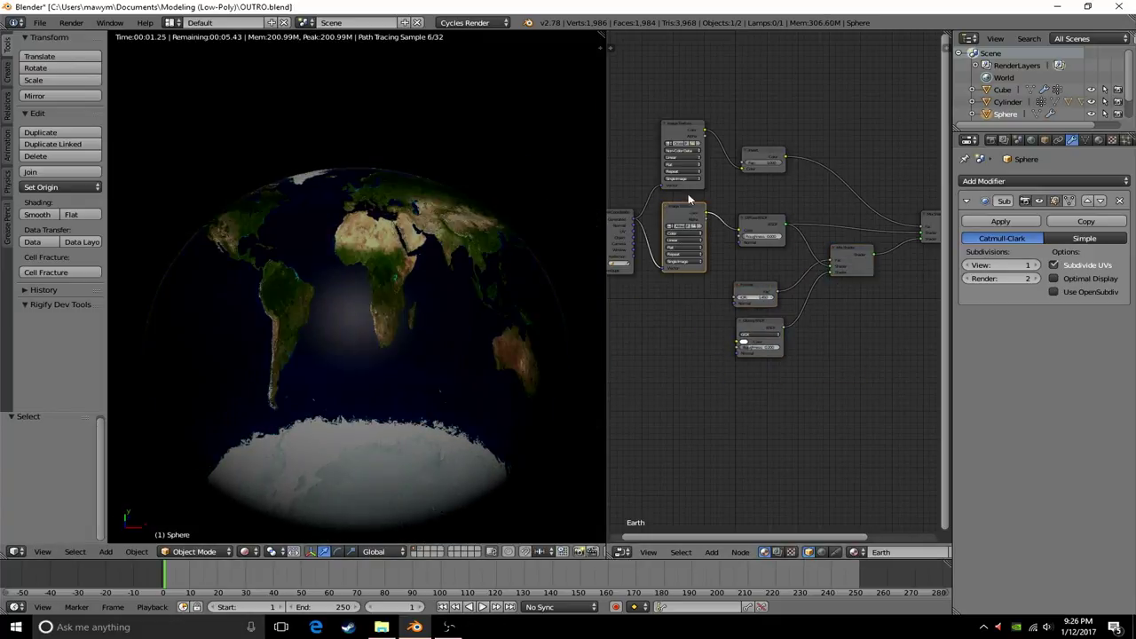
pyautogui.moveTo(470, 337)
pyautogui.mouseDown(button='middle')
pyautogui.moveTo(406, 355)
pyautogui.moveTo(423, 337)
pyautogui.mouseUp(button='middle')
pyautogui.scroll(-2, 723, 376)
pyautogui.scroll(4, 706, 397)
pyautogui.moveTo(515, 391); pyautogui.dragTo(489, 404, button='middle')
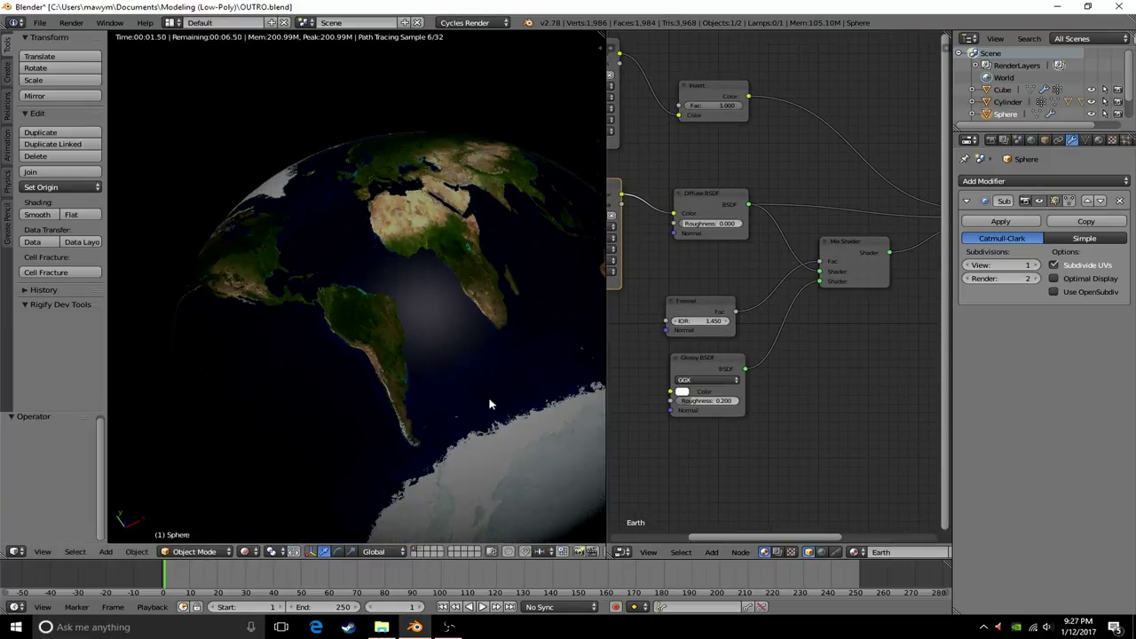
pyautogui.hotkey('shift', 'a')
# - Add a Normal node via the node search, dismissing the mistaken searches
pyautogui.click(740, 264)
pyautogui.write('normal')
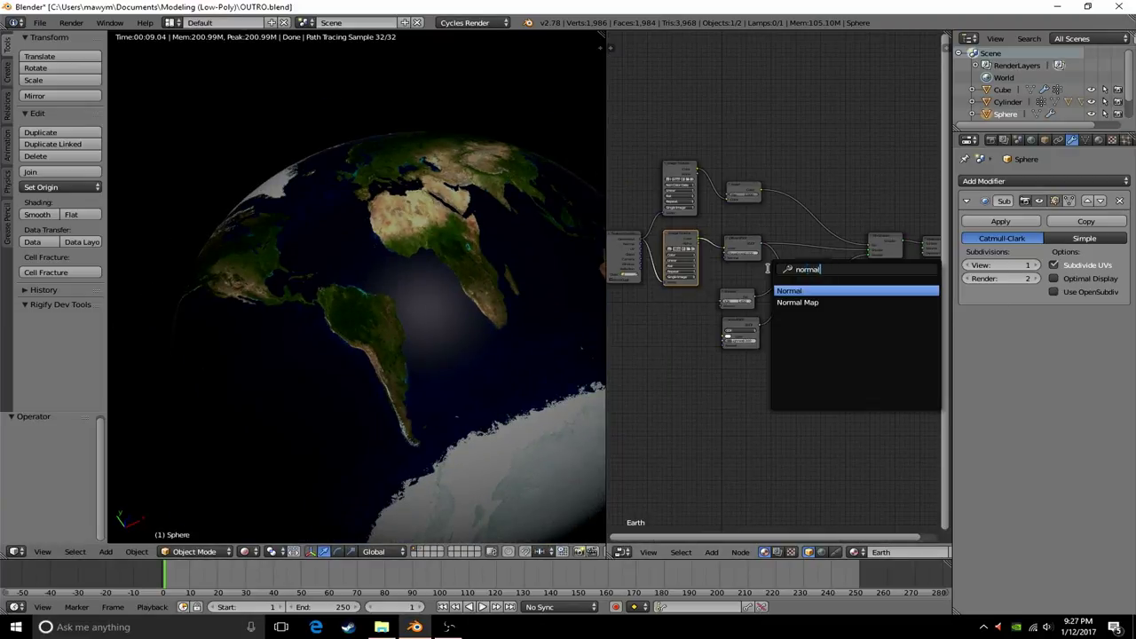
pyautogui.press('Return')
pyautogui.click(782, 93)
pyautogui.press('space')
pyautogui.press('Escape')
pyautogui.hotkey('shift', 'a')
pyautogui.press('Escape')
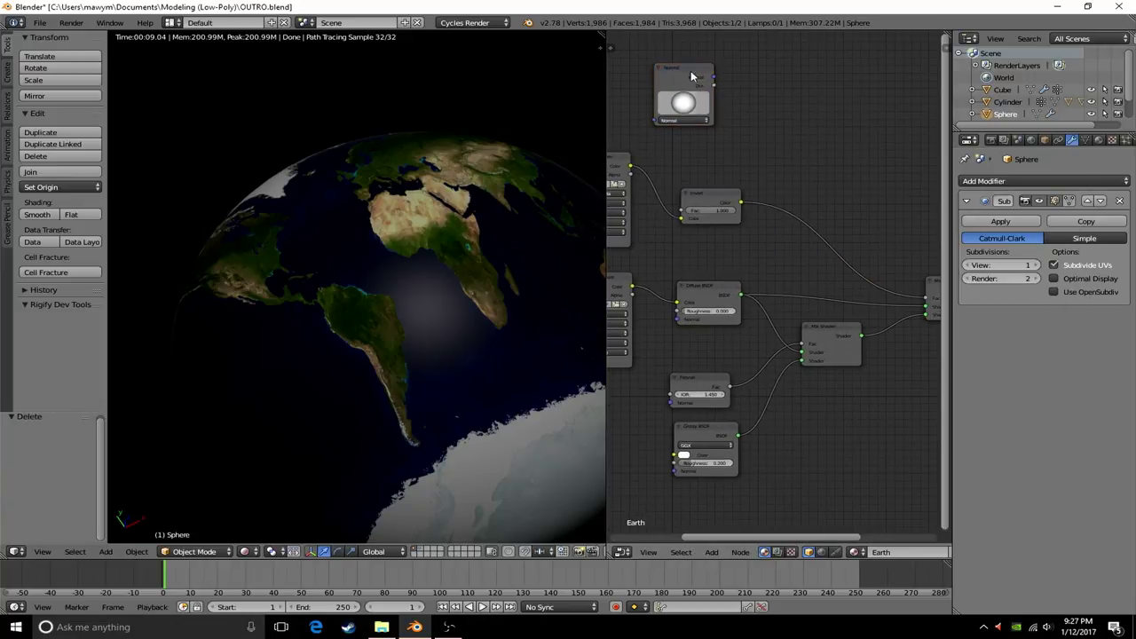
pyautogui.scroll(-2, 764, 266)
# - Add a Bump node, linking image Color to Height and Bump Normal to Diffuse Normal
pyautogui.press('space')
pyautogui.write('Bump')
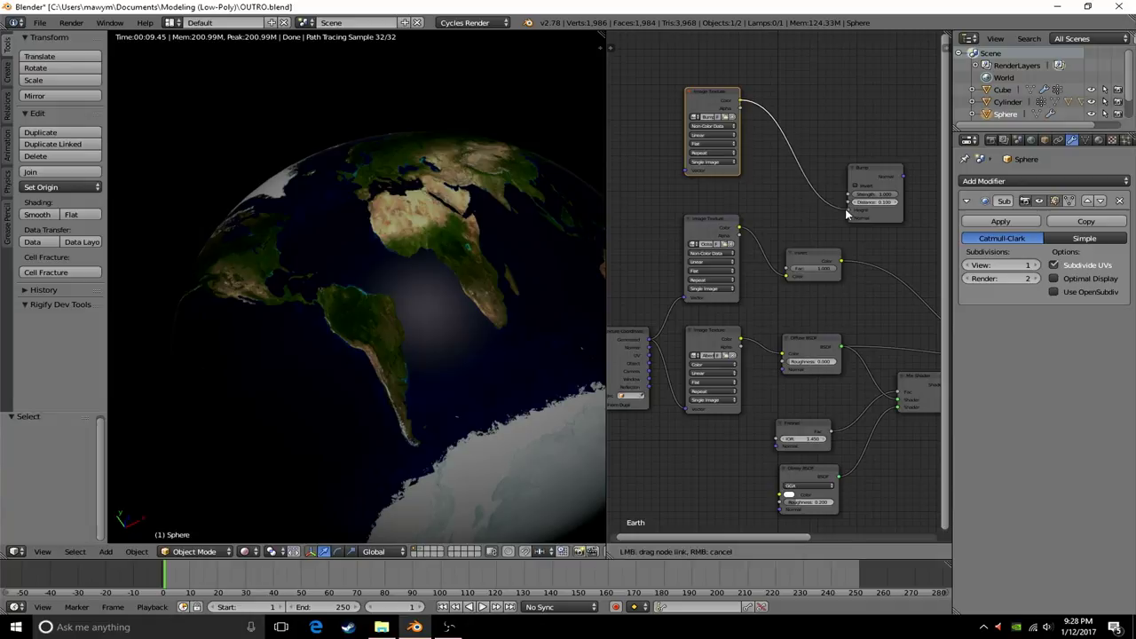
pyautogui.moveTo(846, 213); pyautogui.dragTo(847, 213)
pyautogui.keyDown('ctrl'); pyautogui.scroll(-4, 726, 249); pyautogui.keyUp('ctrl')
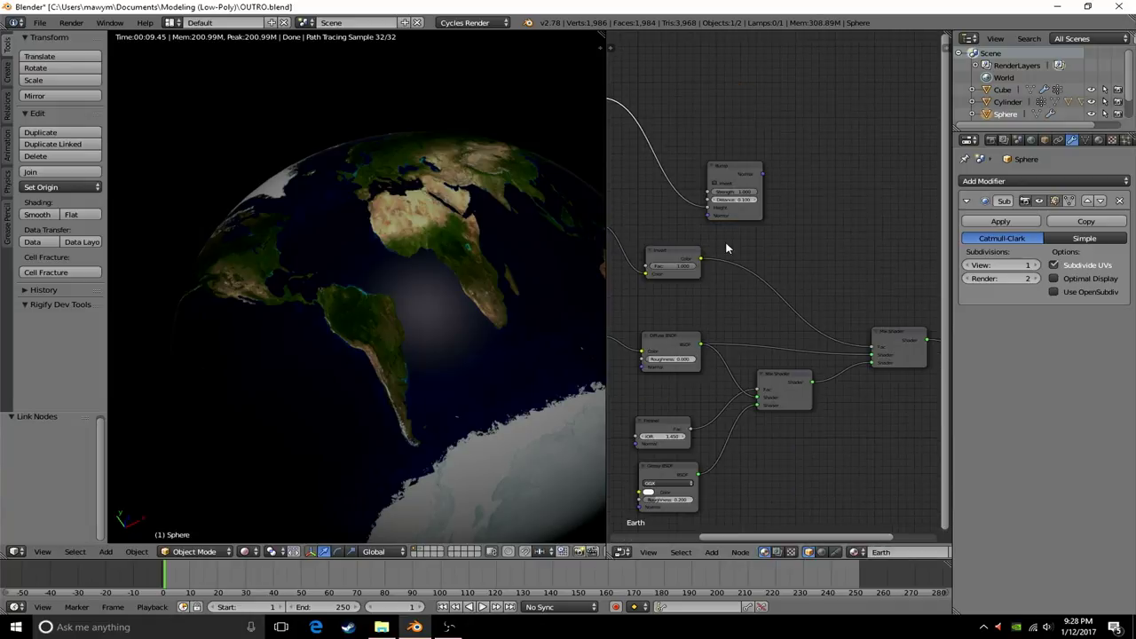
pyautogui.moveTo(770, 317); pyautogui.dragTo(764, 257, button='middle')
pyautogui.scroll(-1, 751, 267)
pyautogui.moveTo(761, 153); pyautogui.dragTo(648, 327)
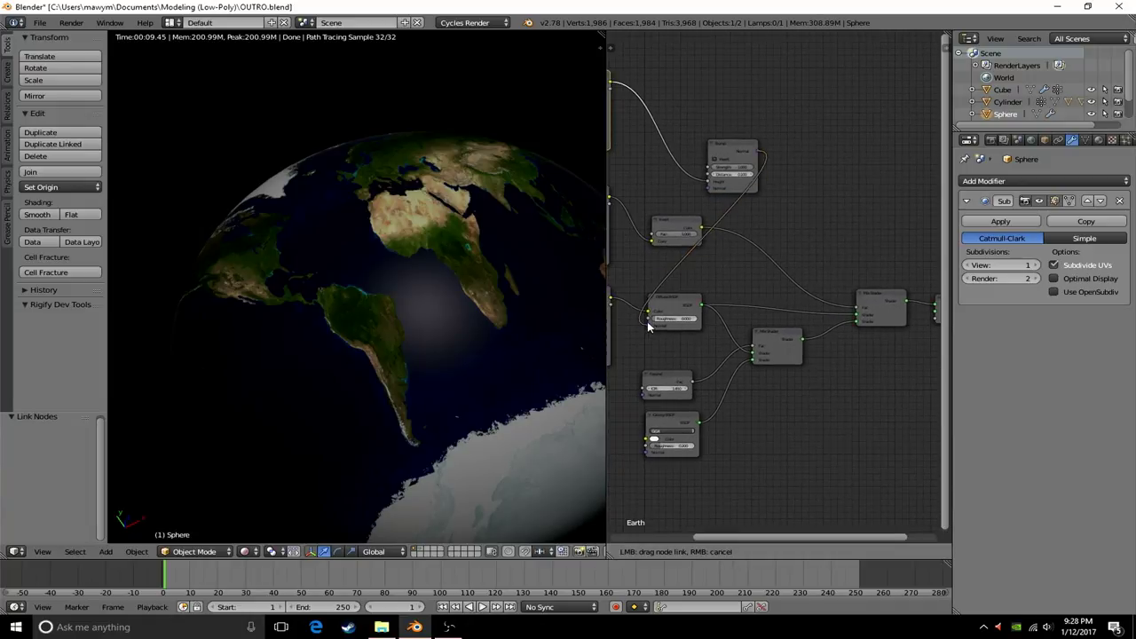
# - Orbit and zoom around the globe to inspect the Atlantic and North America
pyautogui.scroll(6, 411, 327)
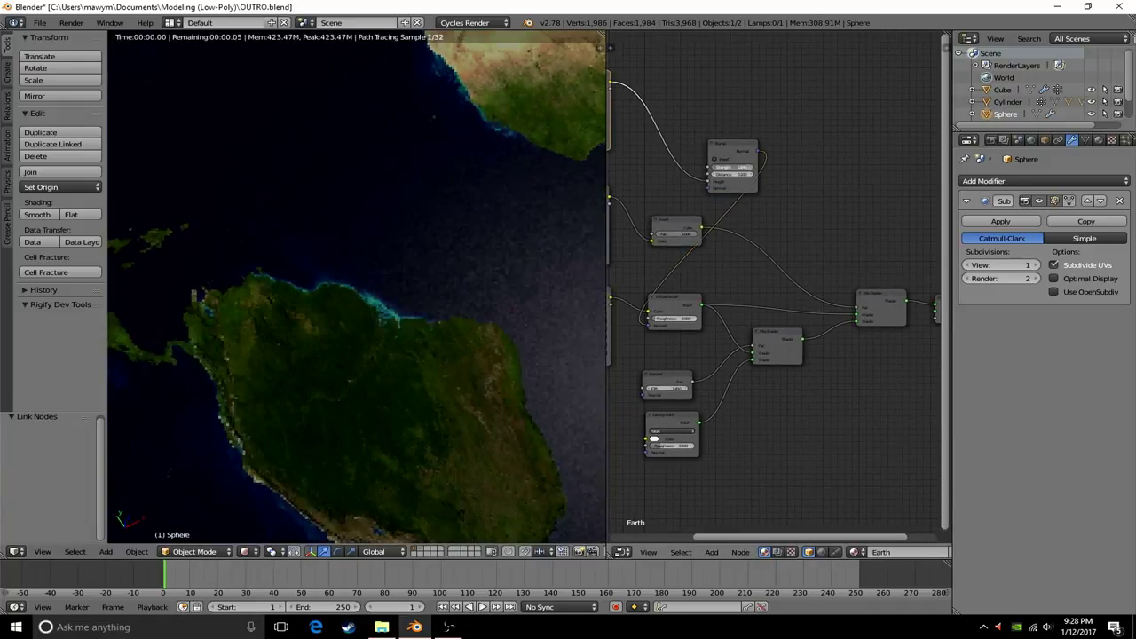
pyautogui.scroll(-5, 358, 381)
pyautogui.moveTo(357, 381); pyautogui.dragTo(438, 385, button='middle')
pyautogui.scroll(5, 435, 355)
pyautogui.scroll(-5, 355, 319)
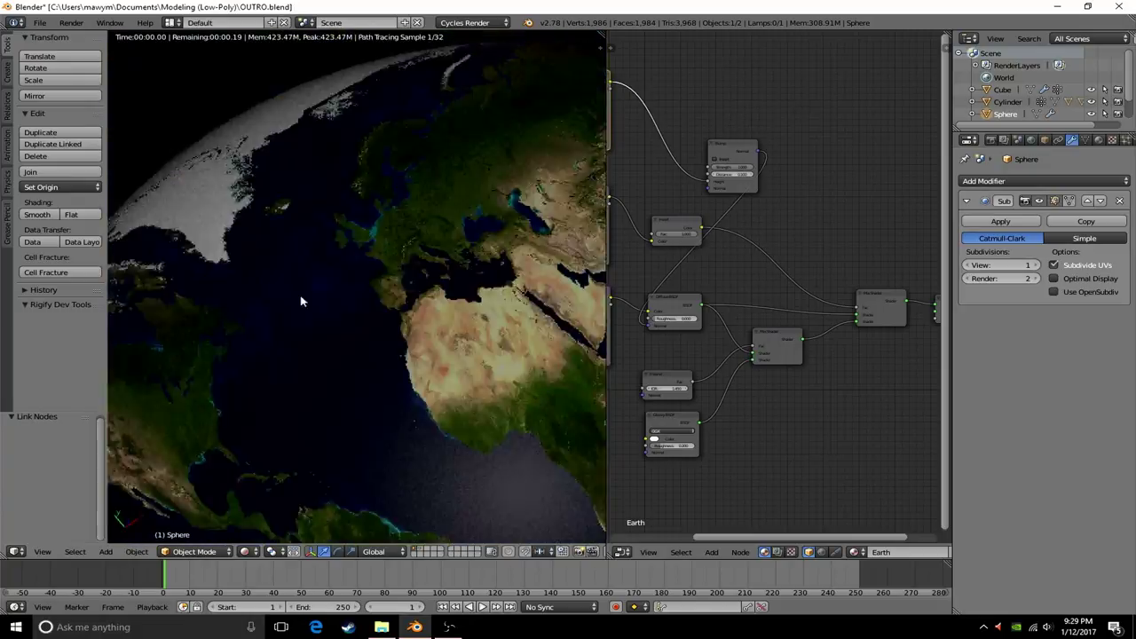
pyautogui.moveTo(302, 302); pyautogui.dragTo(305, 377, button='middle')
pyautogui.scroll(-5, 304, 376)
pyautogui.scroll(3, 381, 368)
pyautogui.moveTo(381, 368)
pyautogui.mouseDown(button='middle')
pyautogui.moveTo(583, 347)
pyautogui.moveTo(368, 342)
pyautogui.mouseUp(button='middle')
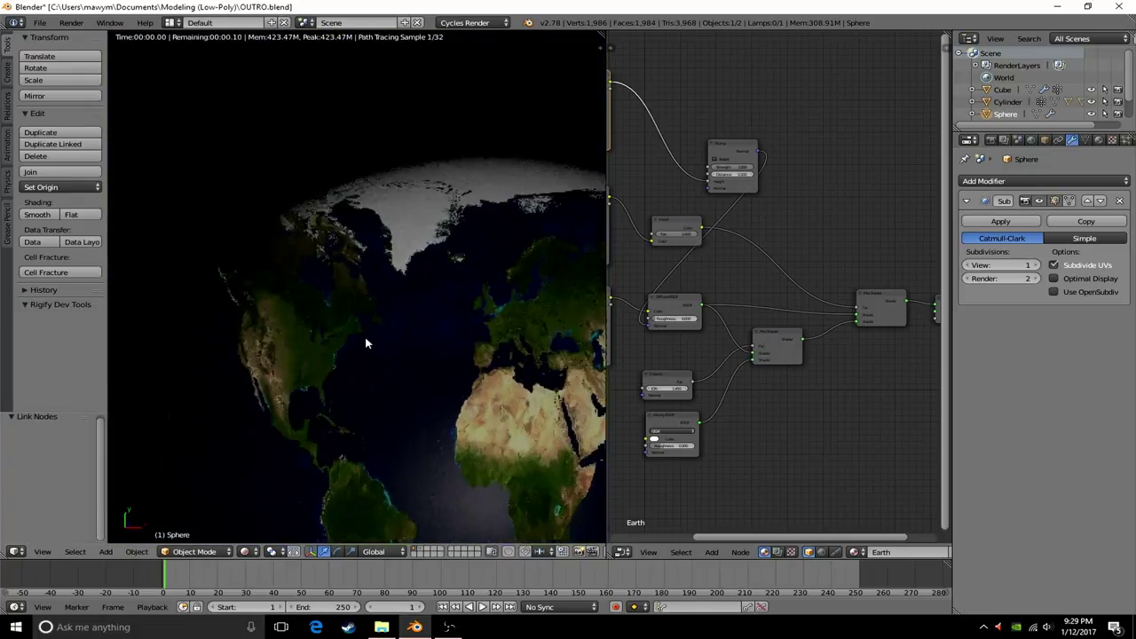
pyautogui.scroll(3, 367, 343)
pyautogui.scroll(-3, 726, 270)
# - Duplicate the globe sphere and scale the copy slightly larger
pyautogui.press('z')
pyautogui.hotkey('shift', 'd')
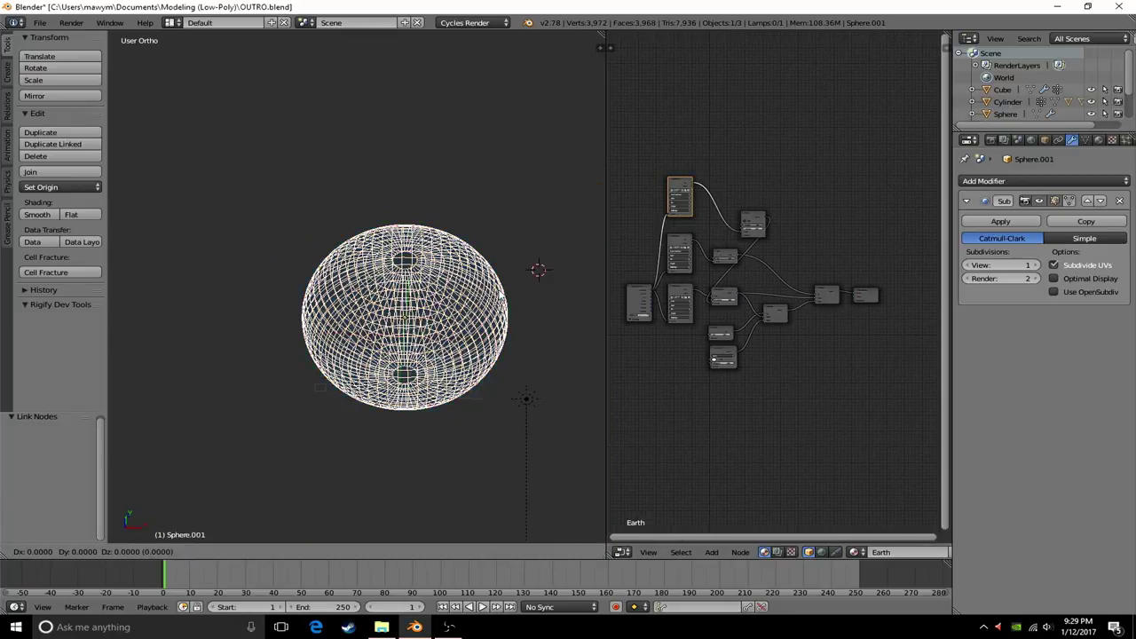
pyautogui.press('Escape')
pyautogui.press('s')
pyautogui.click(554, 343)
pyautogui.press('z')
# - Give the duplicate a new clouds material with an Image Texture node for the cloud image
pyautogui.click(1099, 139)
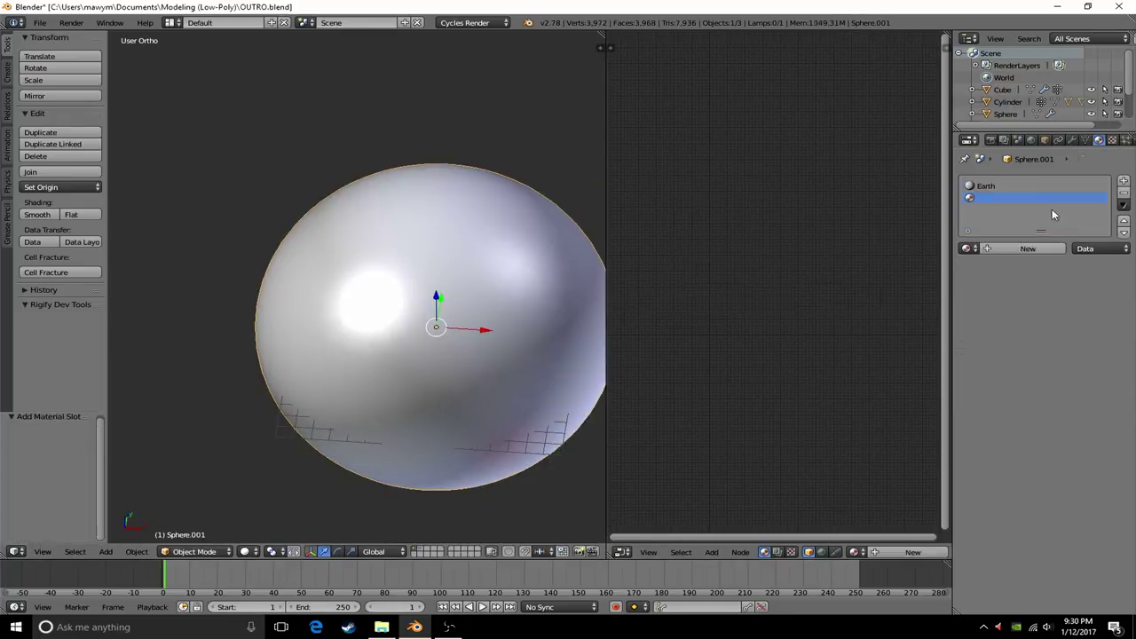
pyautogui.click(1048, 249)
pyautogui.hotkey('shift', 'a')
pyautogui.write('Image Texture')
pyautogui.press('Return')
pyautogui.click(759, 355)
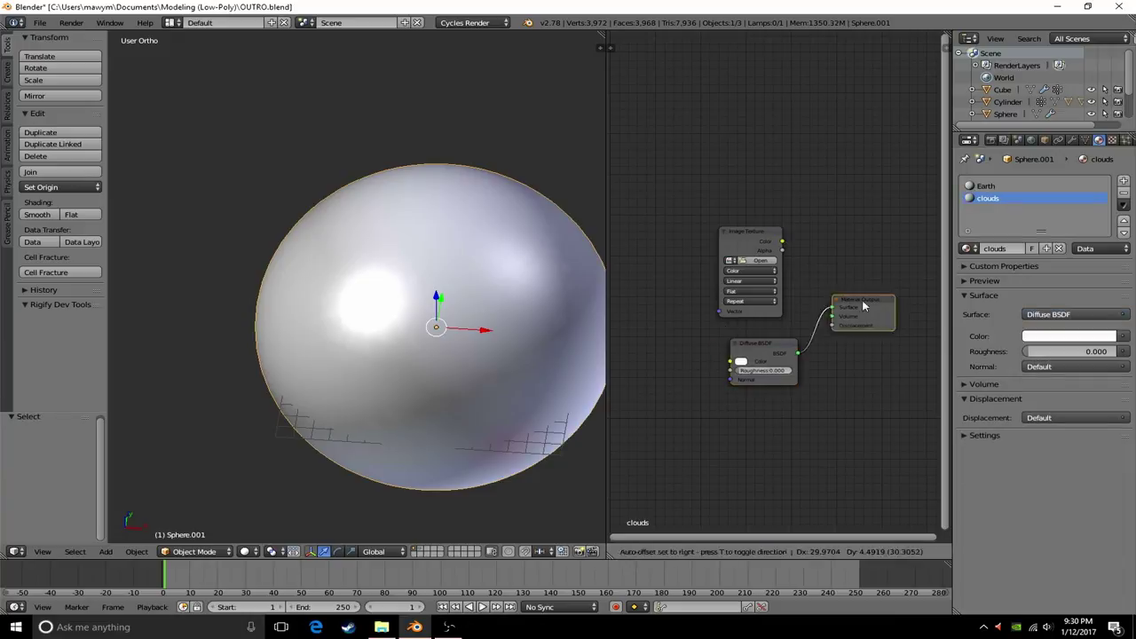
pyautogui.click(654, 293)
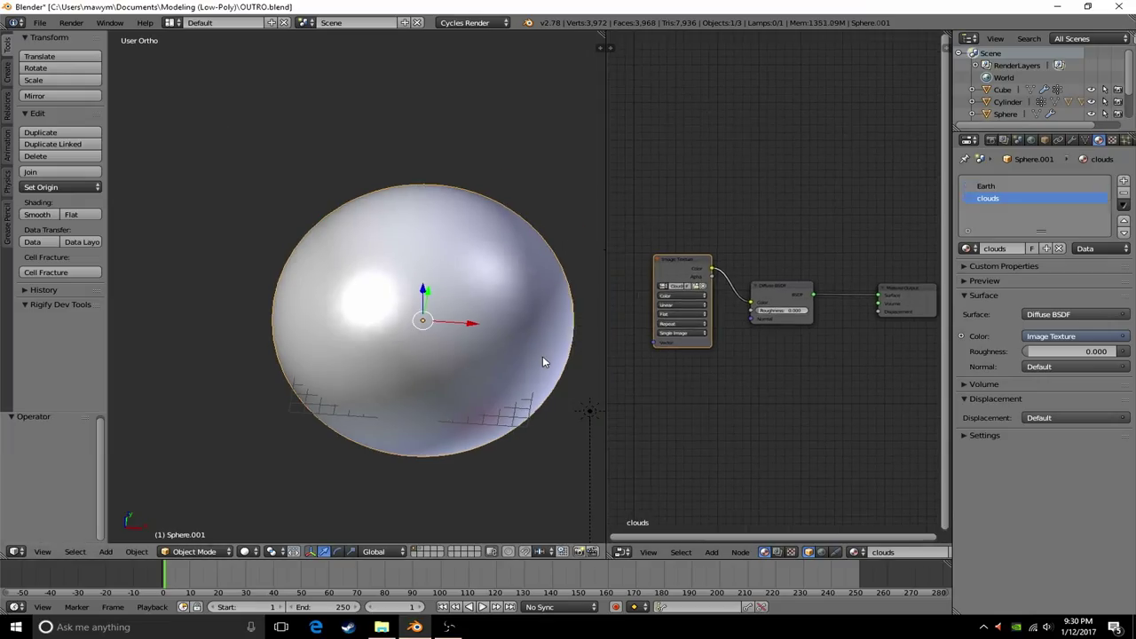
# - Duplicate the Earth sphere again at 1.005 scale and preview it rendered
pyautogui.hotkey('shift', 'z')
pyautogui.moveTo(639, 328); pyautogui.dragTo(634, 351)
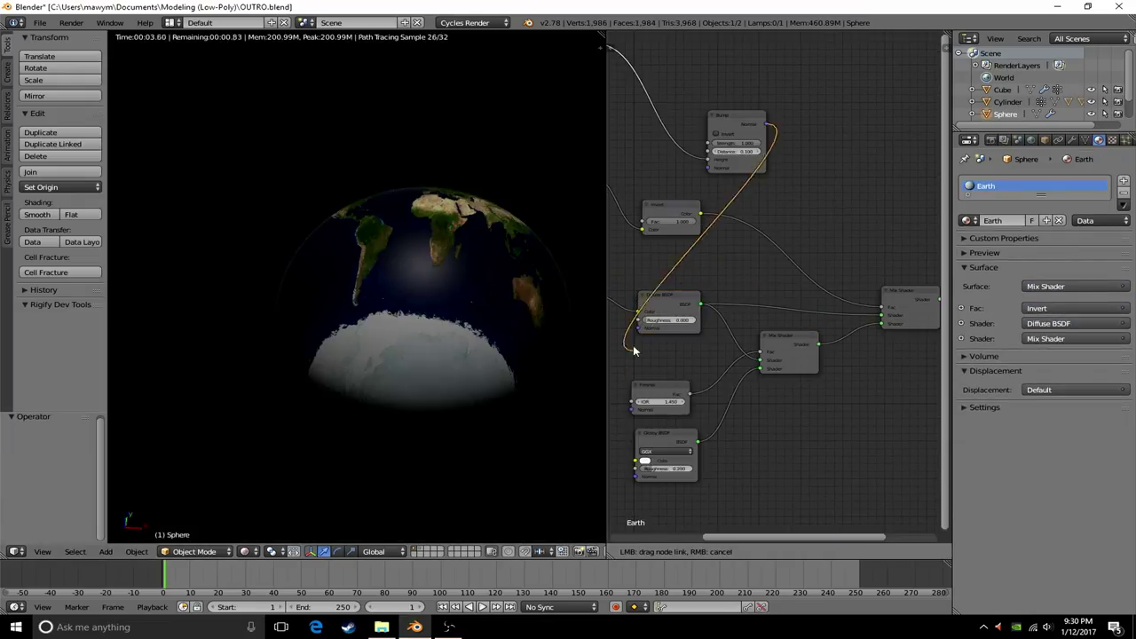
pyautogui.hotkey('shift', 'z')
pyautogui.hotkey('shift', 'd')
pyautogui.press('s')
pyautogui.click(465, 313)
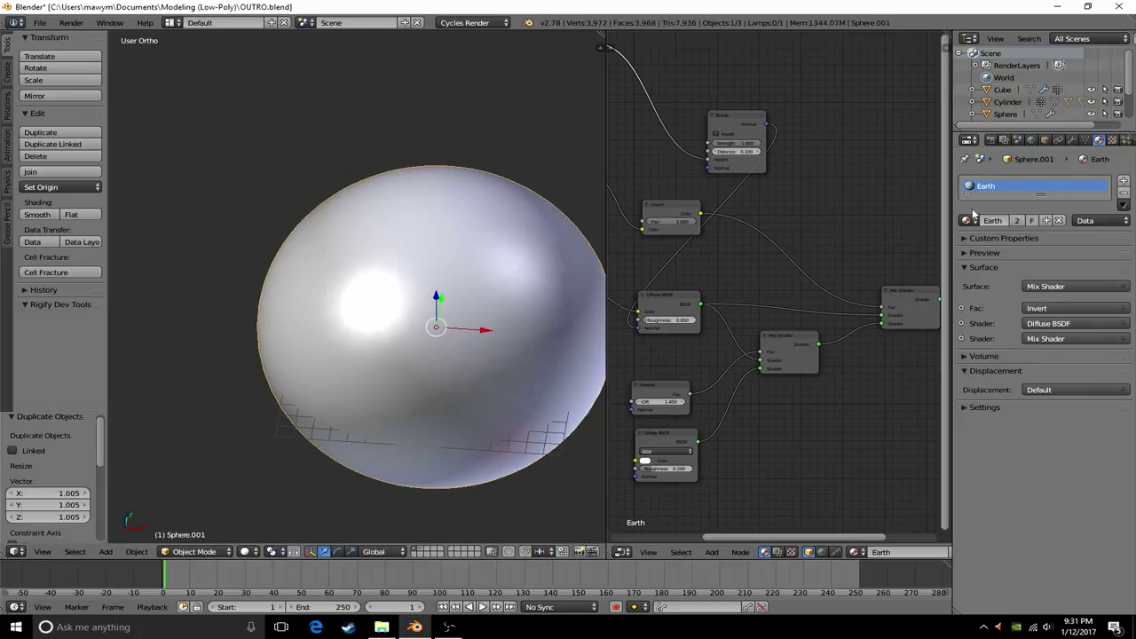
pyautogui.hotkey('shift', 'z')
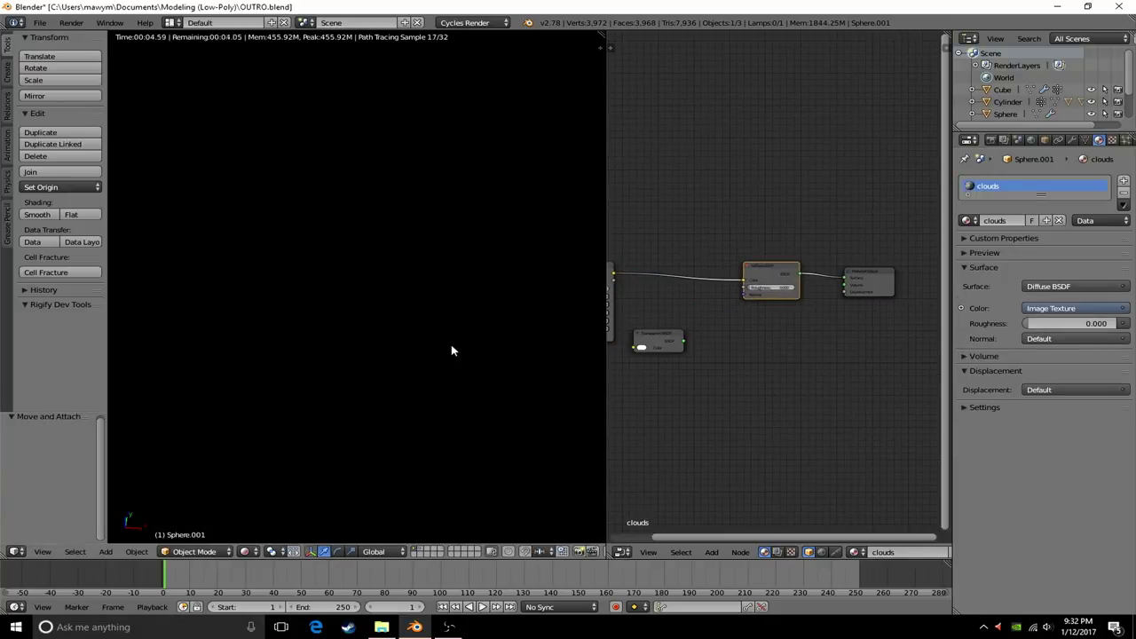
# - Add a Transparent shader and a Mix Shader that blends it with the Diffuse into the surface output
pyautogui.press('space')
pyautogui.write('trans')
pyautogui.press('Return')
pyautogui.click(845, 317)
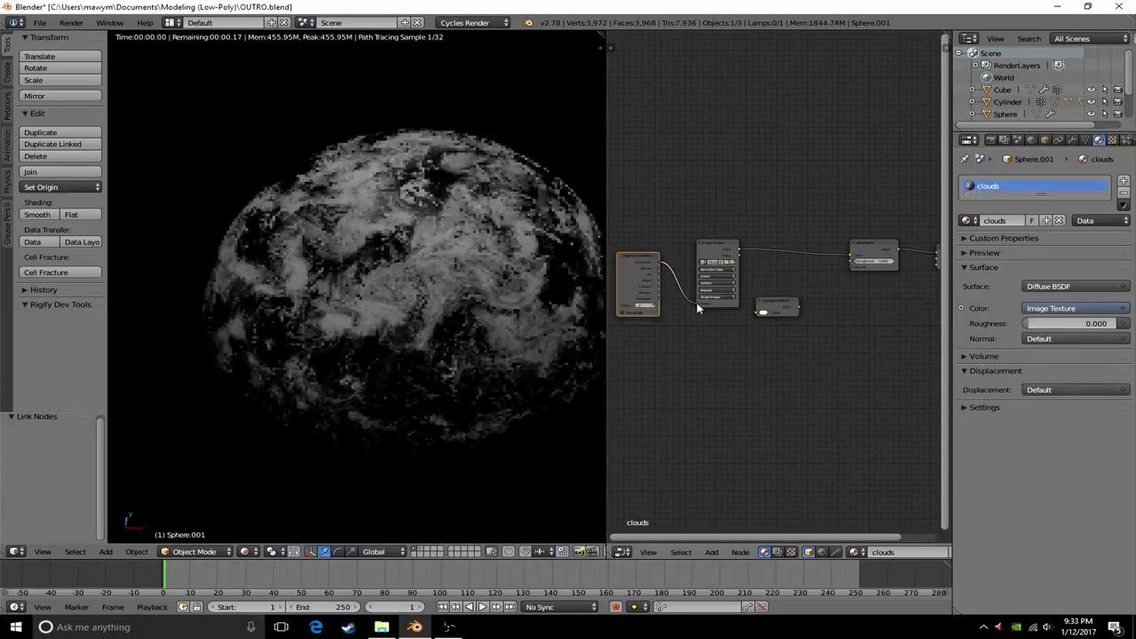
pyautogui.moveTo(714, 220); pyautogui.dragTo(728, 218)
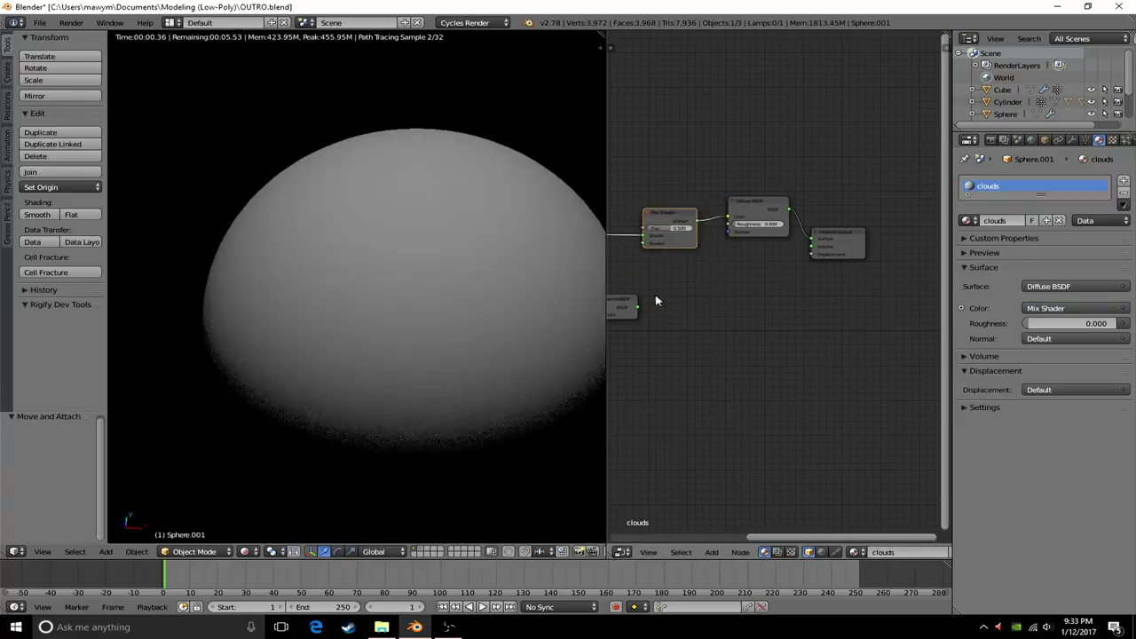
pyautogui.moveTo(657, 299); pyautogui.dragTo(704, 265)
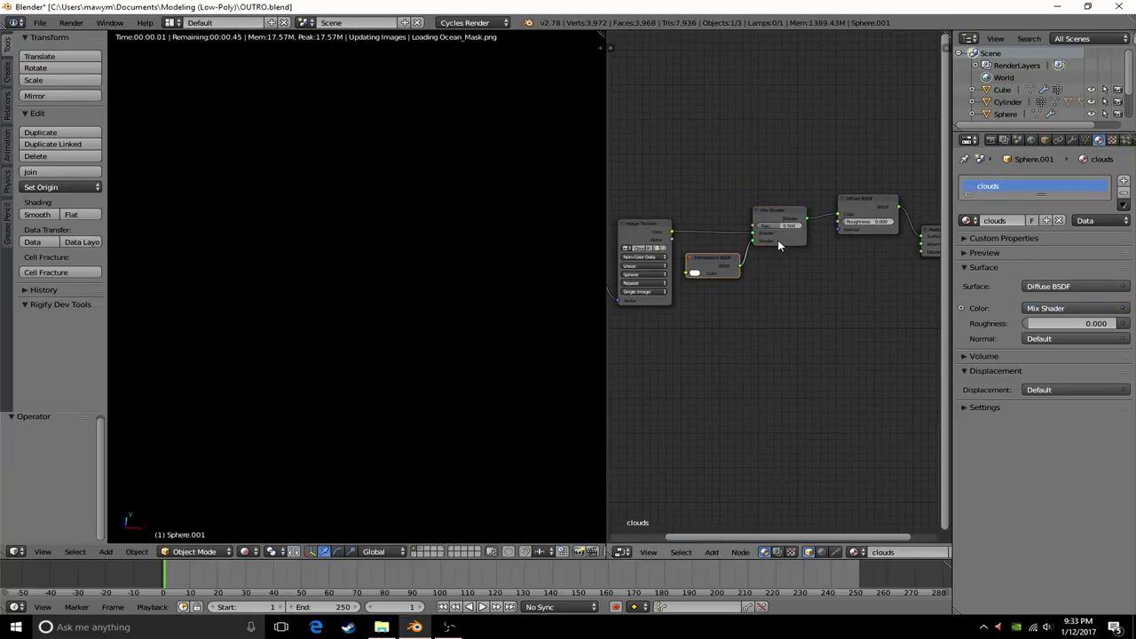
pyautogui.moveTo(778, 240)
pyautogui.mouseDown()
pyautogui.moveTo(827, 213)
pyautogui.moveTo(844, 254)
pyautogui.mouseUp()
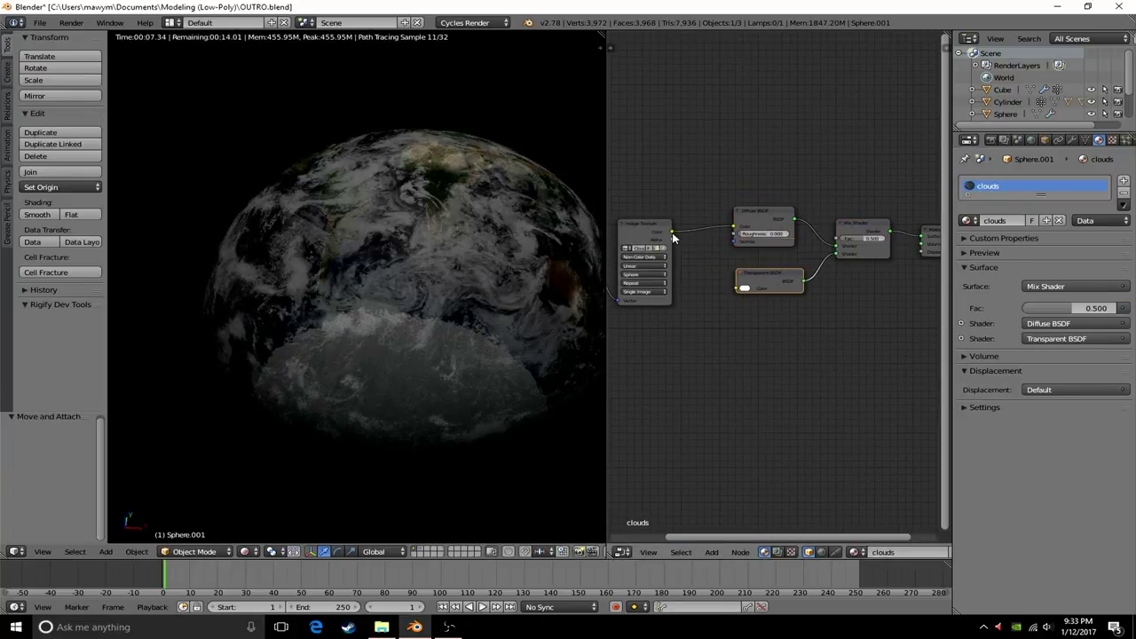
# - Reselect the cloud sphere and orbit the view around the globe
pyautogui.rightClick(502, 275)
pyautogui.rightClick(502, 276)
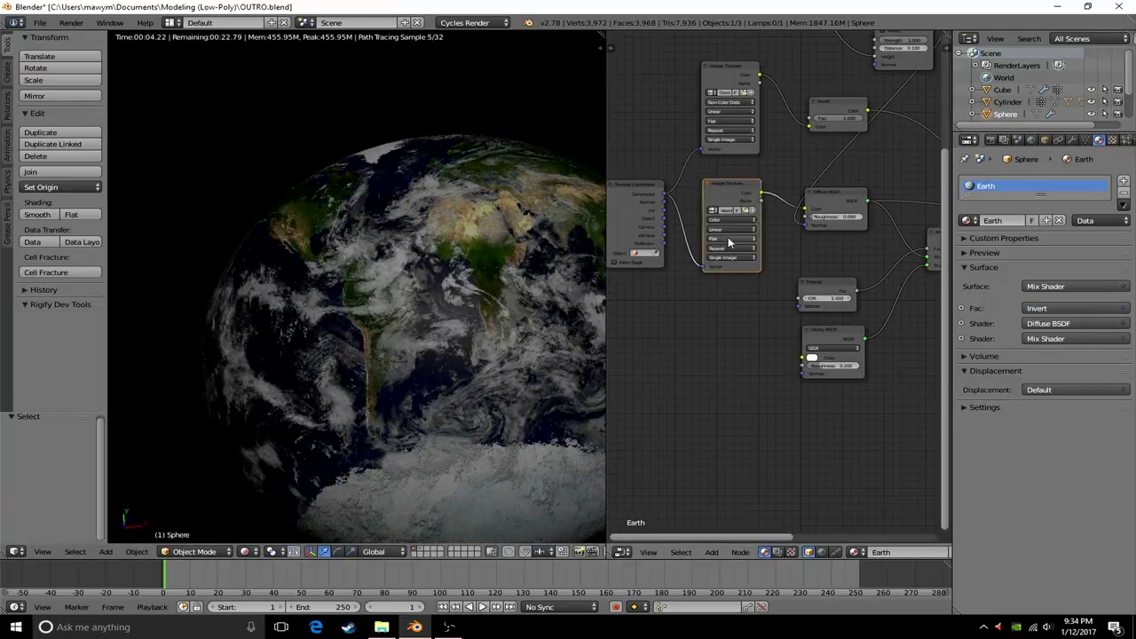
pyautogui.moveTo(503, 276); pyautogui.dragTo(487, 282, button='middle')
pyautogui.scroll(2, 488, 282)
pyautogui.moveTo(533, 313); pyautogui.dragTo(433, 313, button='middle')
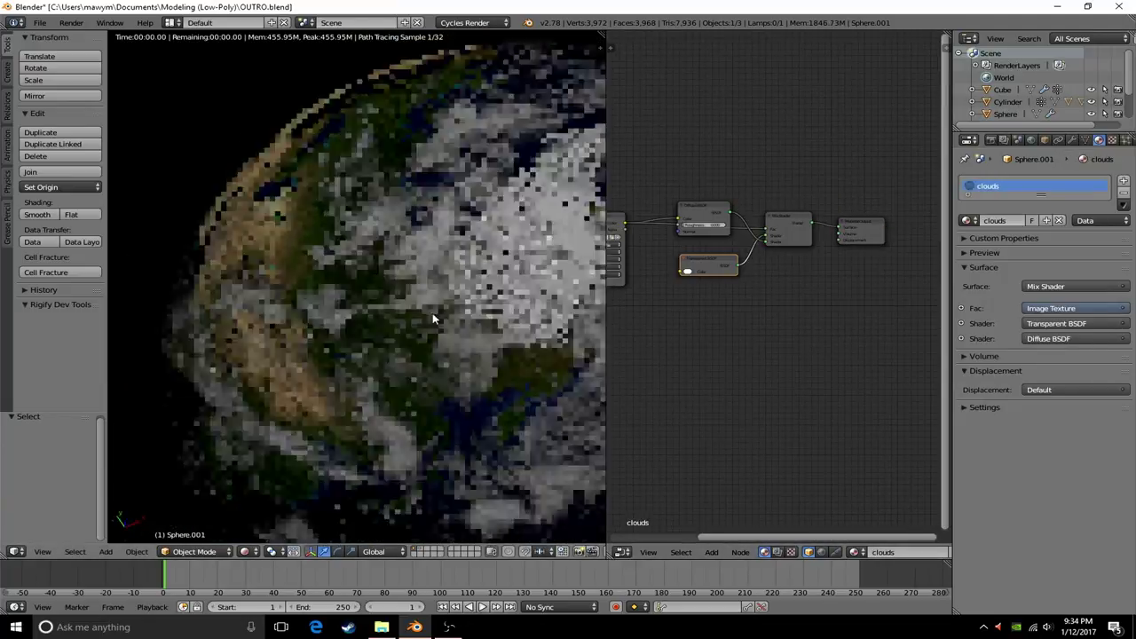
pyautogui.scroll(-4, 457, 328)
pyautogui.scroll(3, 452, 328)
# - Set the render frame rate to 60 fps and the resolution scale to 80%
pyautogui.click(992, 140)
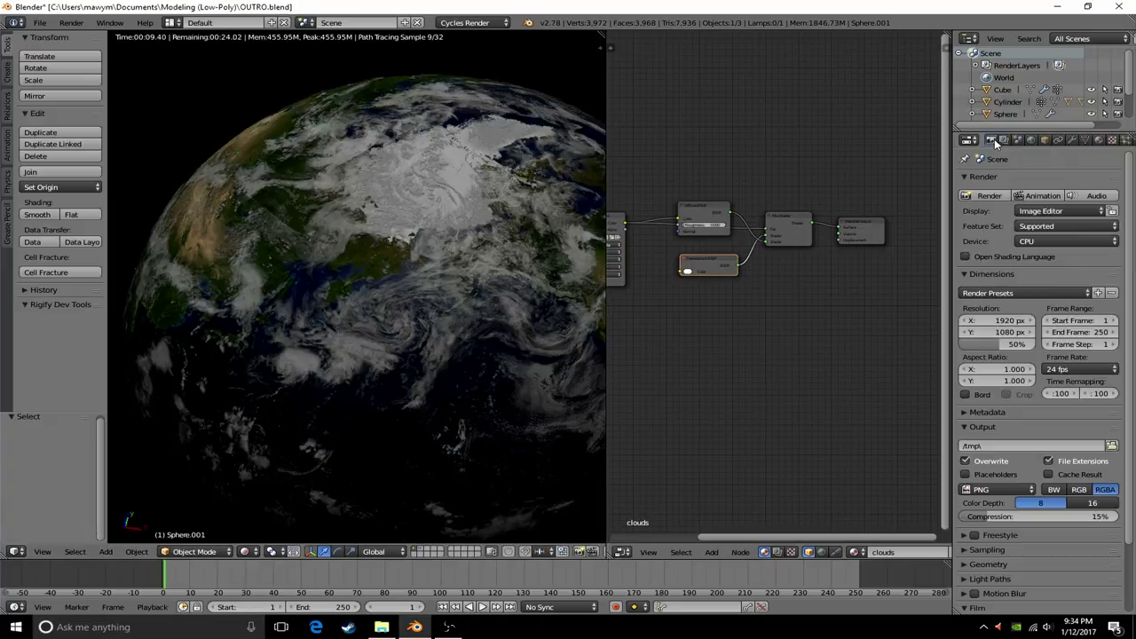
pyautogui.click(1058, 377)
pyautogui.click(1074, 444)
pyautogui.moveTo(613, 317); pyautogui.dragTo(672, 317, button='middle')
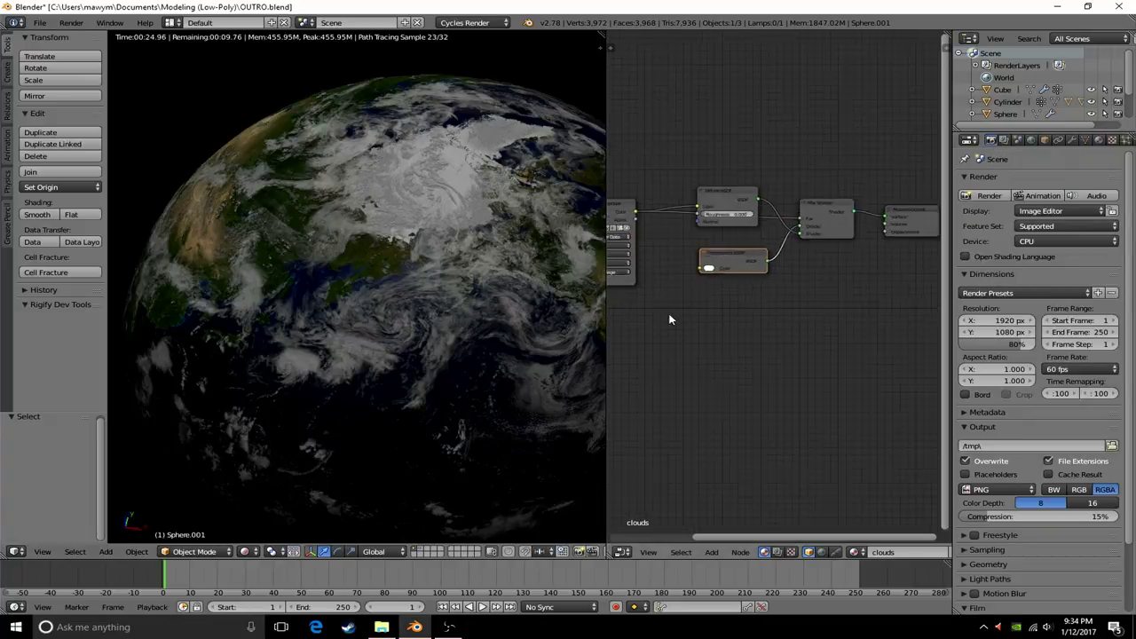
# - Add a Bump node fed by the cloud texture colour, driving Diffuse normal at strength 0.263
pyautogui.hotkey('shift', 'a')
pyautogui.write('bump')
pyautogui.press('Return')
pyautogui.click(817, 231)
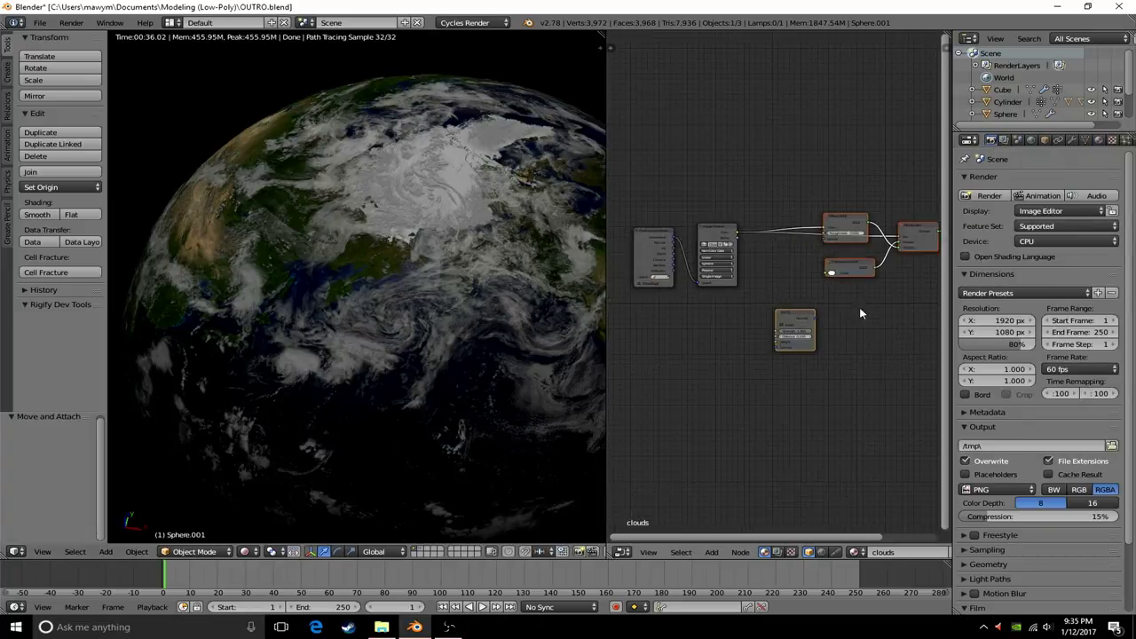
pyautogui.scroll(2, 781, 266)
pyautogui.moveTo(706, 189); pyautogui.dragTo(735, 266)
pyautogui.moveTo(860, 223); pyautogui.dragTo(867, 201)
pyautogui.scroll(3, 426, 325)
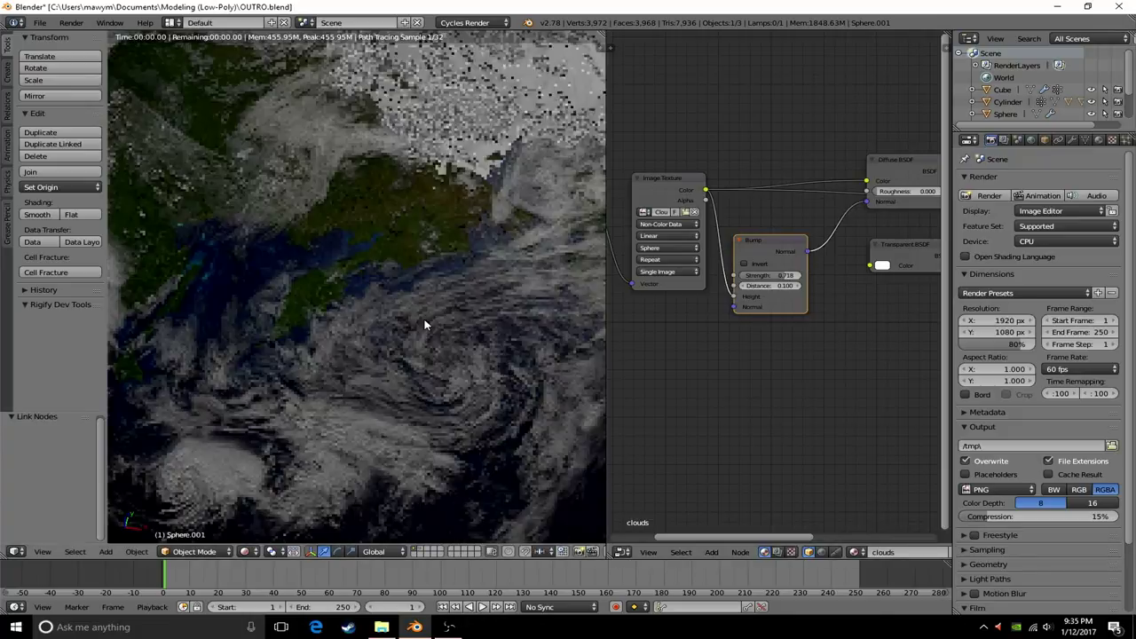
pyautogui.moveTo(772, 275); pyautogui.dragTo(753, 279)
pyautogui.click(752, 277)
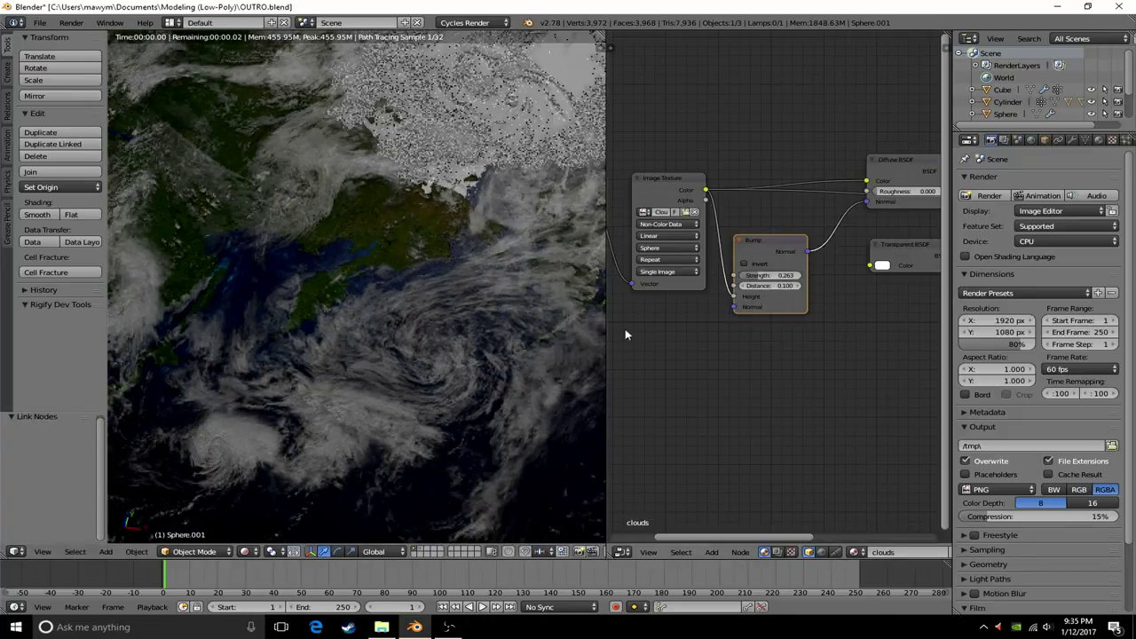
pyautogui.scroll(-3, 530, 307)
# - Set the clouds Image Texture's Extension to Repeat
pyautogui.moveTo(530, 307)
pyautogui.mouseDown(button='middle')
pyautogui.moveTo(456, 297)
pyautogui.moveTo(429, 240)
pyautogui.mouseUp(button='middle')
pyautogui.scroll(-2, 640, 260)
pyautogui.click(640, 260)
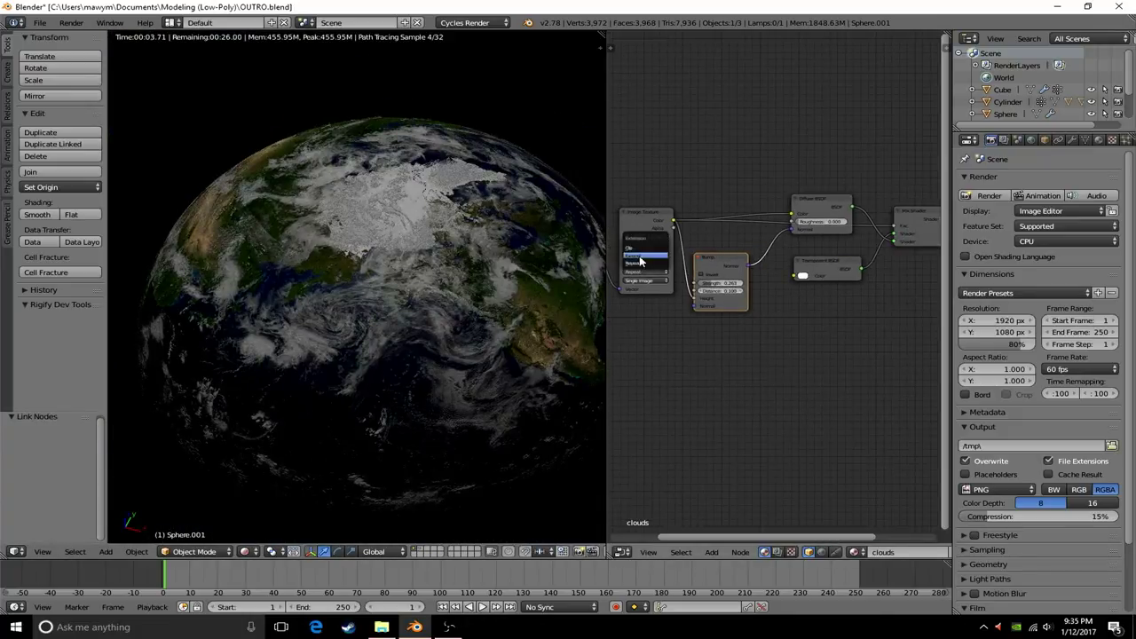
pyautogui.click(643, 289)
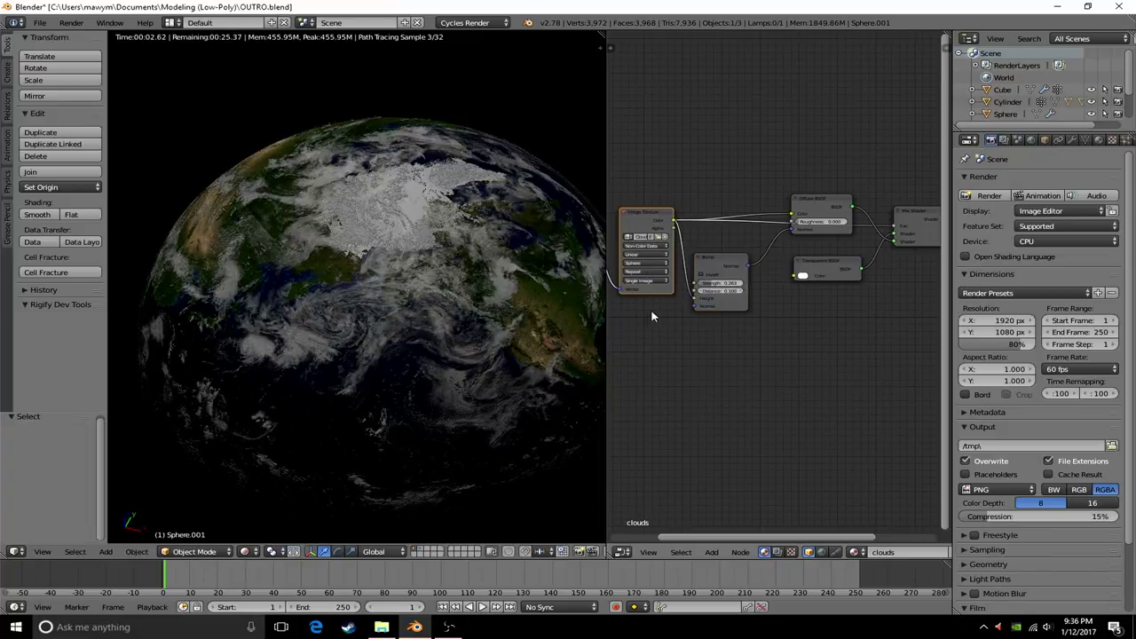
pyautogui.scroll(-1, 661, 342)
# - Switch to wireframe view and select the Earth sphere
pyautogui.press('z')
pyautogui.press('s')
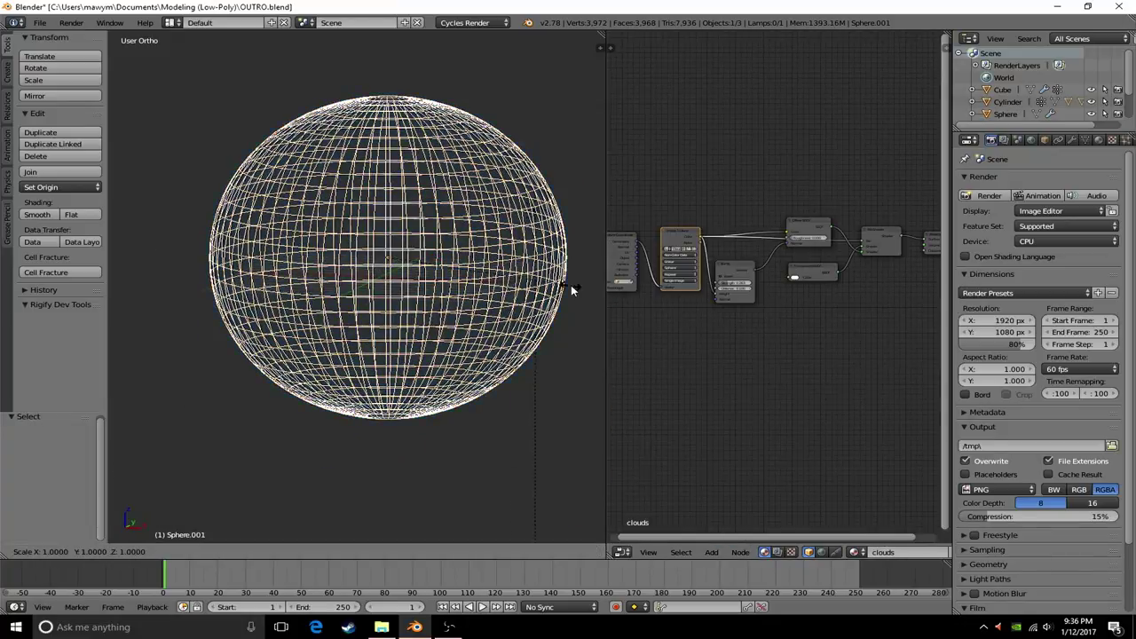
pyautogui.click(552, 282)
pyautogui.scroll(2, 552, 283)
pyautogui.hotkey('ctrl', 'a')
pyautogui.click(582, 320)
pyautogui.moveTo(550, 284); pyautogui.dragTo(508, 249, button='middle')
# - Duplicate the sphere in place and scale the copy up to 1.005
pyautogui.hotkey('shift', 'd')
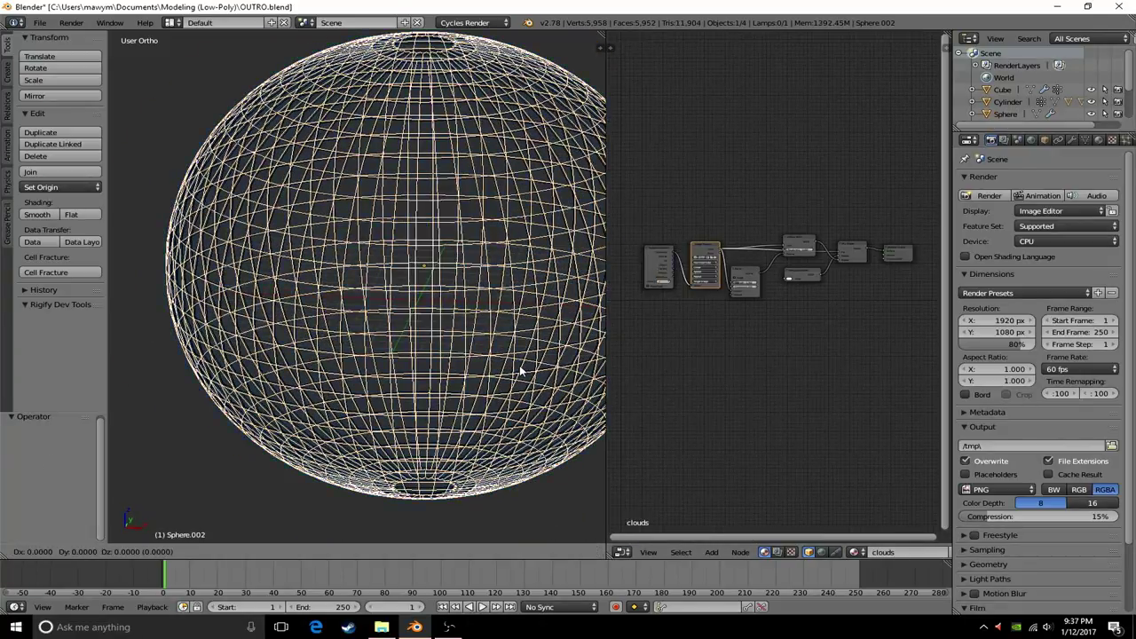
pyautogui.rightClick(520, 367)
pyautogui.press('s')
pyautogui.click(473, 329)
pyautogui.scroll(1, 473, 329)
pyautogui.scroll(-3, 473, 328)
# - Name the duplicate Atmo and give it a new material with Use Nodes enabled
pyautogui.click(1099, 139)
pyautogui.click(1003, 222)
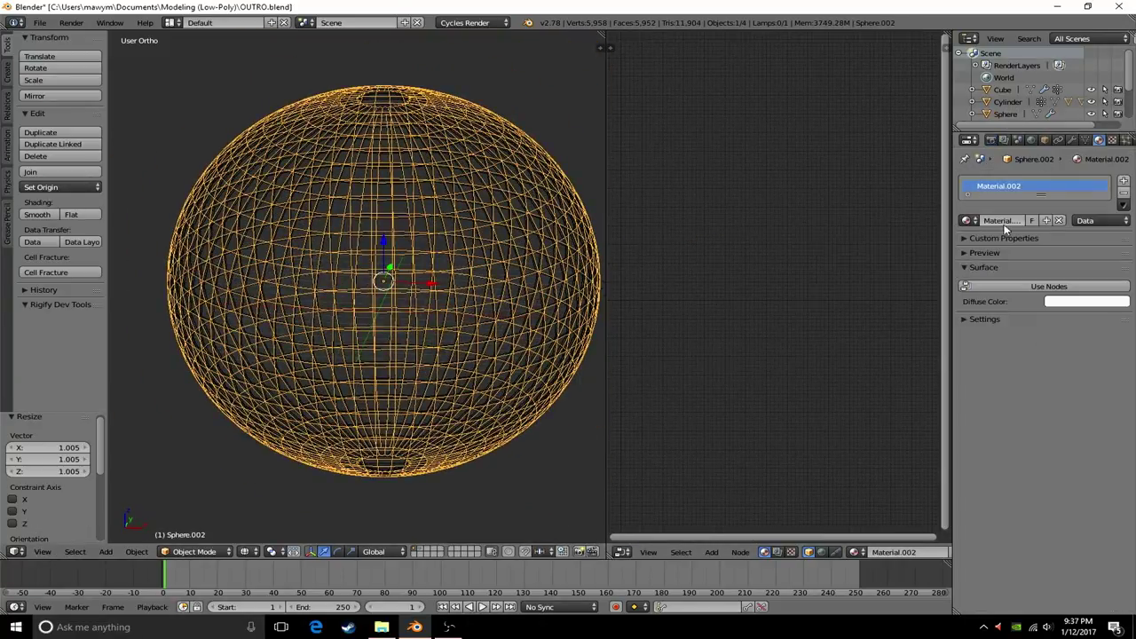
pyautogui.write('Atmo')
pyautogui.press('Return')
pyautogui.scroll(2, 593, 234)
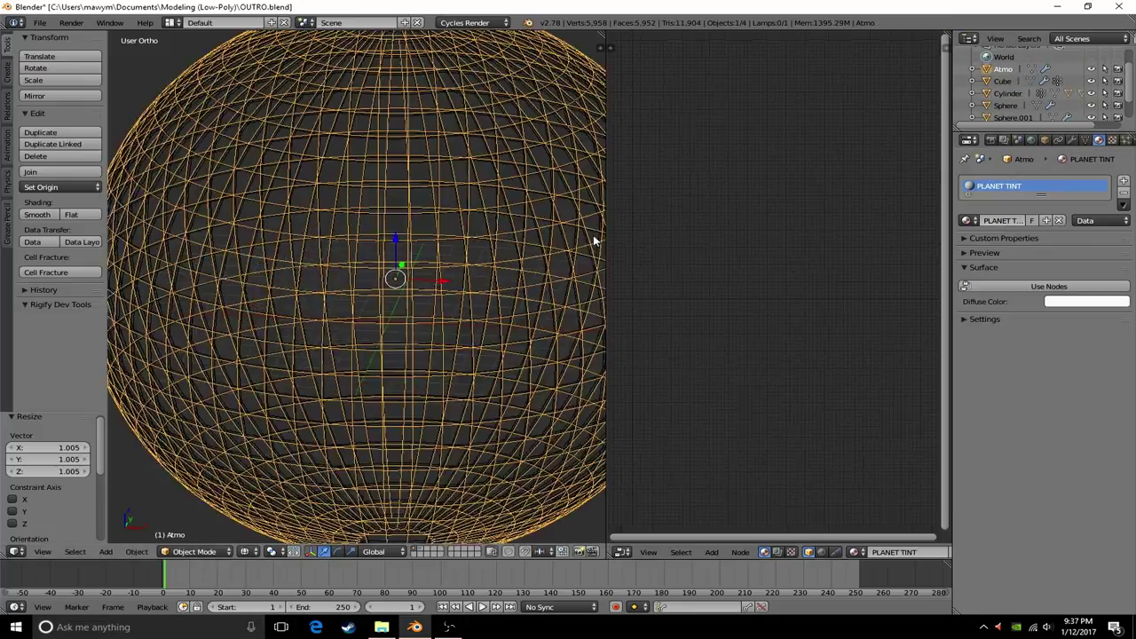
pyautogui.scroll(-1, 593, 234)
pyautogui.scroll(-1, 533, 366)
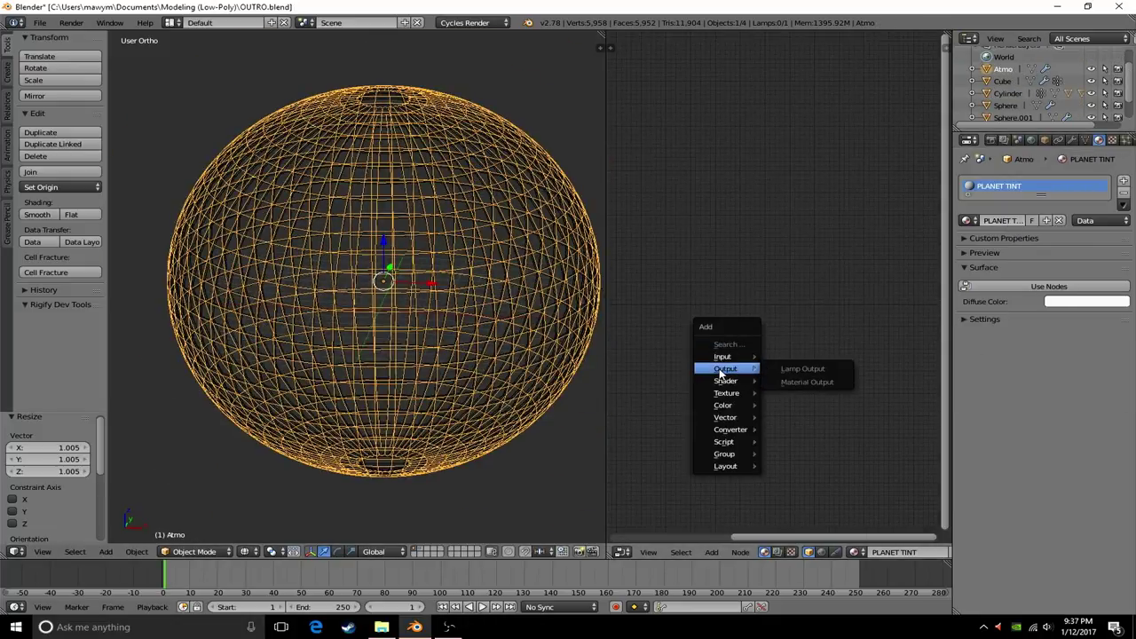
pyautogui.click(1059, 220)
pyautogui.click(1008, 221)
# - Add Transparent BSDF, Layer Weight and a Mix Shader, with Layer Weight driving the mix factor
pyautogui.press('Home')
pyautogui.press('space')
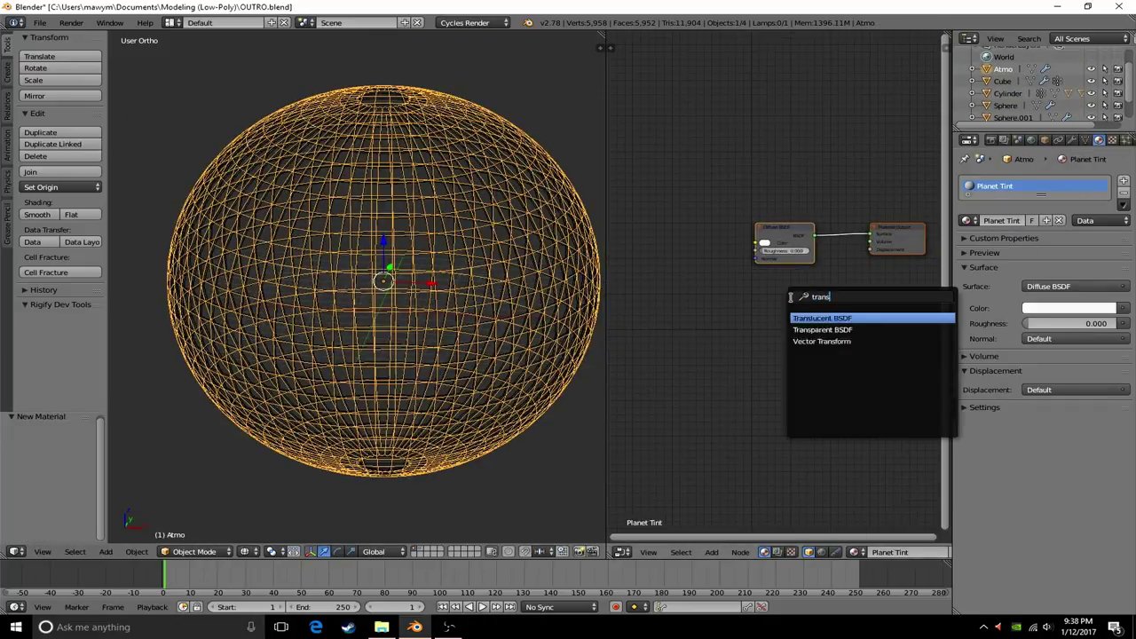
pyautogui.write('transparent')
pyautogui.press('Return')
pyautogui.click(751, 479)
pyautogui.click(750, 158)
pyautogui.press('space')
pyautogui.write('mix')
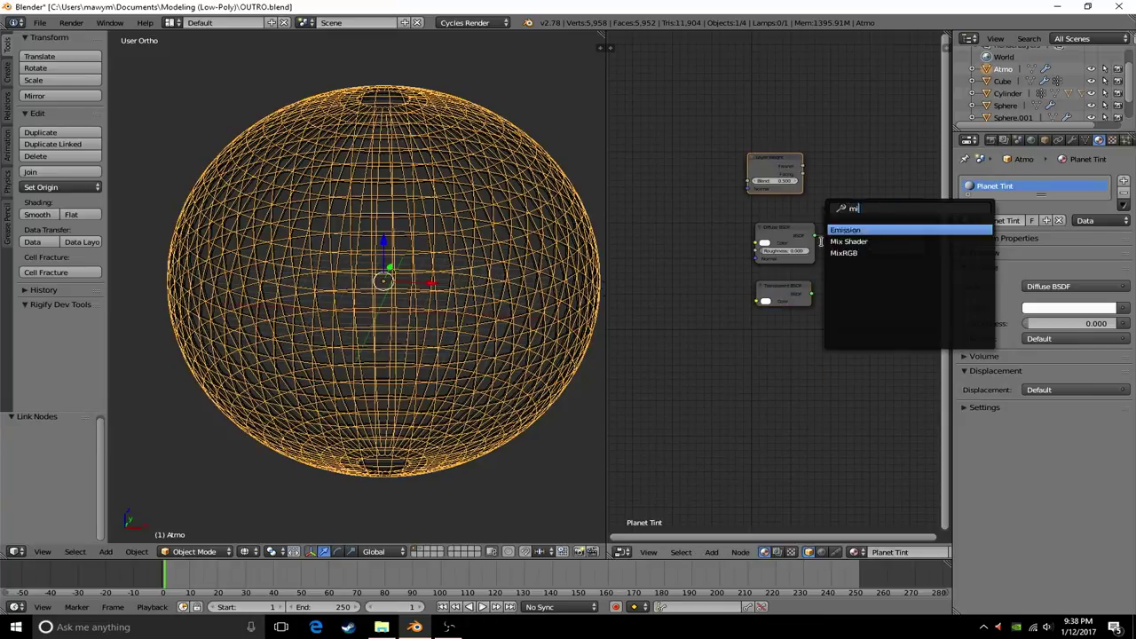
pyautogui.press('Return')
pyautogui.click(848, 226)
pyautogui.moveTo(803, 174); pyautogui.dragTo(812, 195)
pyautogui.click(815, 298)
# - Feed Transparent and Diffuse into the Mix Shader and make the Diffuse colour blue
pyautogui.hotkey('shift', 'z')
pyautogui.click(764, 242)
pyautogui.click(781, 169)
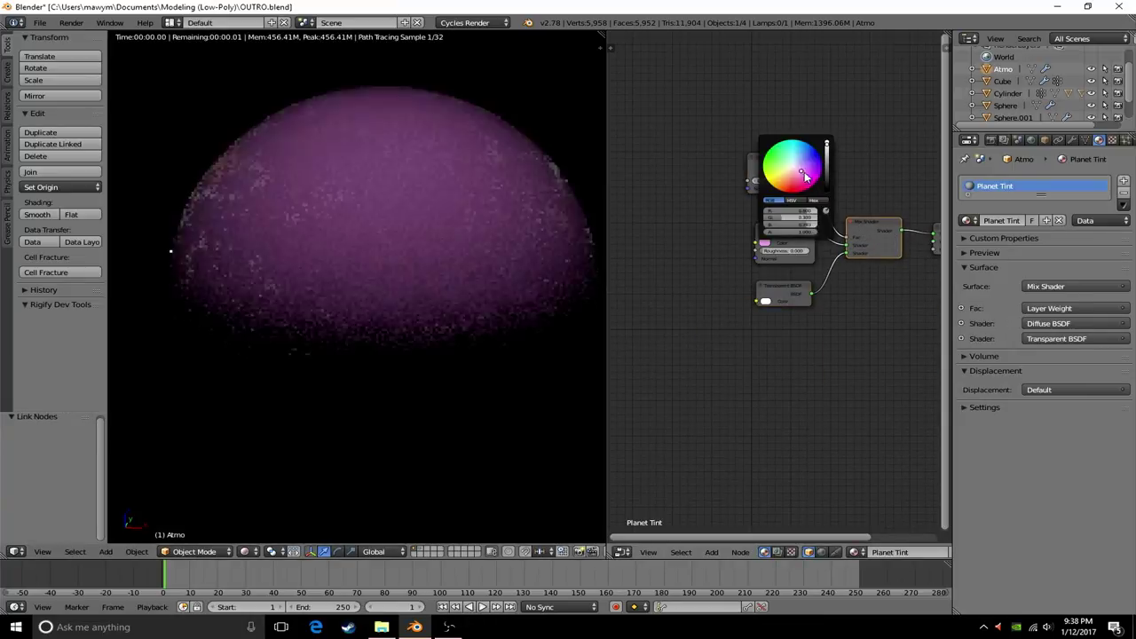
pyautogui.moveTo(811, 294); pyautogui.dragTo(845, 255)
pyautogui.click(765, 243)
pyautogui.click(807, 165)
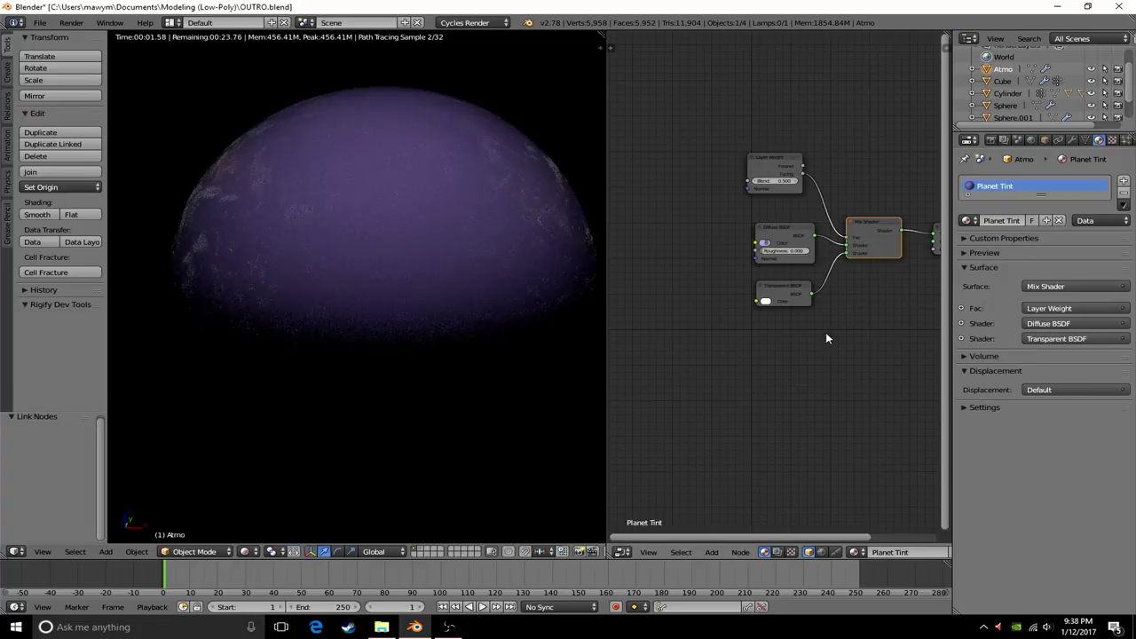
pyautogui.moveTo(811, 294); pyautogui.dragTo(846, 245)
pyautogui.moveTo(839, 310); pyautogui.dragTo(731, 322, button='middle')
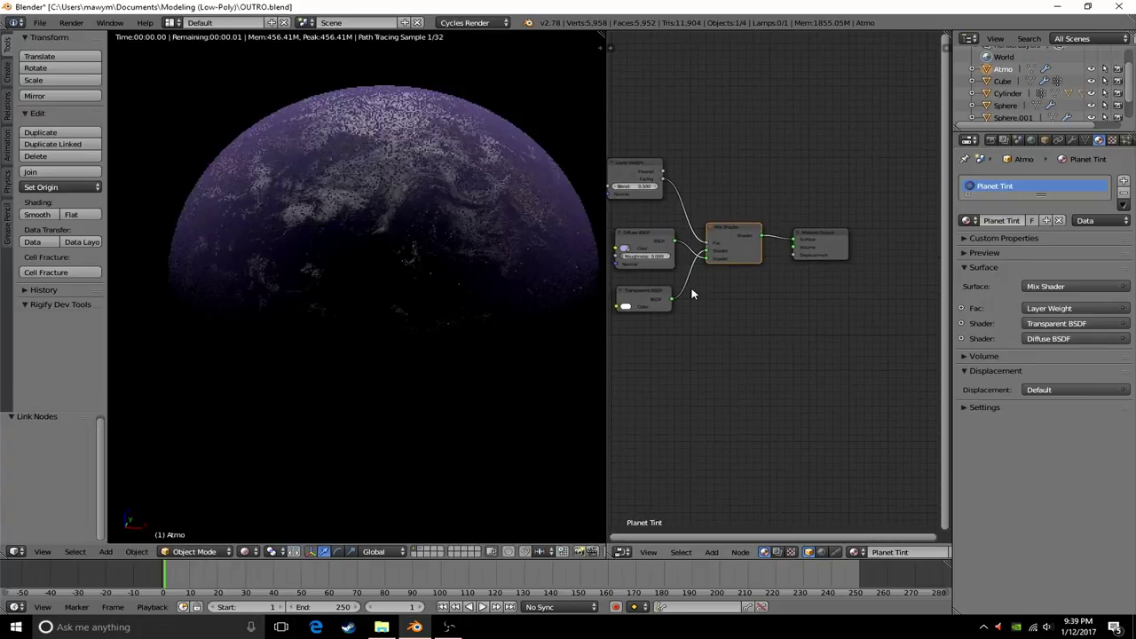
pyautogui.click(626, 248)
pyautogui.click(647, 178)
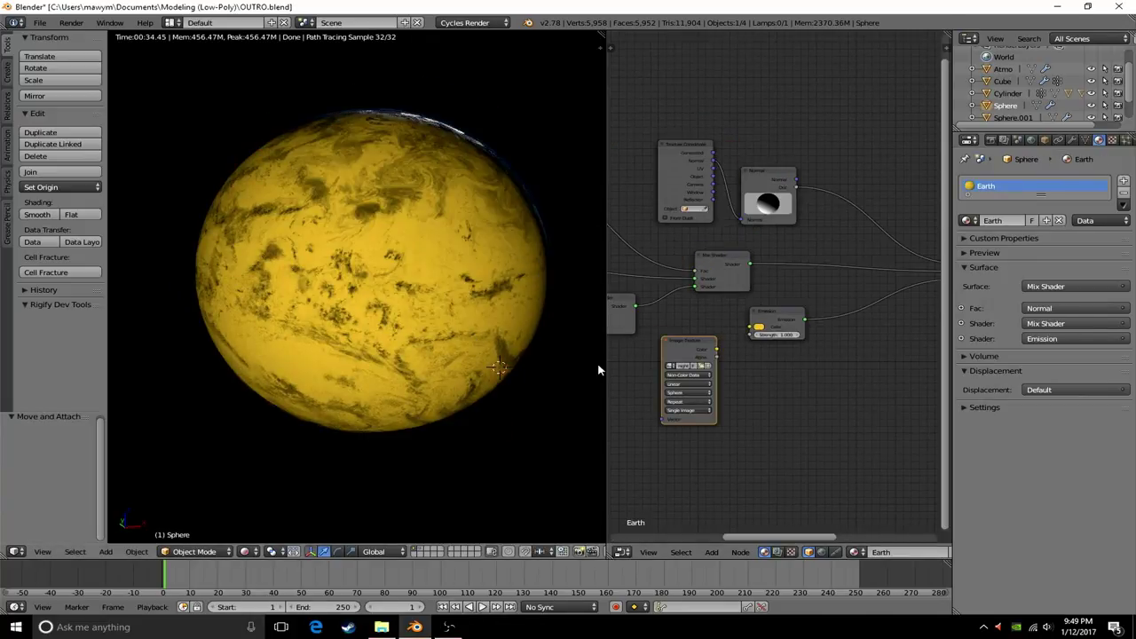
# - Feed the night-lights texture colour into Emission and darken the emission colour
pyautogui.scroll(-3, 711, 373)
pyautogui.scroll(3, 727, 390)
pyautogui.moveTo(737, 351); pyautogui.dragTo(772, 329)
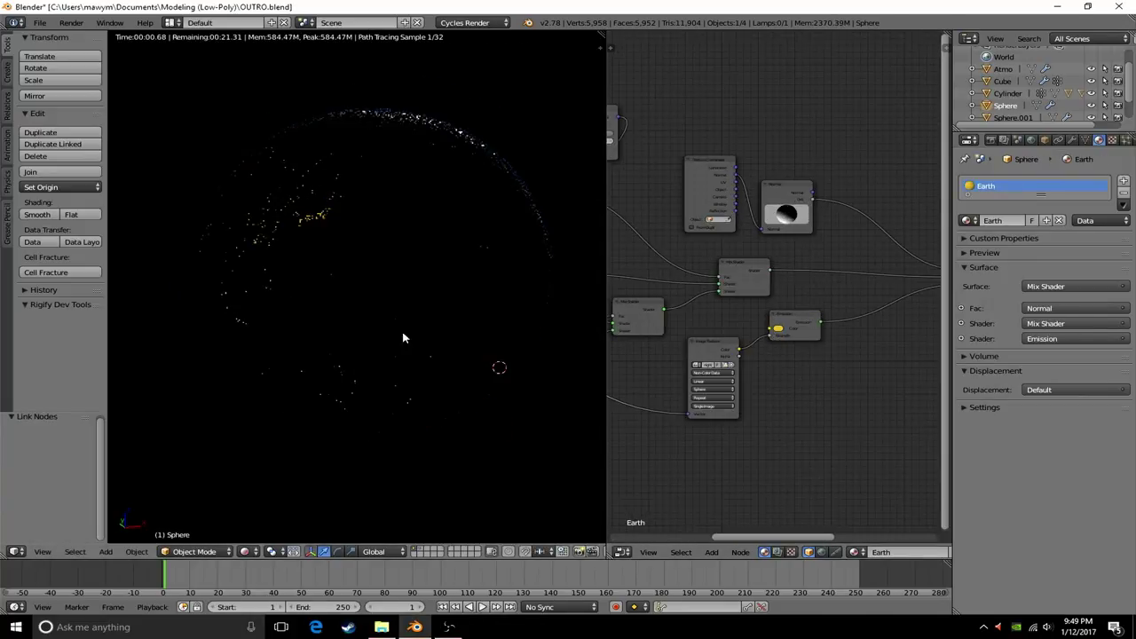
pyautogui.moveTo(839, 257); pyautogui.dragTo(818, 323)
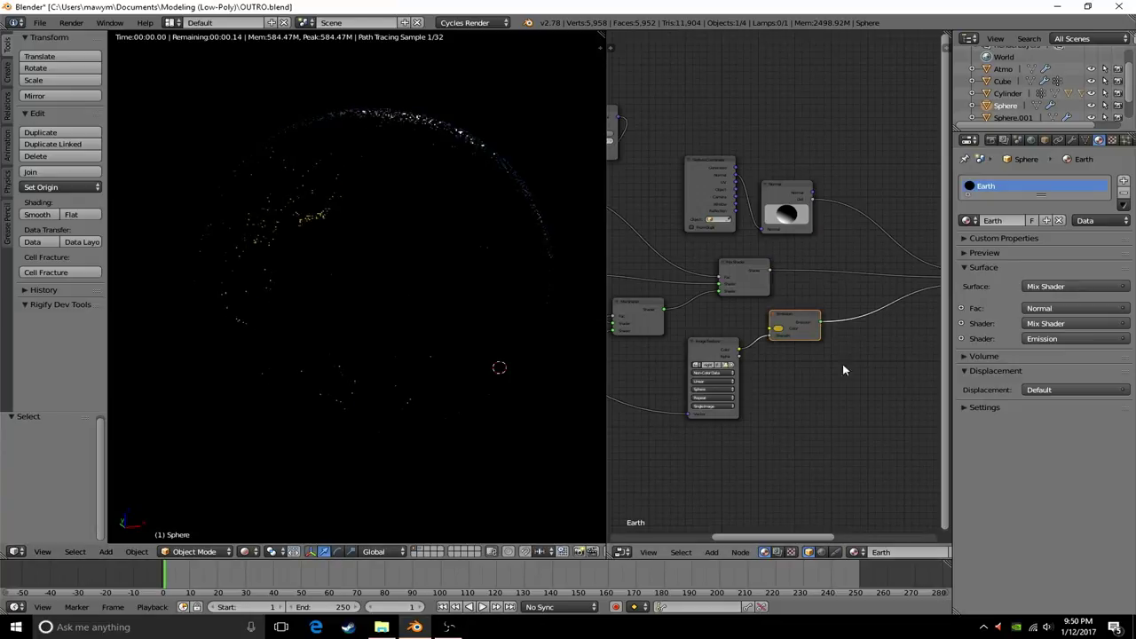
pyautogui.scroll(-2, 837, 399)
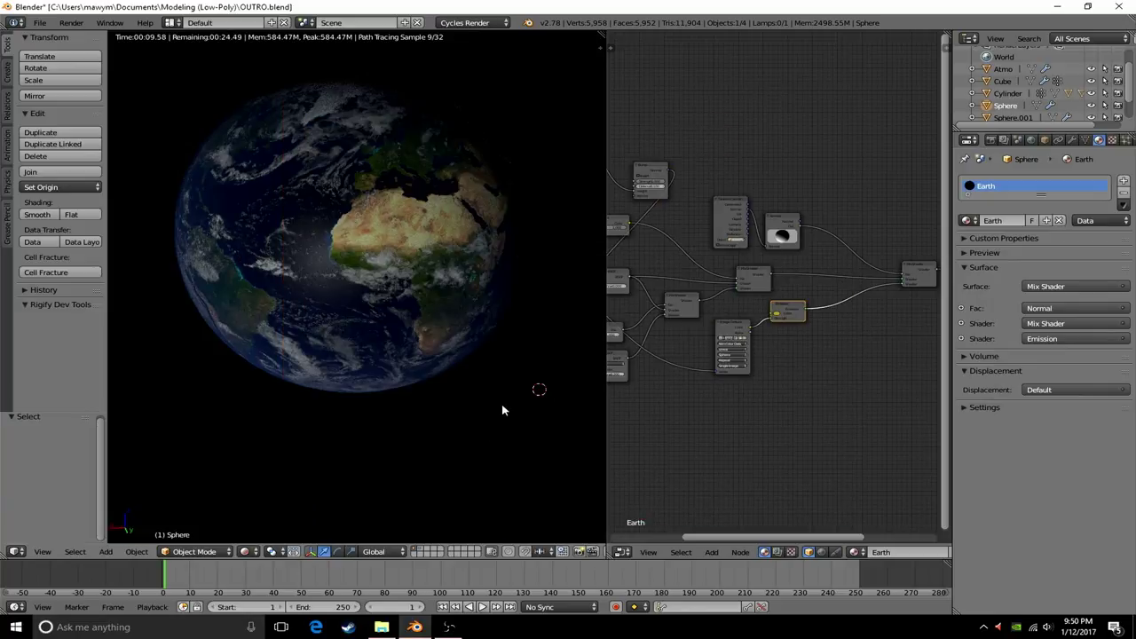
# - Orbit the rendered globe to check night lights and the day side, then show World settings
pyautogui.moveTo(502, 410)
pyautogui.mouseDown(button='middle')
pyautogui.moveTo(482, 373)
pyautogui.moveTo(458, 370)
pyautogui.mouseUp(button='middle')
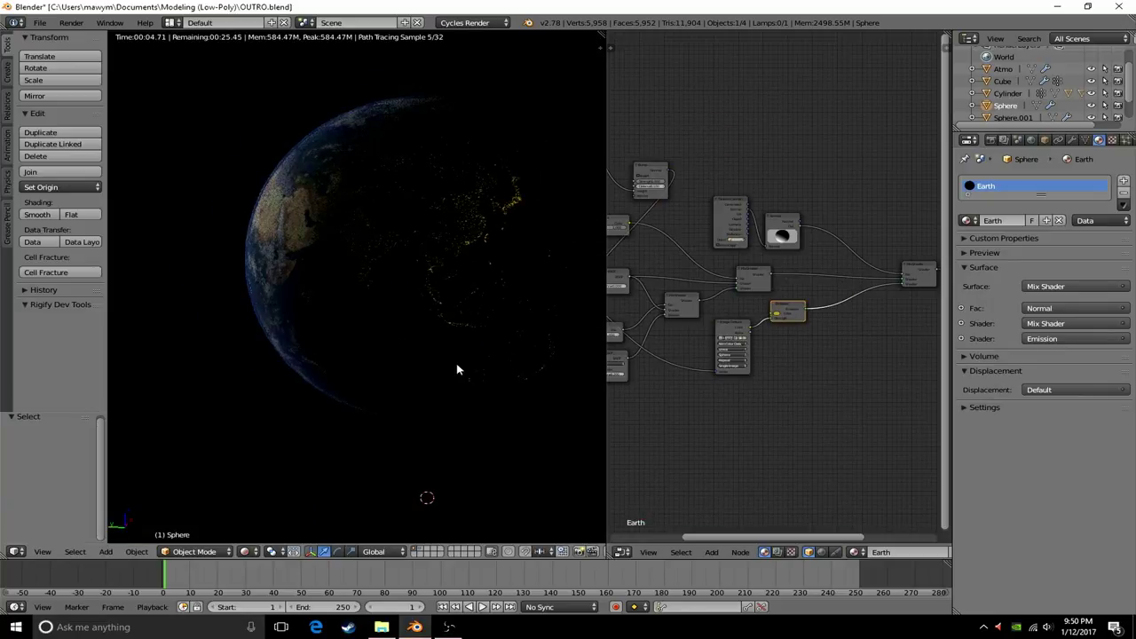
pyautogui.click(991, 139)
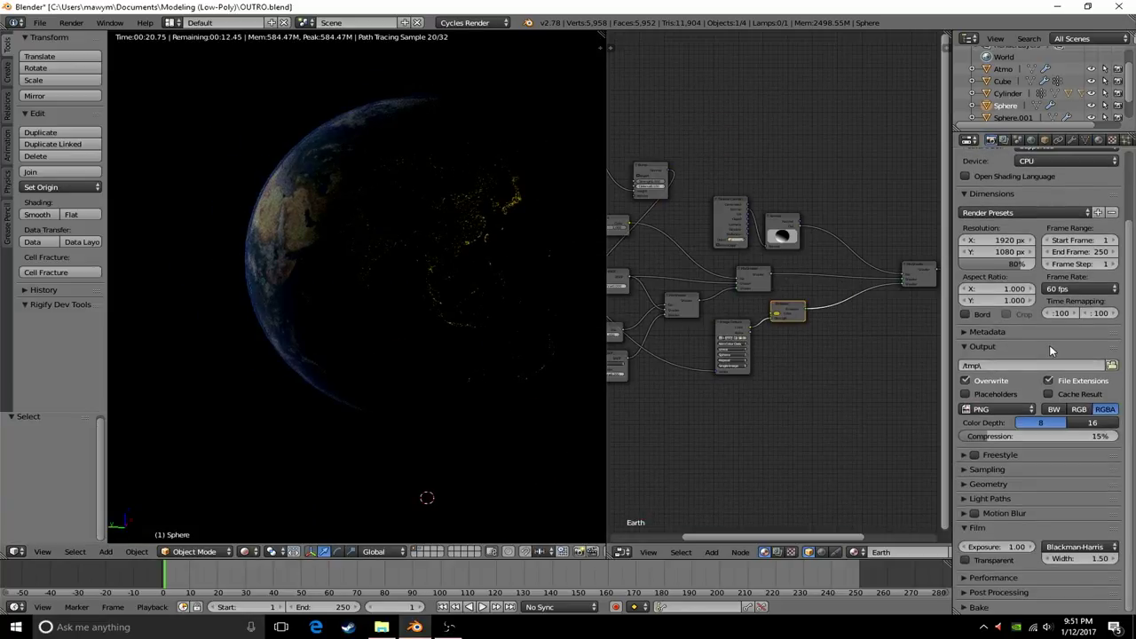
pyautogui.moveTo(355, 364); pyautogui.dragTo(426, 352, button='middle')
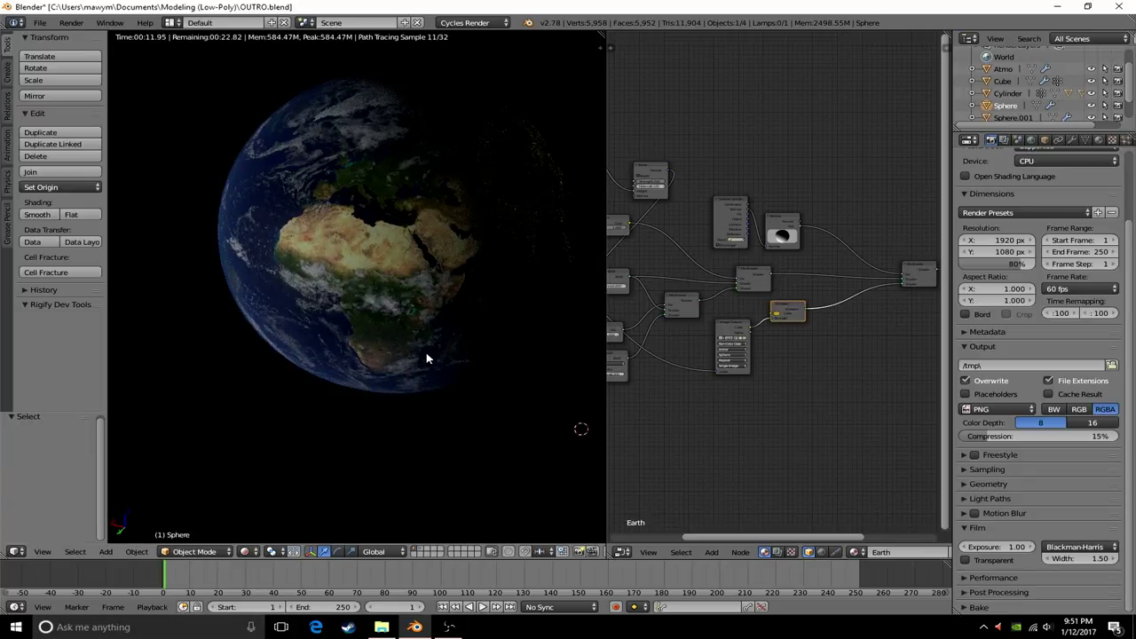
pyautogui.scroll(-2, 444, 347)
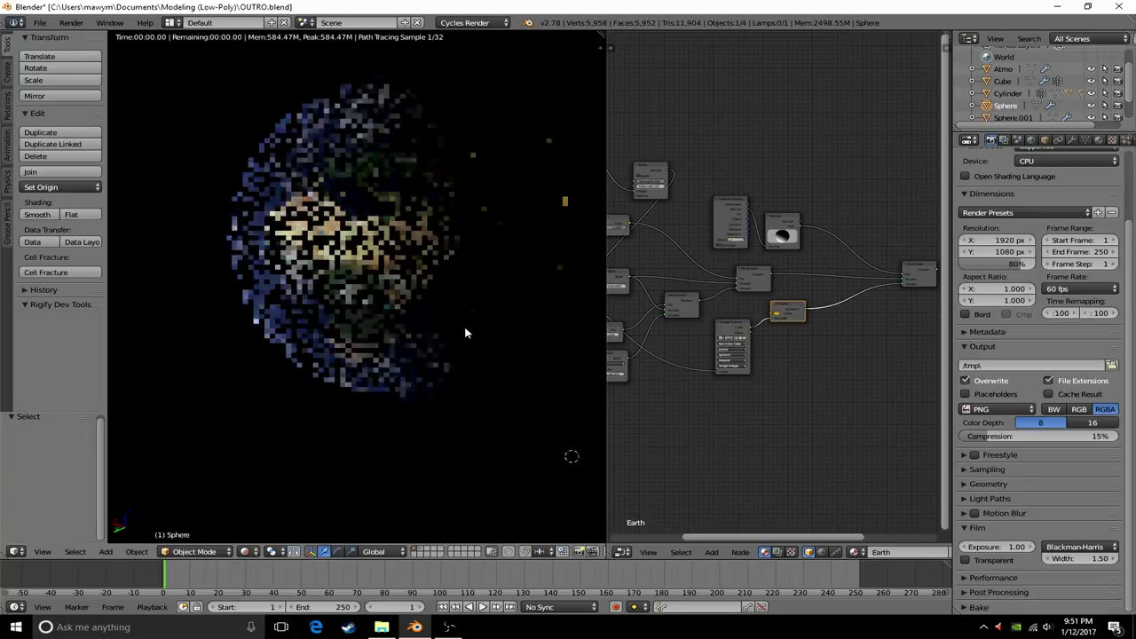
pyautogui.scroll(-4, 444, 390)
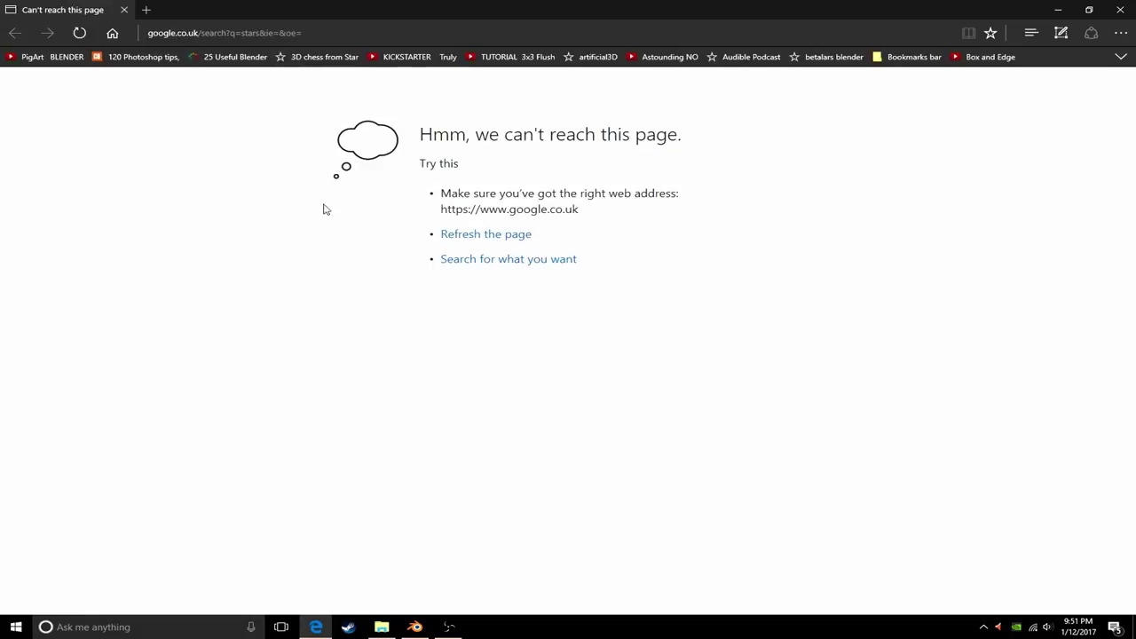
pyautogui.scroll(-1, 520, 336)
pyautogui.scroll(-2, 519, 335)
pyautogui.scroll(-2, 519, 336)
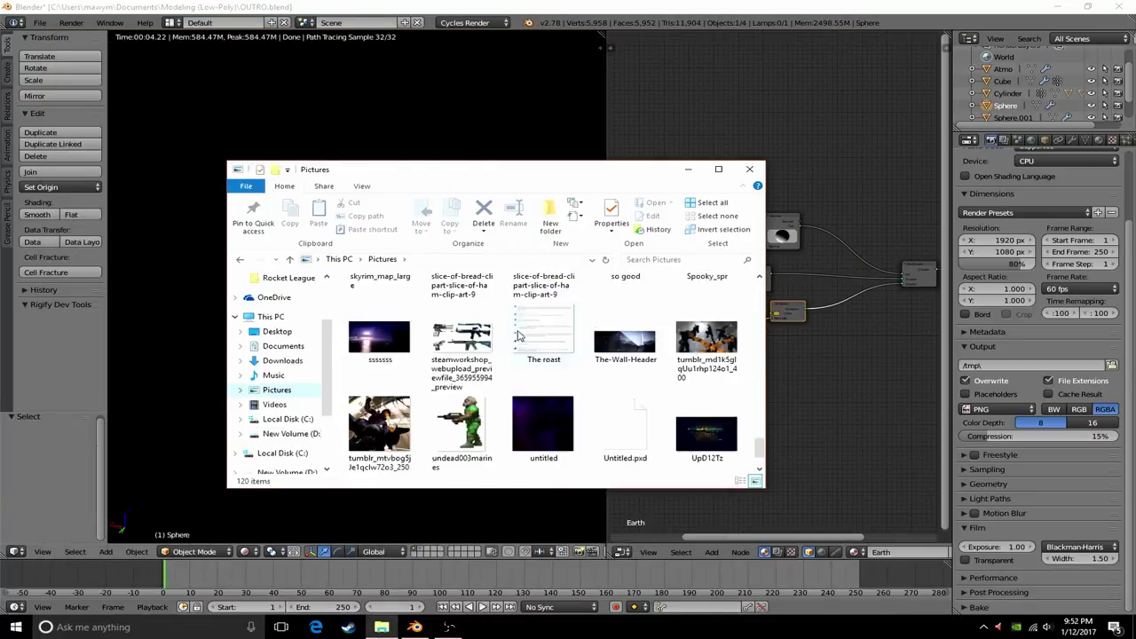
pyautogui.moveTo(444, 169); pyautogui.dragTo(555, 115)
pyautogui.click(668, 321)
pyautogui.click(1033, 143)
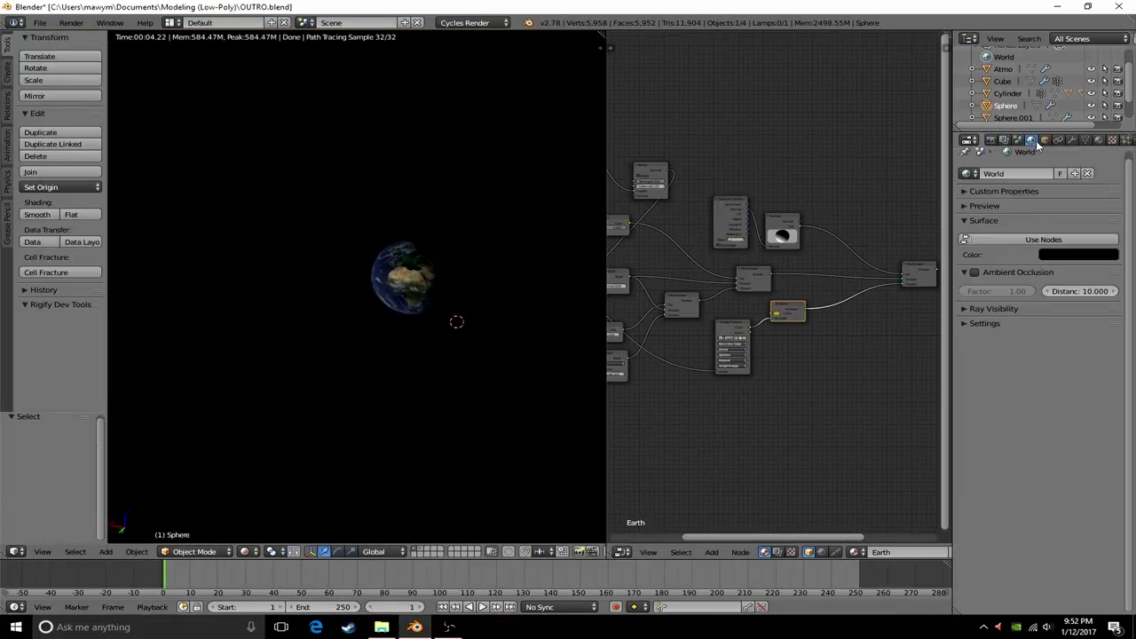
# - Enable world nodes, load untitled.png as an image texture and set projection to Tube
pyautogui.click(1052, 241)
pyautogui.click(790, 553)
pyautogui.moveTo(605, 520); pyautogui.dragTo(550, 520)
pyautogui.click(759, 552)
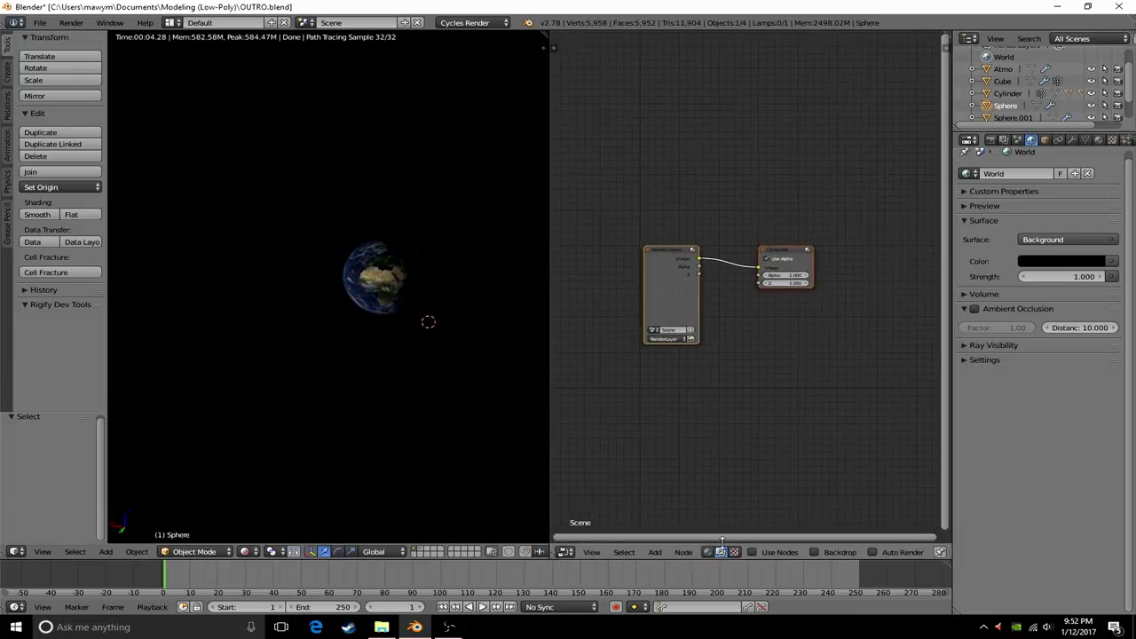
pyautogui.hotkey('shift', 'a')
pyautogui.click(799, 386)
pyautogui.click(594, 293)
pyautogui.click(39, 349)
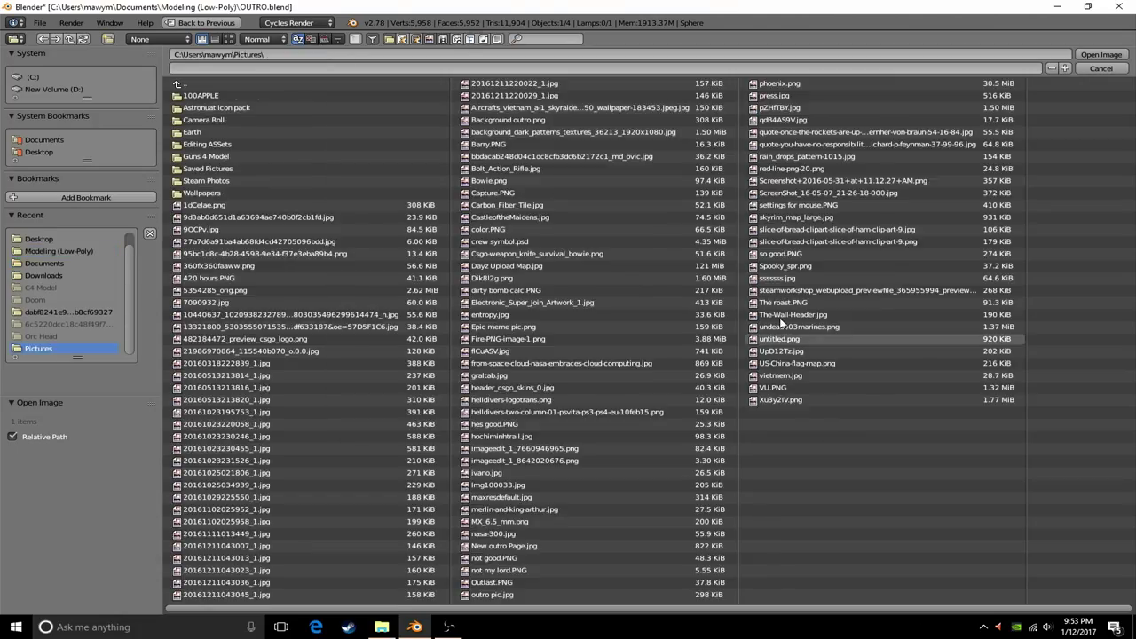
pyautogui.doubleClick(837, 322)
pyautogui.click(602, 325)
pyautogui.click(590, 280)
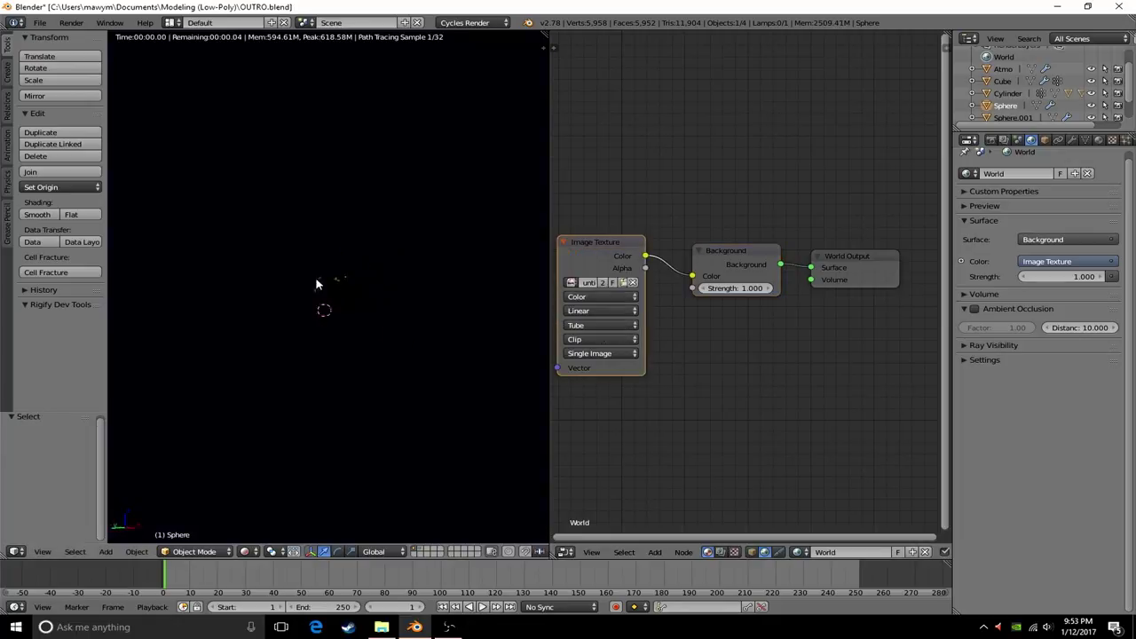
# - Replace the Background node and set the texture to Repeat, placing Background before World Output
pyautogui.click(737, 250)
pyautogui.hotkey('ctrl', 'x')
pyautogui.hotkey('ctrl', 'f')
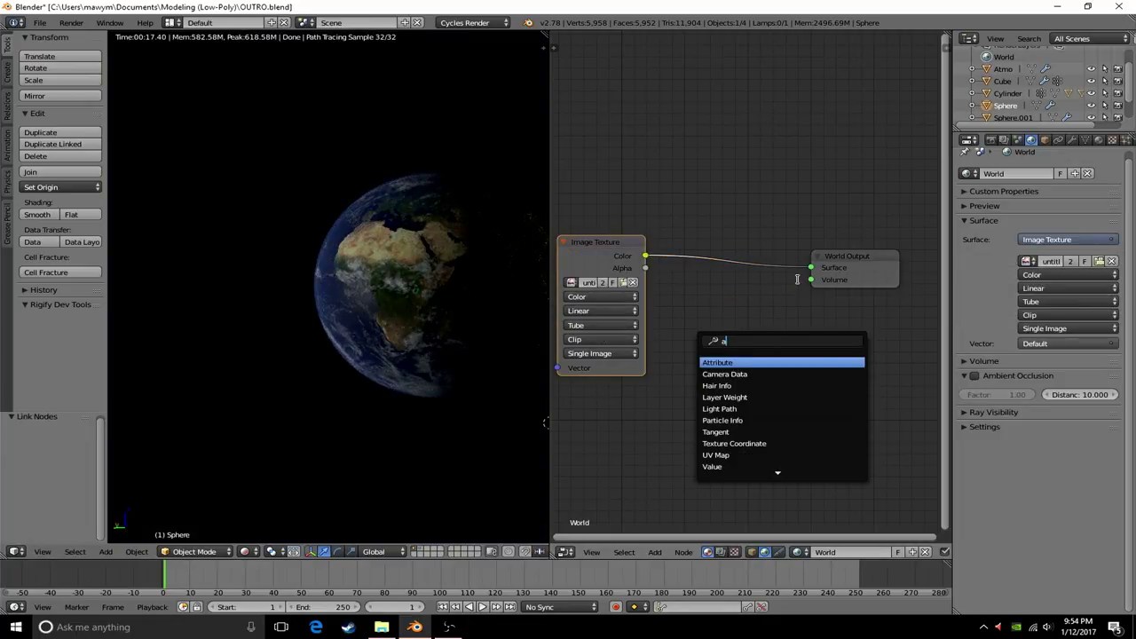
pyautogui.press('Escape')
pyautogui.click(602, 339)
pyautogui.click(586, 327)
pyautogui.hotkey('shift', 'a')
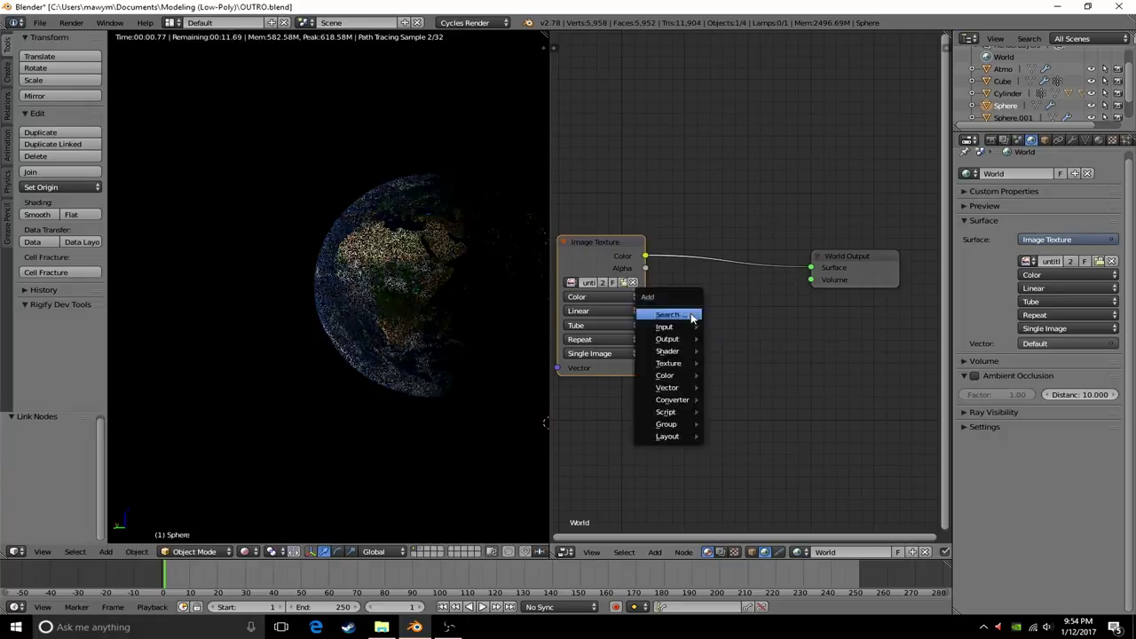
pyautogui.click(675, 355)
pyautogui.click(695, 237)
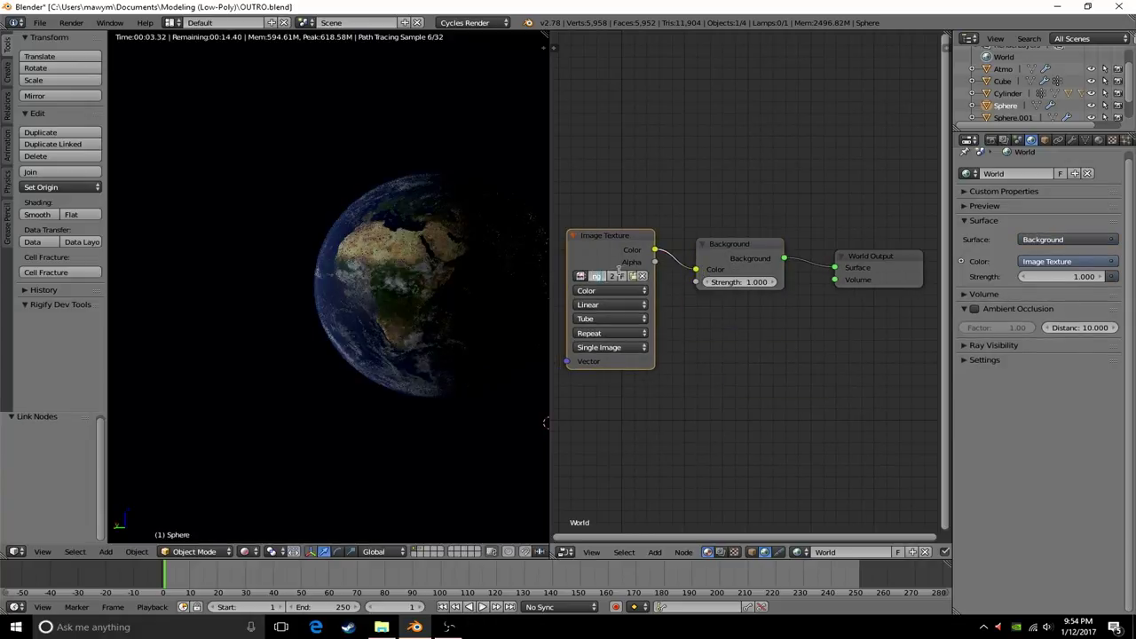
# - Load untitled.png into the texture and try different image source options, then undo
pyautogui.click(581, 276)
pyautogui.click(603, 367)
pyautogui.click(610, 304)
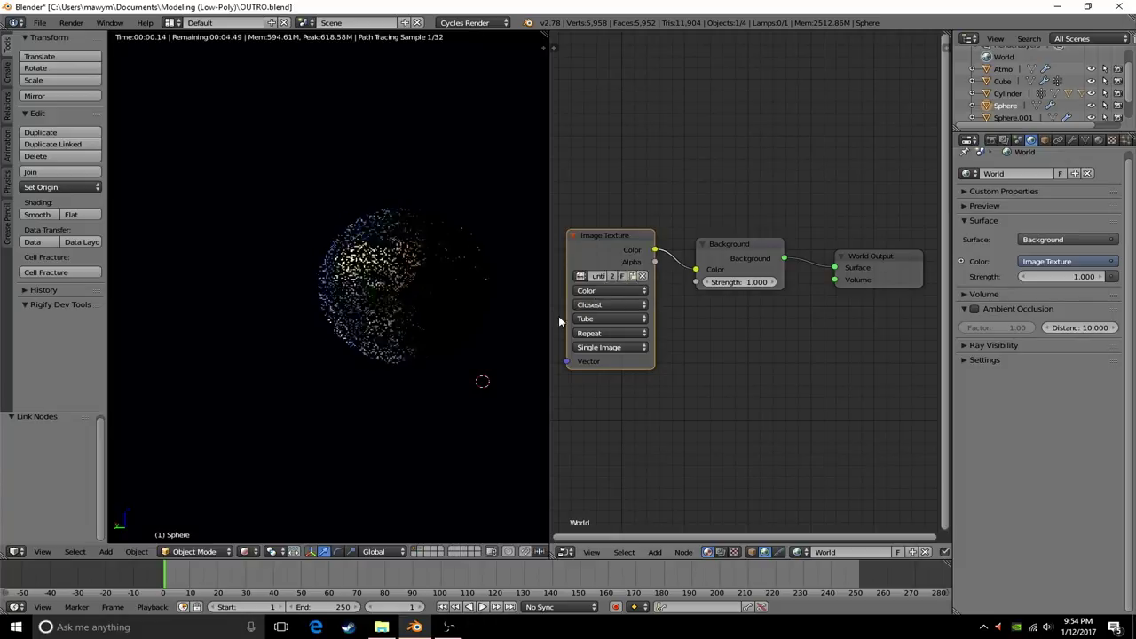
pyautogui.click(610, 348)
pyautogui.click(604, 334)
pyautogui.click(582, 297)
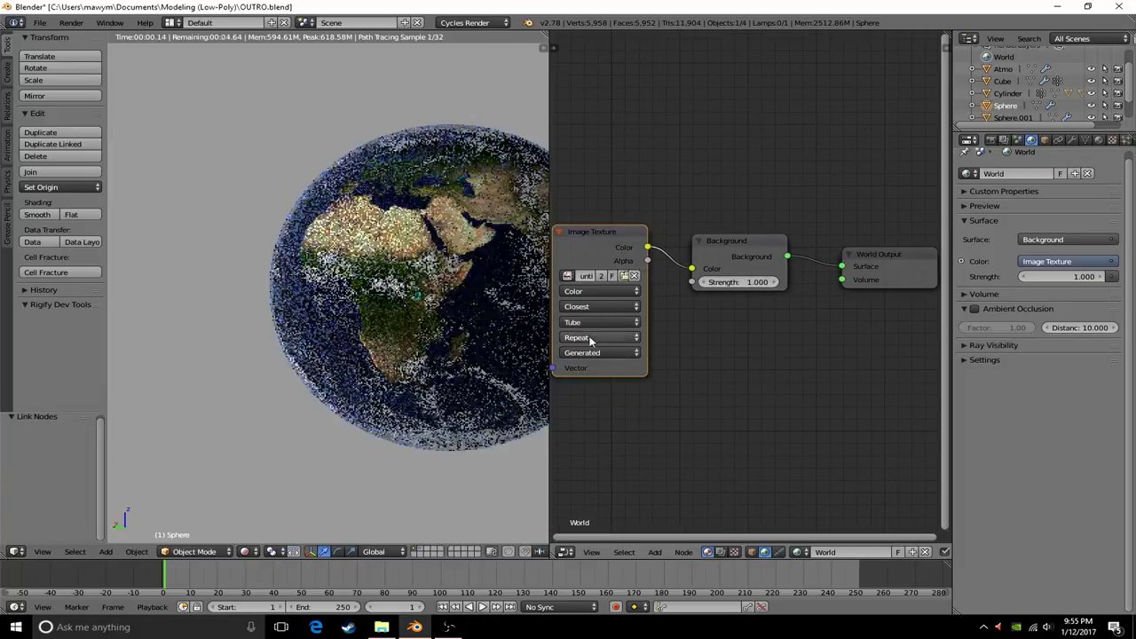
pyautogui.click(600, 291)
pyautogui.click(588, 308)
pyautogui.click(593, 291)
pyautogui.click(593, 278)
pyautogui.hotkey('ctrl', 'z')
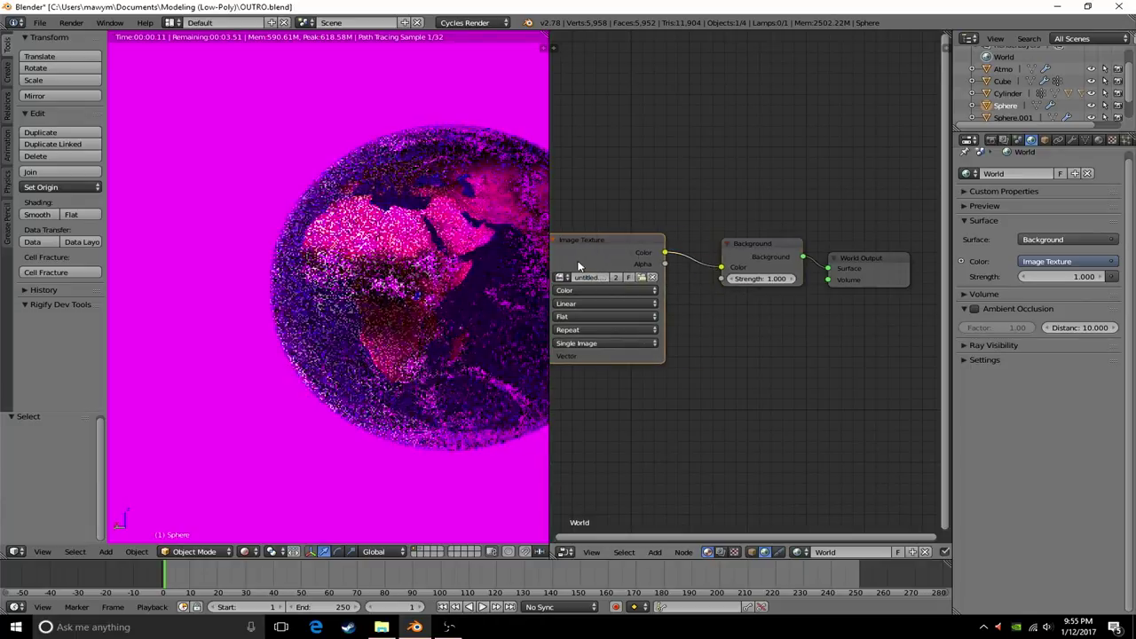
pyautogui.scroll(-2, 476, 385)
# - Link the image colour into Background, set Sphere projection and single-image source, then browse Documents
pyautogui.press('x')
pyautogui.press('space')
pyautogui.press('Escape')
pyautogui.hotkey('ctrl', 'z')
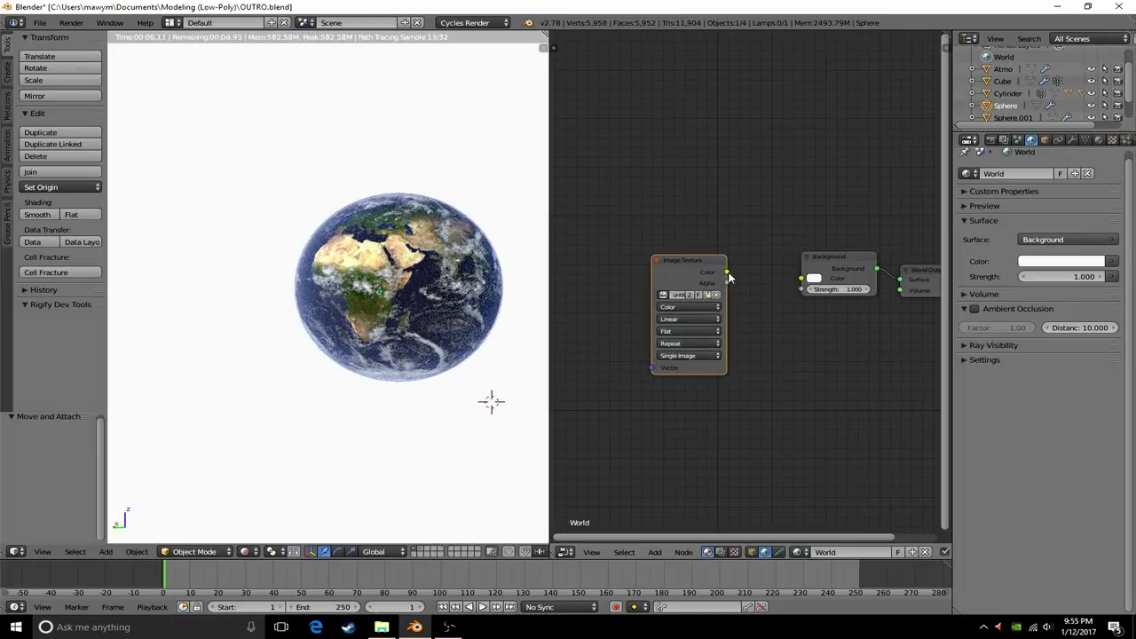
pyautogui.moveTo(733, 299); pyautogui.dragTo(781, 295)
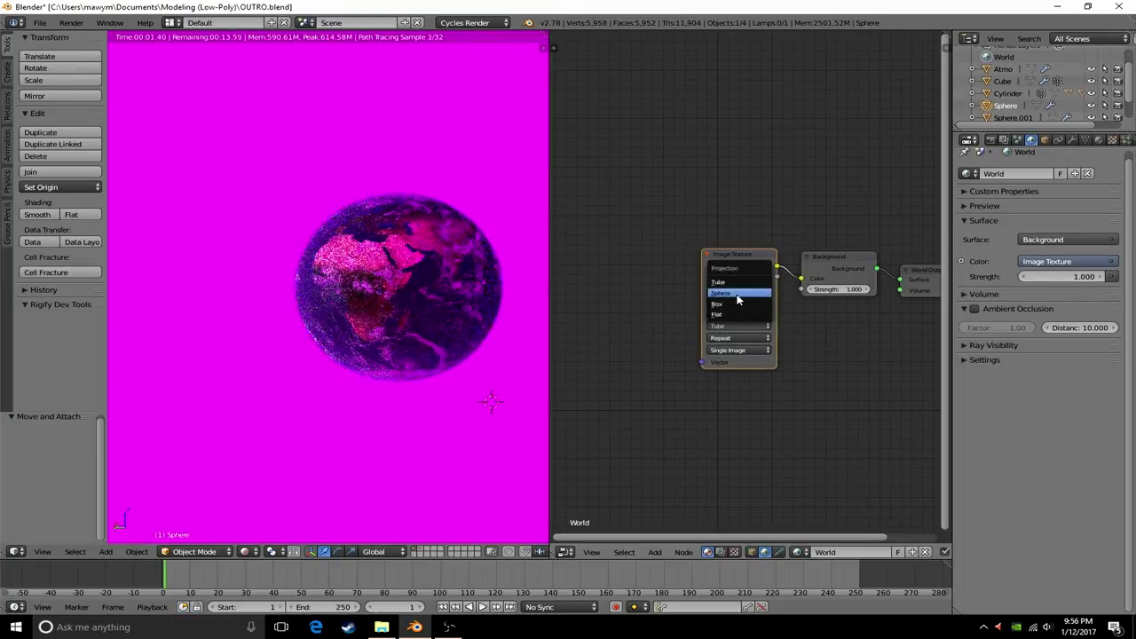
pyautogui.click(731, 317)
pyautogui.click(736, 346)
pyautogui.click(736, 338)
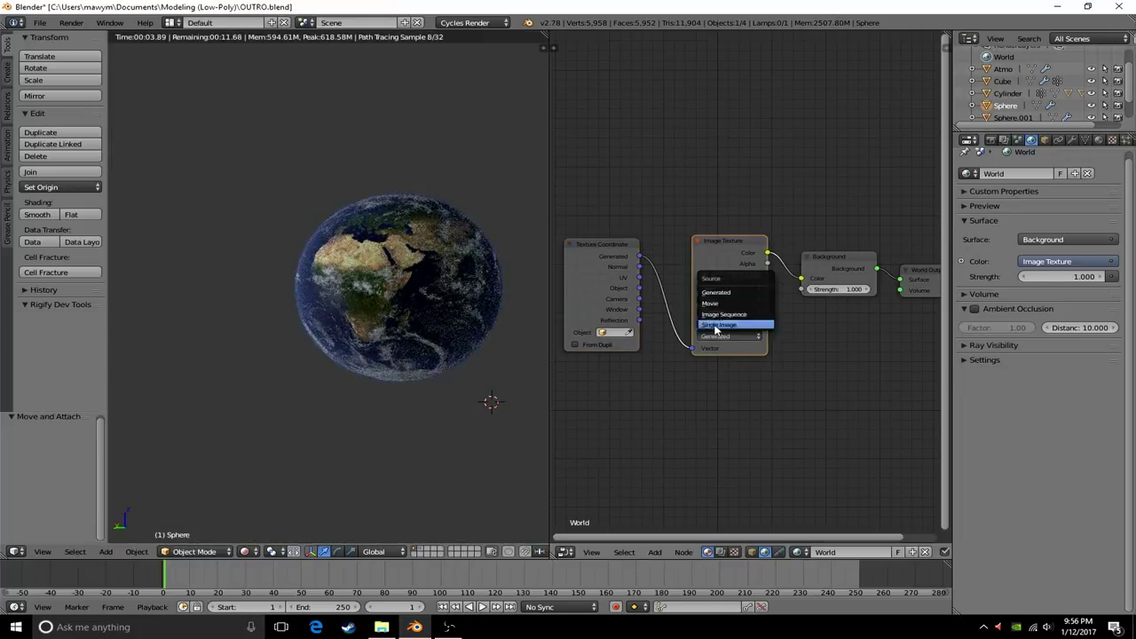
pyautogui.click(716, 303)
pyautogui.click(749, 275)
pyautogui.click(53, 277)
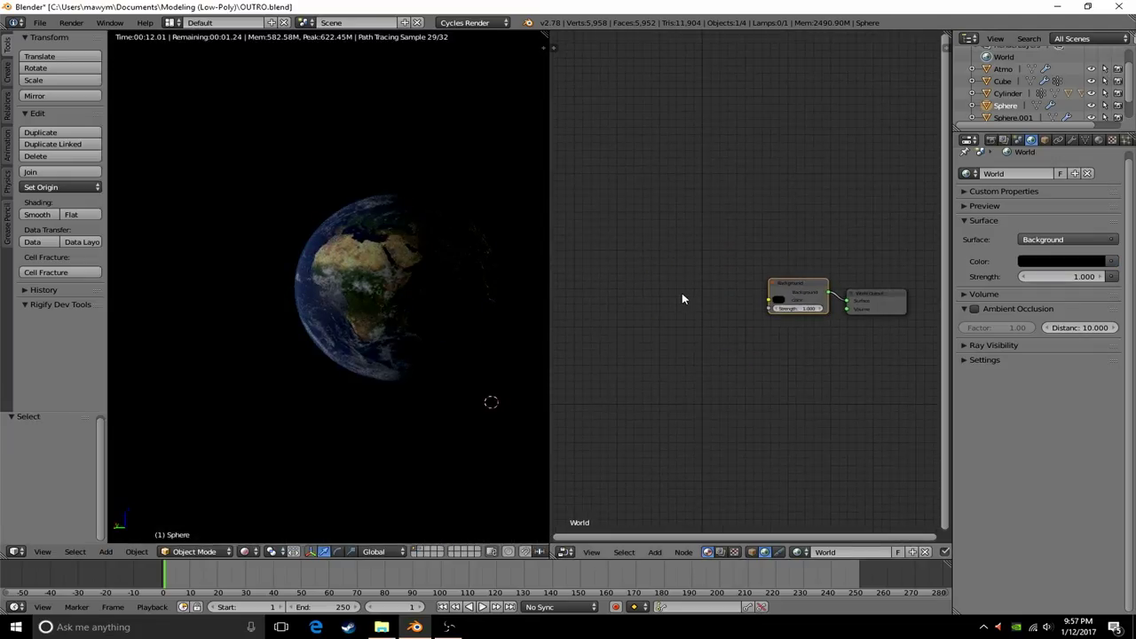
# - Switch the world Sky Texture to the Hosek / Wilkie sky model
pyautogui.click(721, 553)
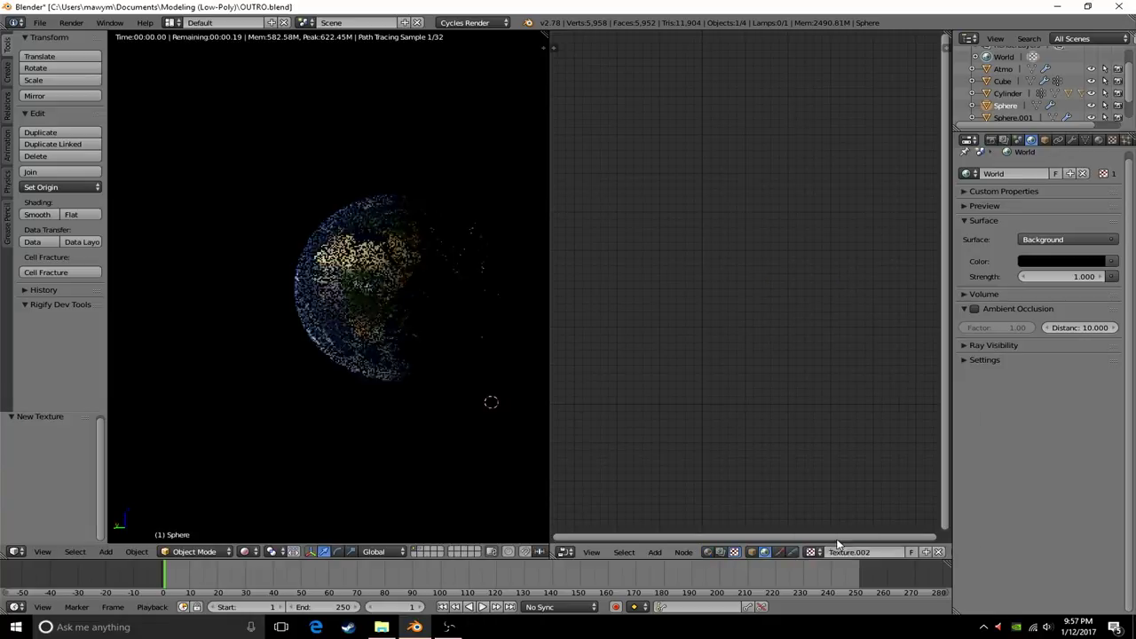
pyautogui.click(1112, 139)
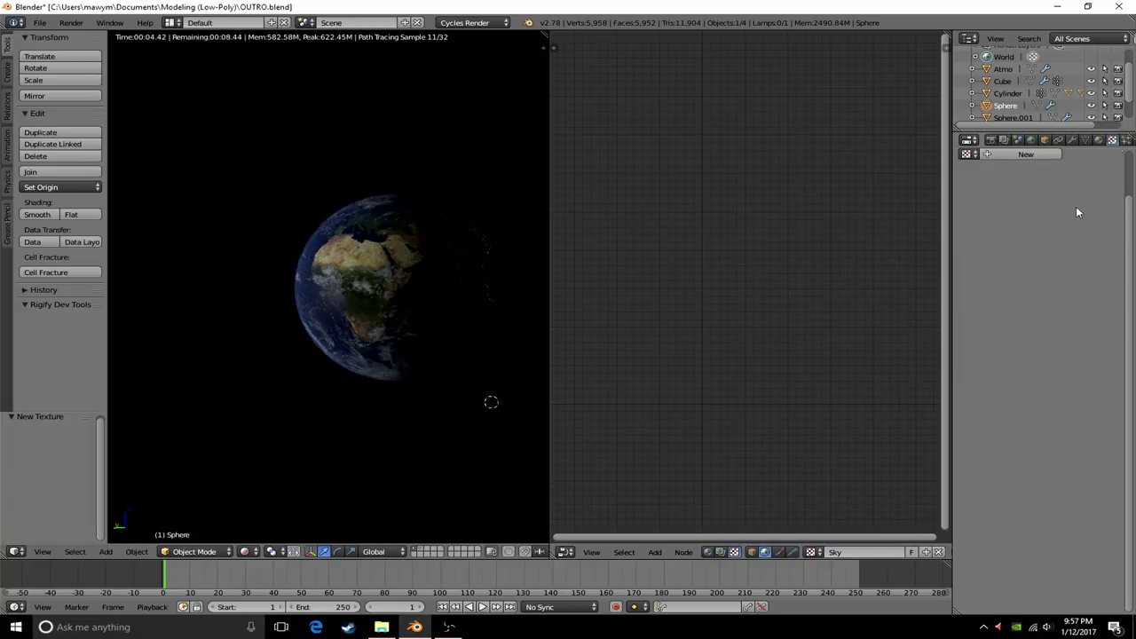
pyautogui.click(707, 552)
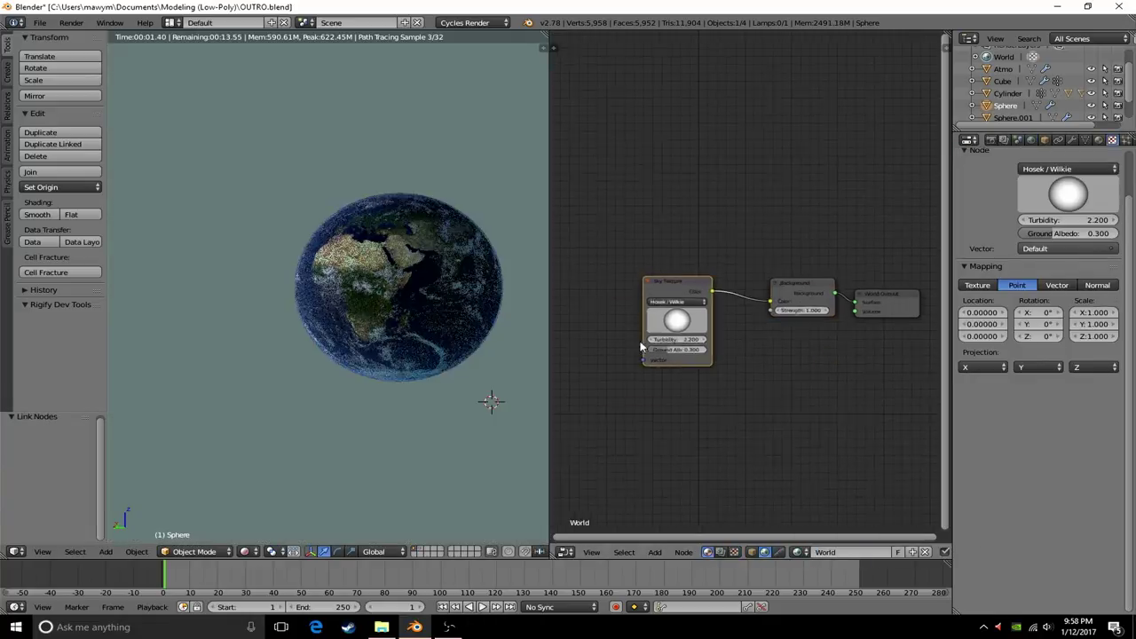
pyautogui.click(659, 307)
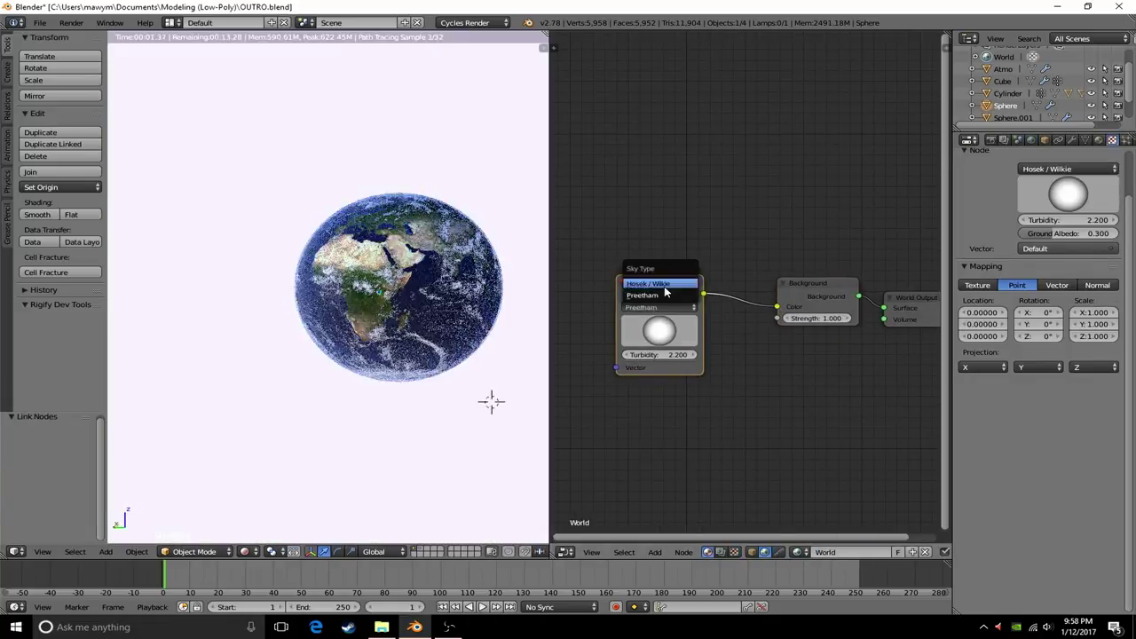
pyautogui.click(665, 287)
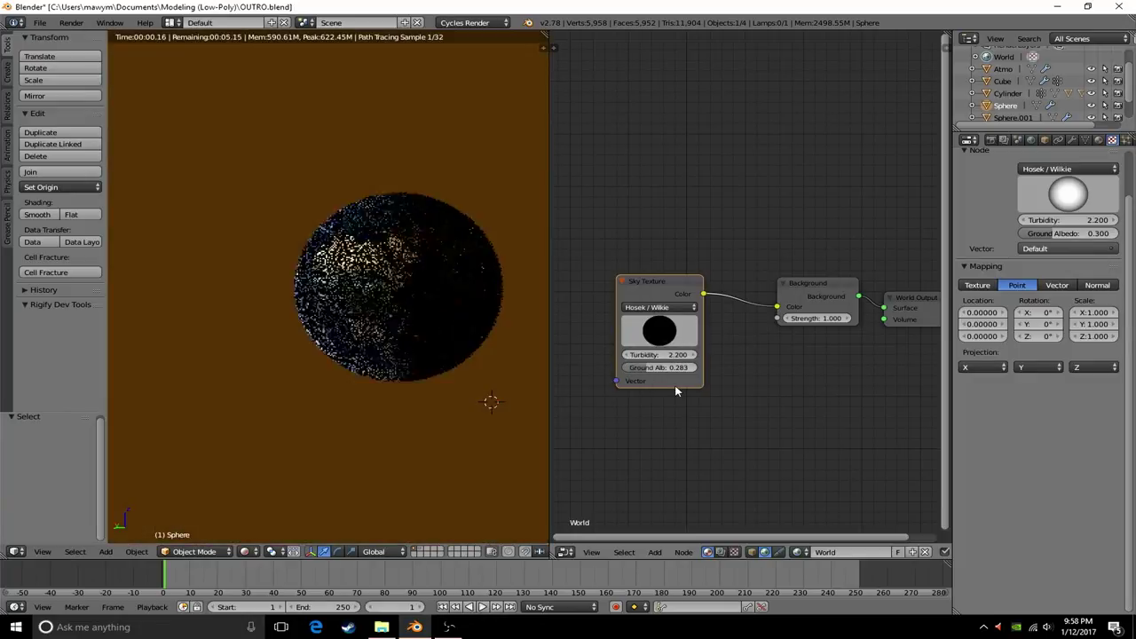
# - Set the world Background strength to 0.100
pyautogui.scroll(-1, 674, 390)
pyautogui.moveTo(674, 390); pyautogui.dragTo(720, 369, button='middle')
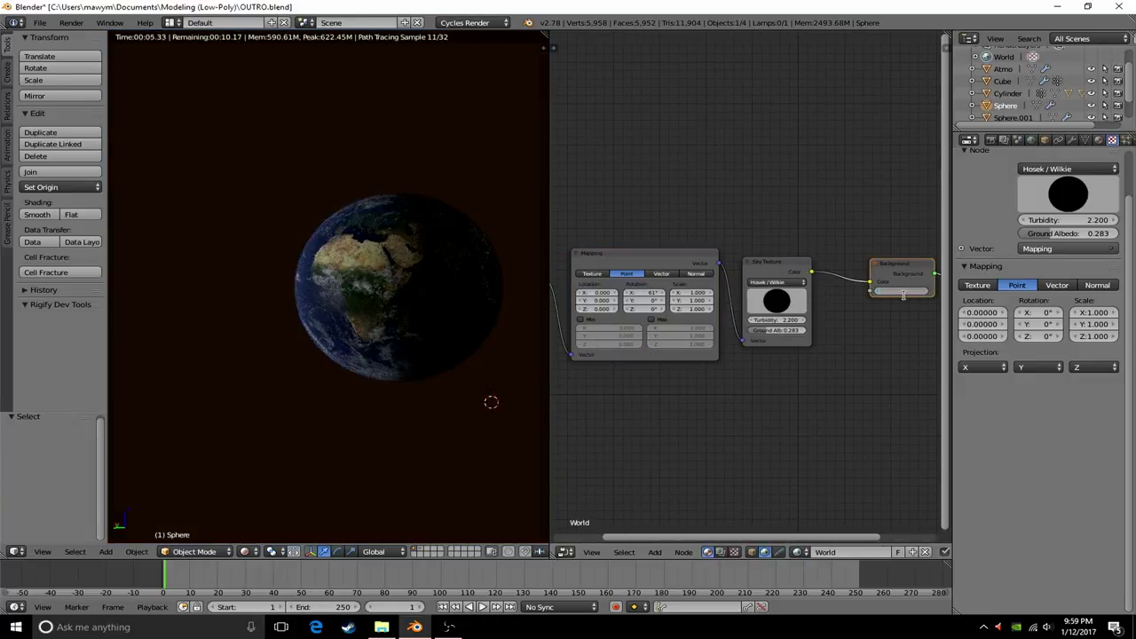
pyautogui.press('Return')
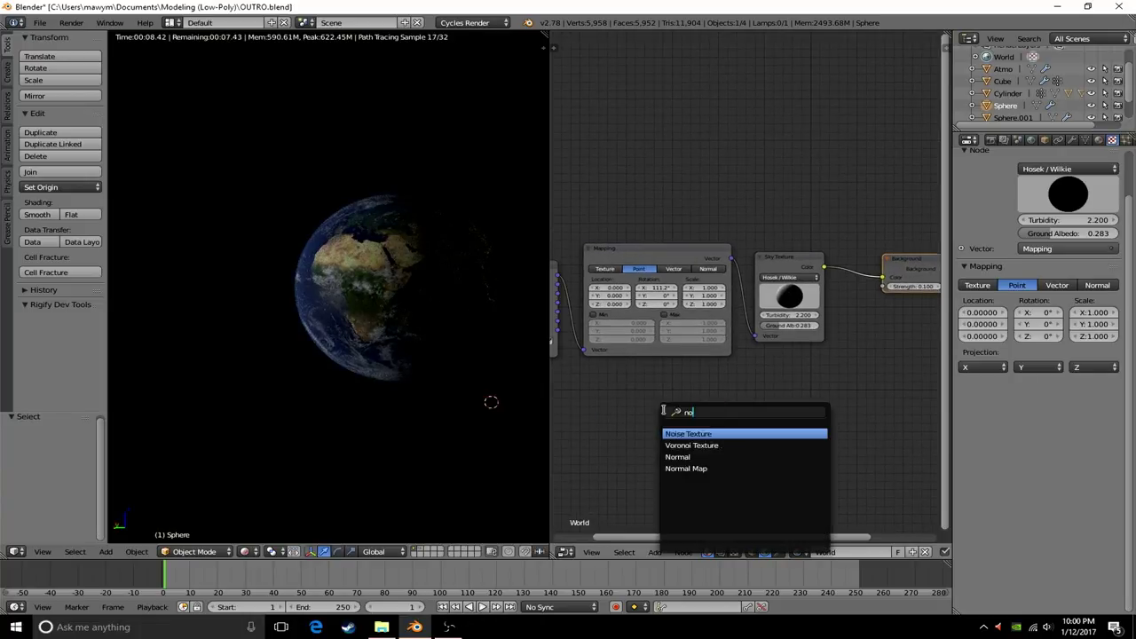
# - Add a Noise Texture and a Mix node between sky and Background, with noise driving the Mix factor
pyautogui.press('Return')
pyautogui.click(754, 191)
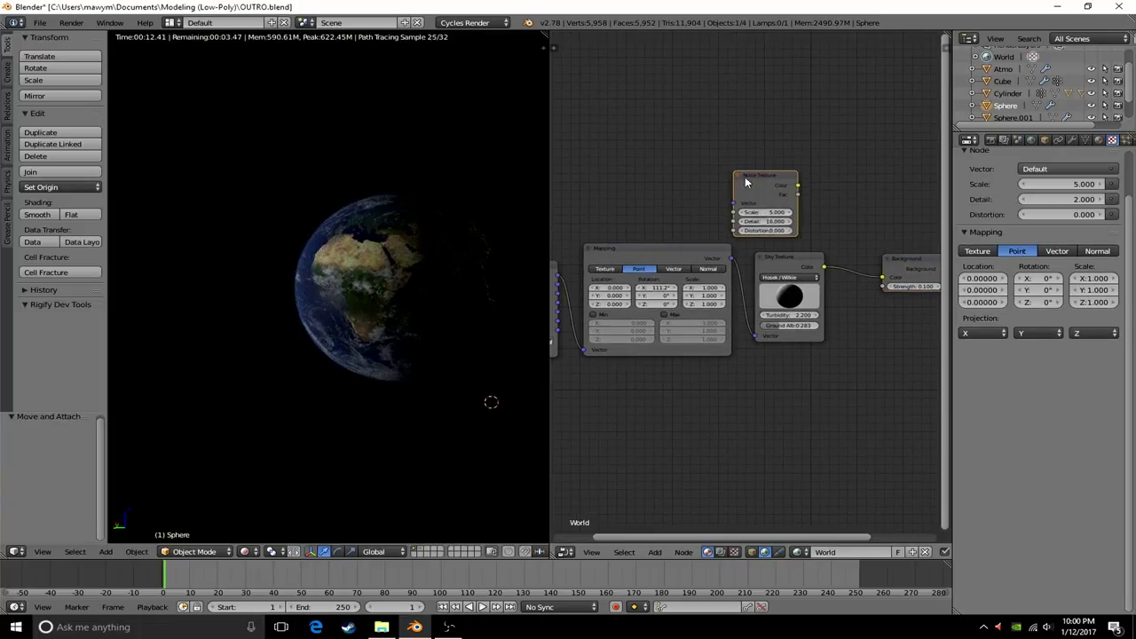
pyautogui.moveTo(755, 266); pyautogui.dragTo(592, 267, button='middle')
pyautogui.hotkey('shift', 'a')
pyautogui.write('mix')
pyautogui.click(781, 205)
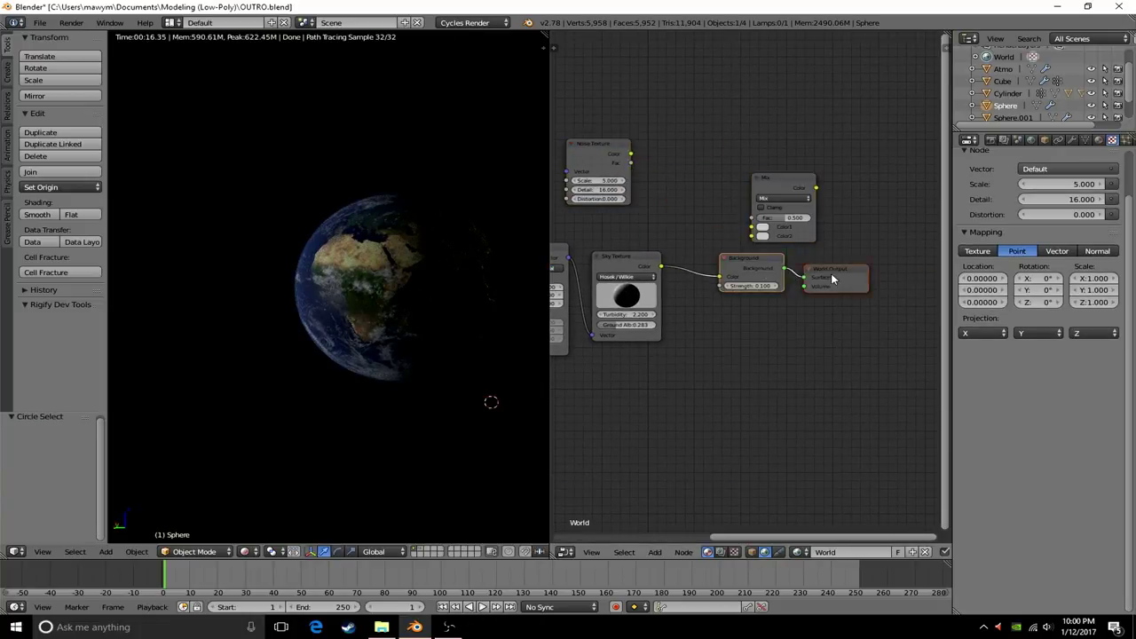
pyautogui.moveTo(781, 182); pyautogui.dragTo(785, 244)
pyautogui.moveTo(629, 154); pyautogui.dragTo(755, 281)
pyautogui.moveTo(730, 292)
pyautogui.mouseDown(button='middle')
pyautogui.moveTo(786, 296)
pyautogui.moveTo(819, 326)
pyautogui.mouseUp(button='middle')
# - Insert a ColorRamp into the Noise-to-Mix link and slide its white stop left
pyautogui.hotkey('shift', 'a')
pyautogui.click(825, 373)
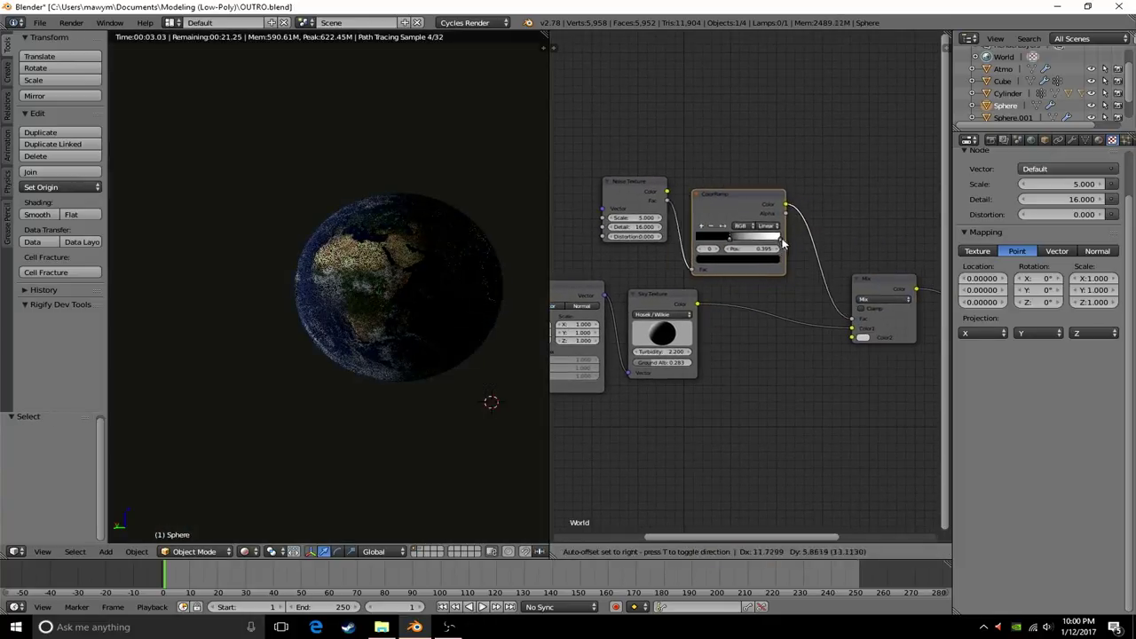
pyautogui.click(783, 242)
pyautogui.moveTo(752, 337); pyautogui.dragTo(729, 340, button='middle')
pyautogui.scroll(1, 730, 340)
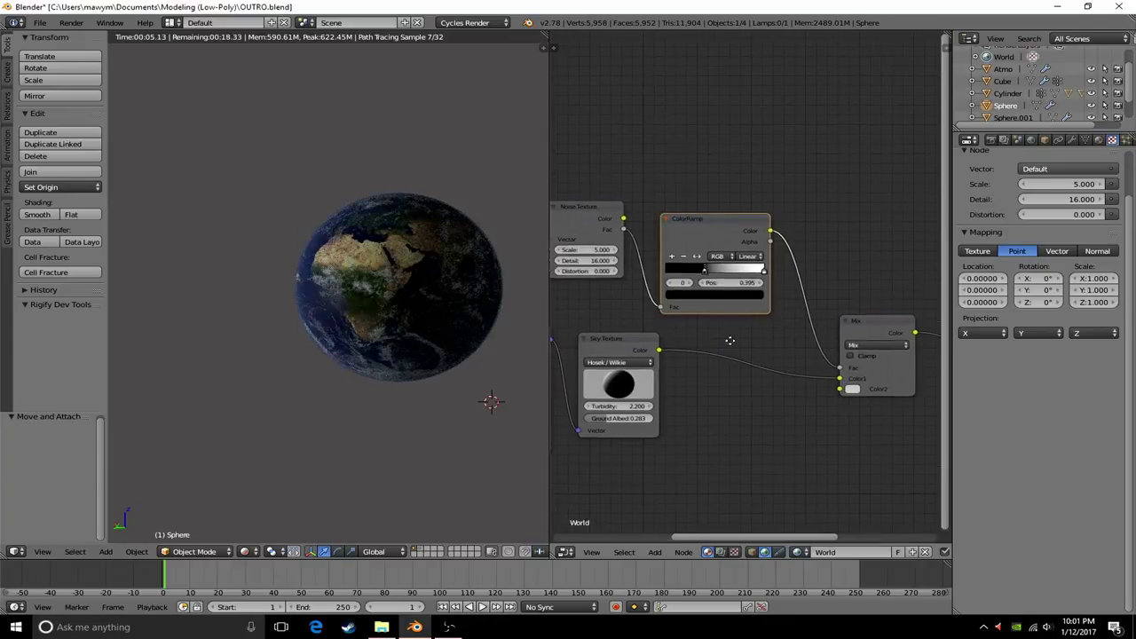
pyautogui.scroll(1, 729, 340)
pyautogui.scroll(1, 730, 340)
pyautogui.moveTo(796, 286)
pyautogui.mouseDown()
pyautogui.moveTo(744, 293)
pyautogui.moveTo(766, 291)
pyautogui.mouseUp()
pyautogui.scroll(-1, 753, 320)
pyautogui.scroll(-1, 688, 330)
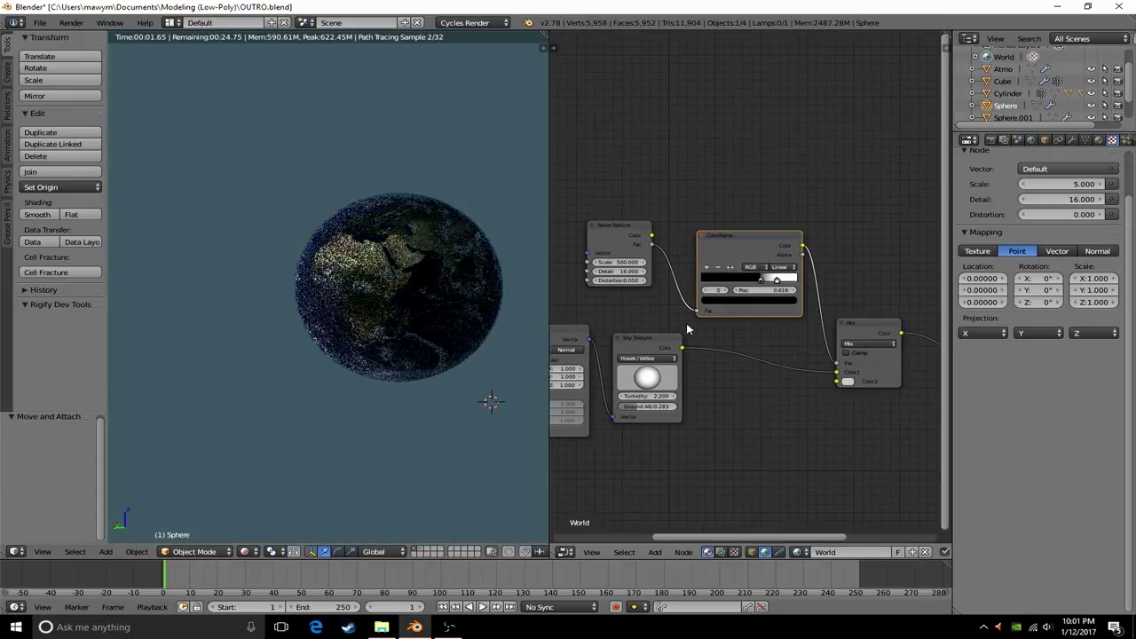
pyautogui.scroll(5, 255, 321)
pyautogui.scroll(-6, 360, 231)
pyautogui.scroll(-1, 576, 362)
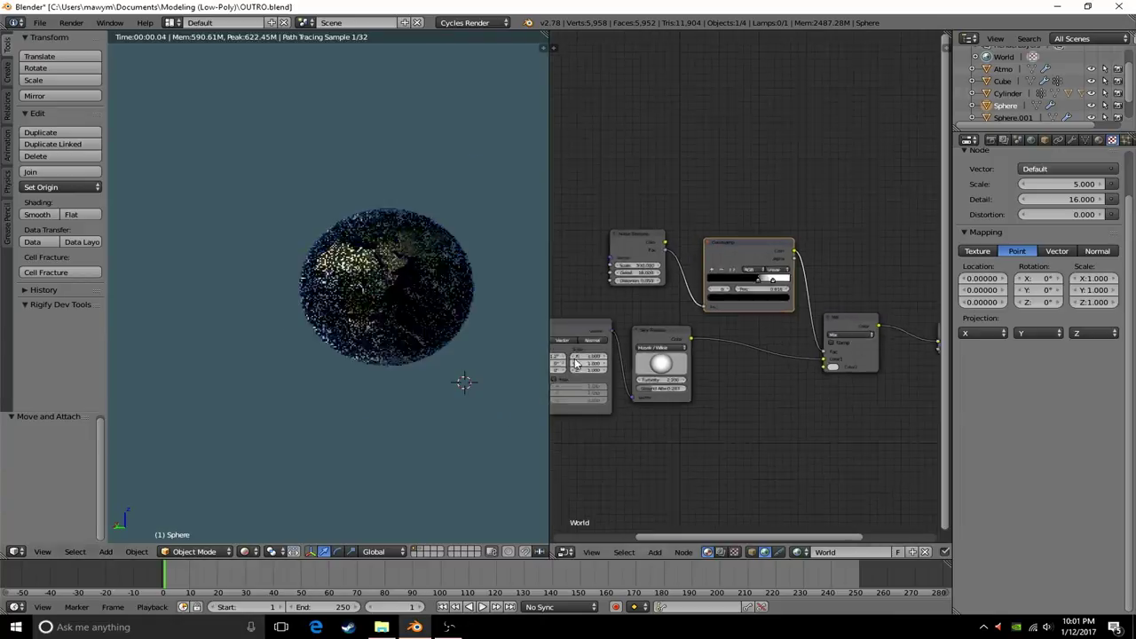
pyautogui.scroll(1, 599, 302)
pyautogui.moveTo(599, 302); pyautogui.dragTo(659, 293, button='middle')
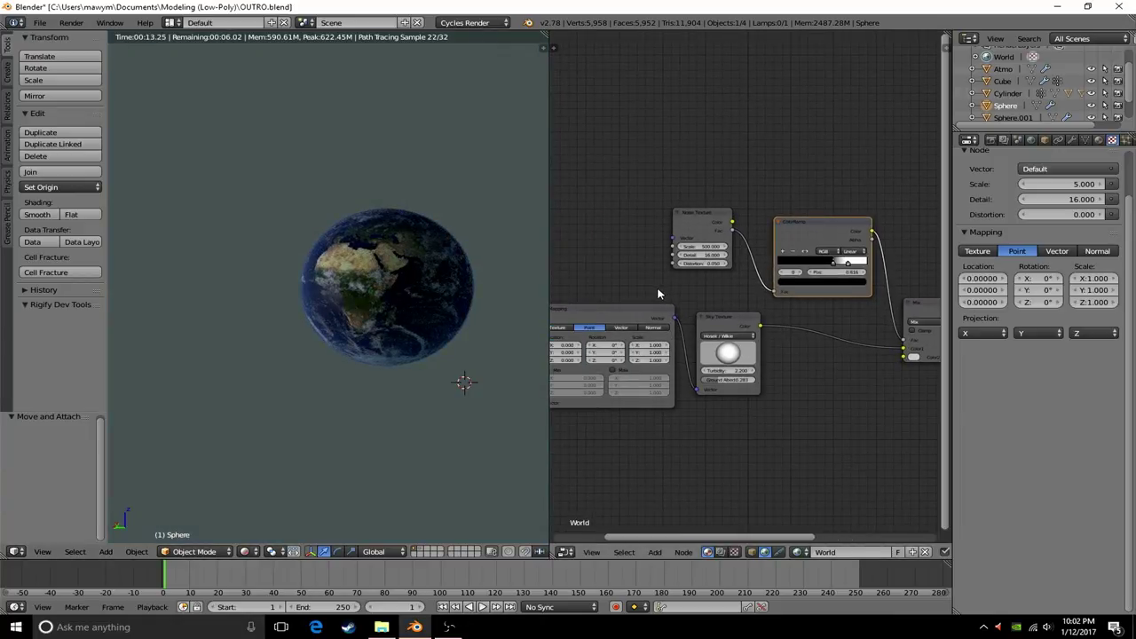
# - Delete the old world nodes and add a fresh Noise Texture
pyautogui.press('x')
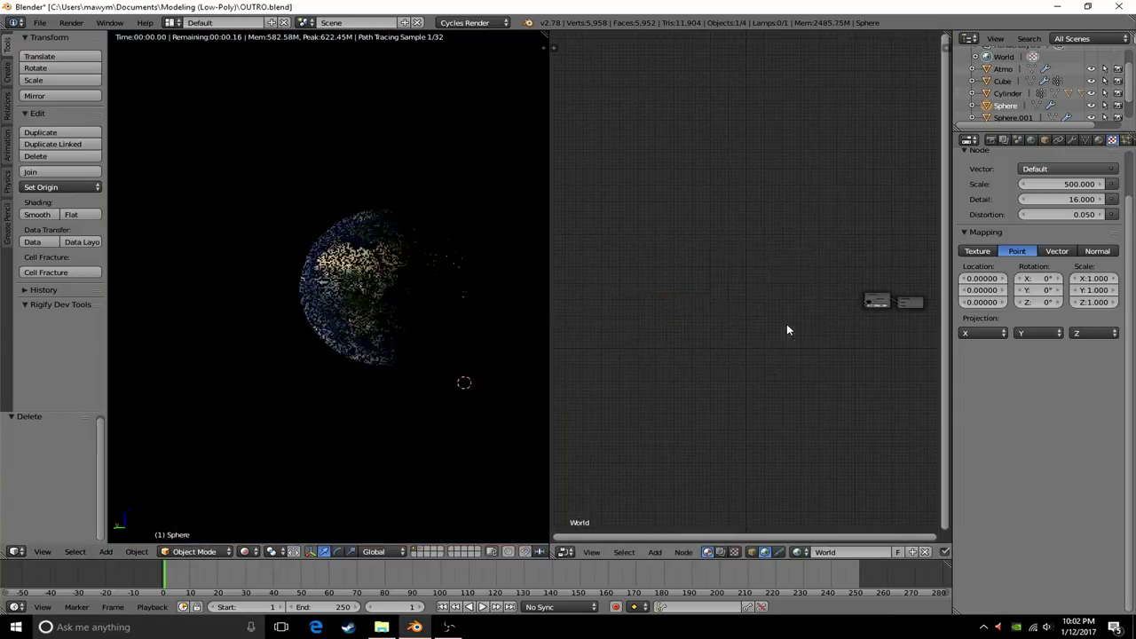
pyautogui.press('x')
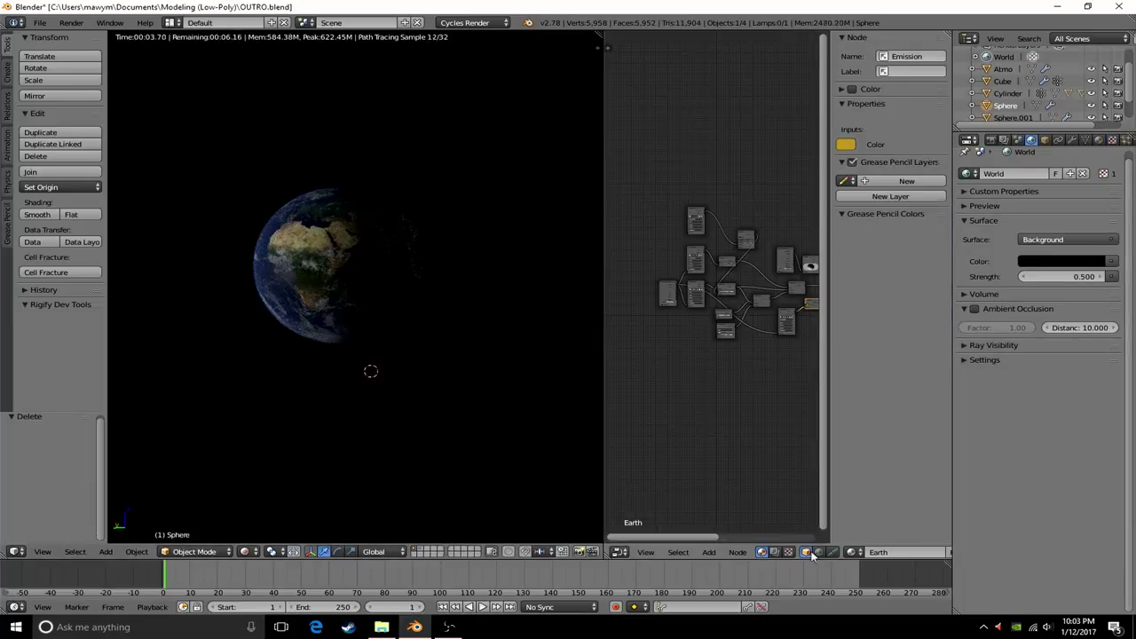
pyautogui.press('n')
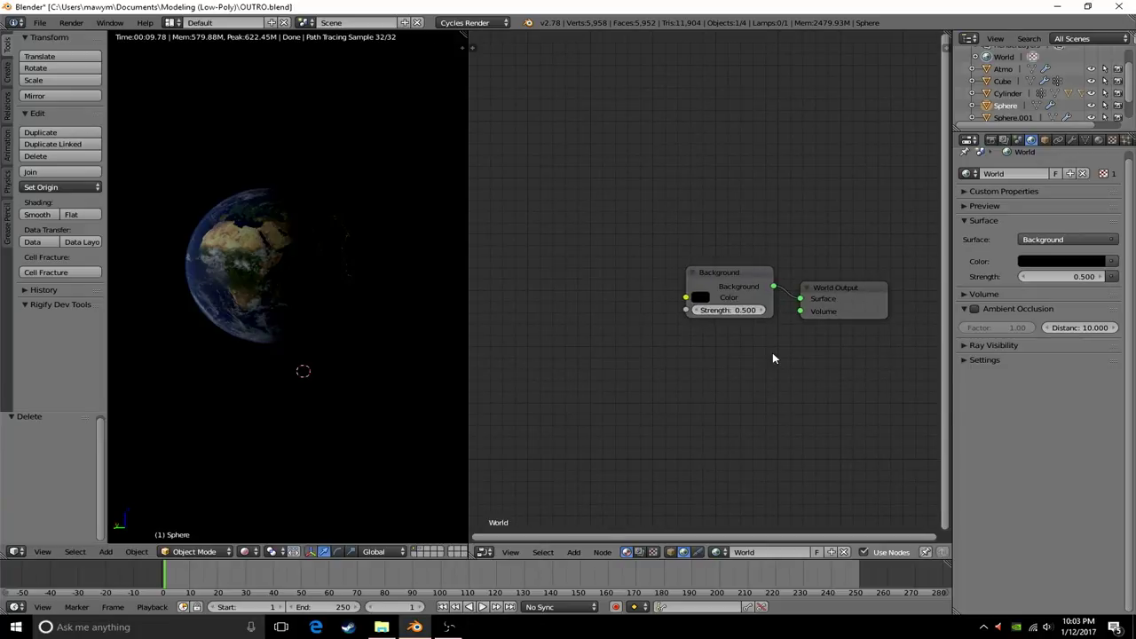
pyautogui.hotkey('shift', 'a')
pyautogui.write('noise')
pyautogui.press('Return')
pyautogui.click(611, 325)
# - Add ColorRamp, Bright/Contrast and Mix nodes beside the Noise Texture
pyautogui.hotkey('shift', 'a')
pyautogui.write('colo')
pyautogui.press('Return')
pyautogui.click(632, 292)
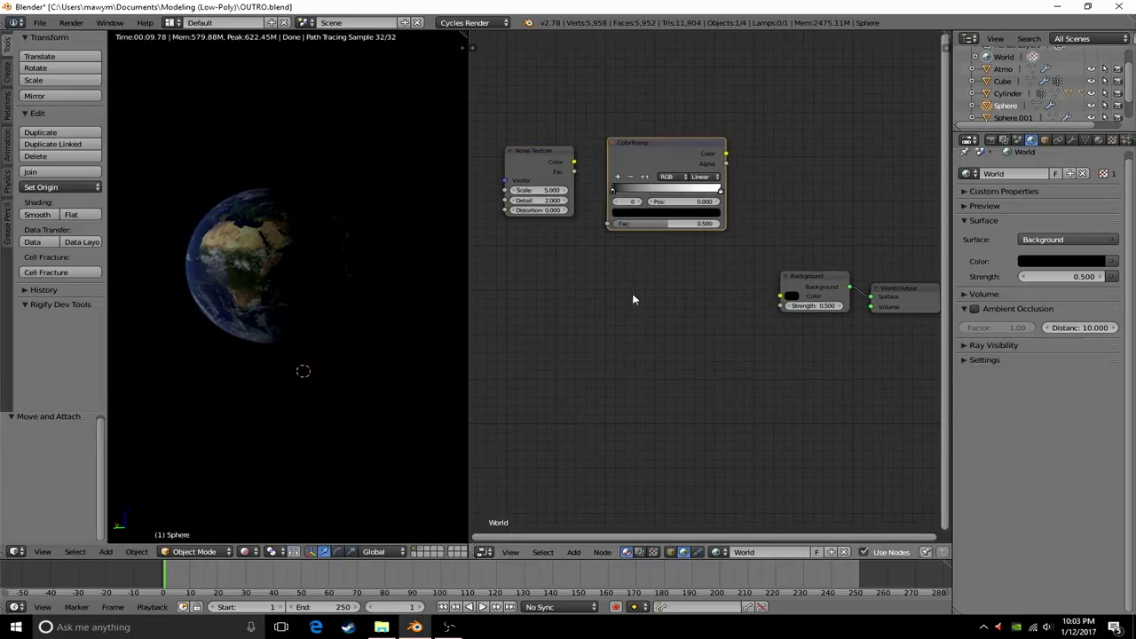
pyautogui.moveTo(574, 162); pyautogui.dragTo(611, 187)
pyautogui.press('space')
pyautogui.write('bright')
pyautogui.press('Return')
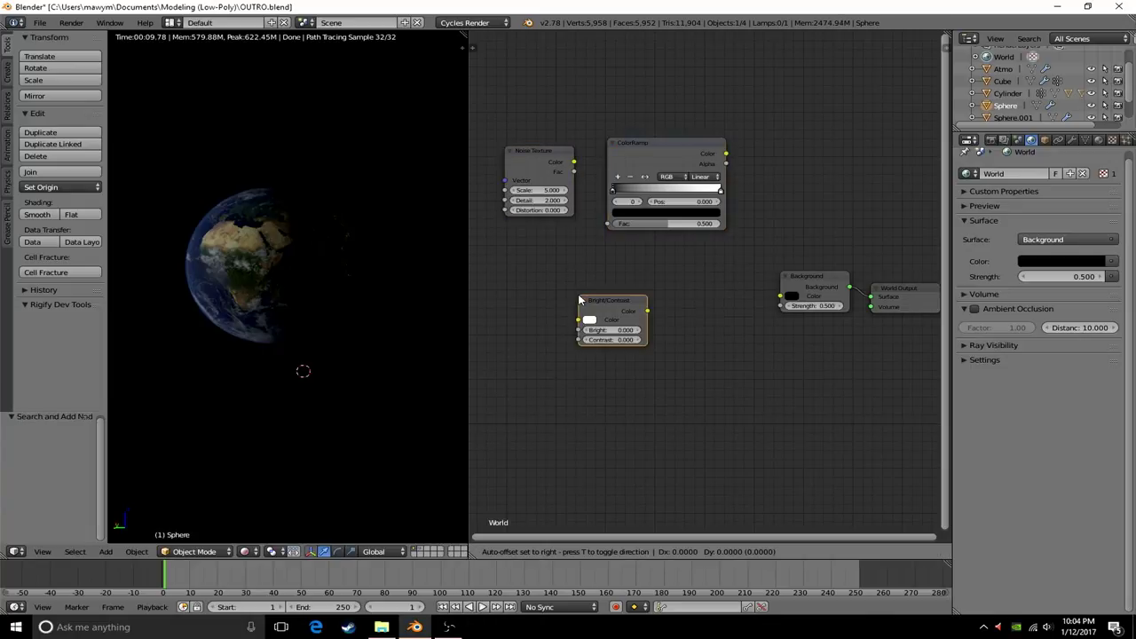
pyautogui.press('space')
pyautogui.write('mix')
pyautogui.press('Return')
pyautogui.press('Home')
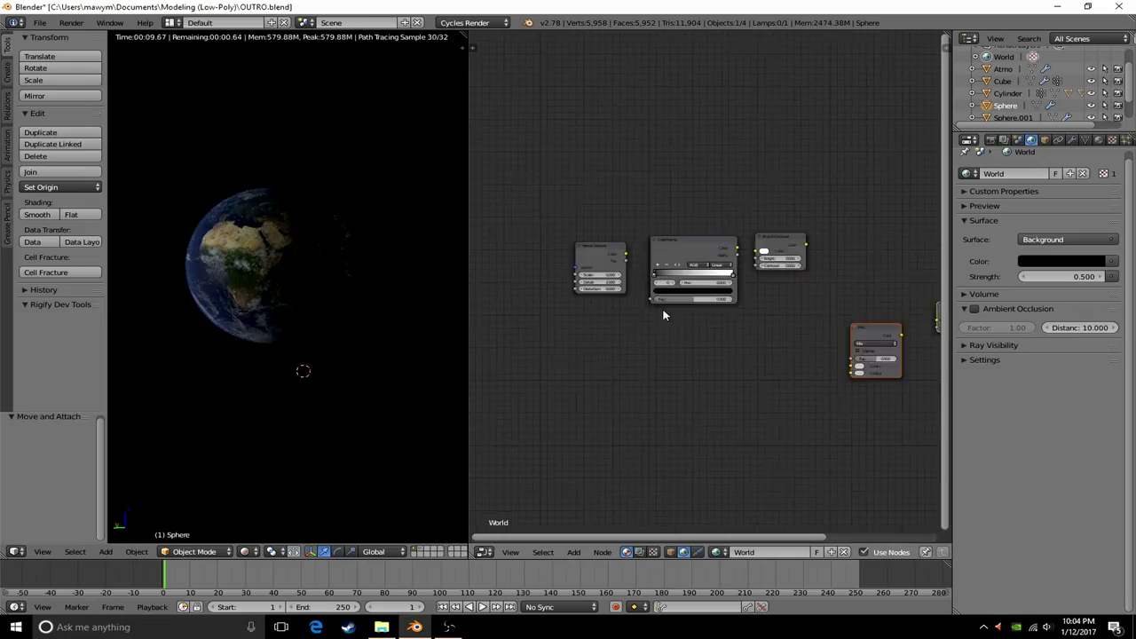
# - Set Noise scale to 500, link Mix to Background color and ColorRamp to Bright/Contrast
pyautogui.scroll(1, 705, 355)
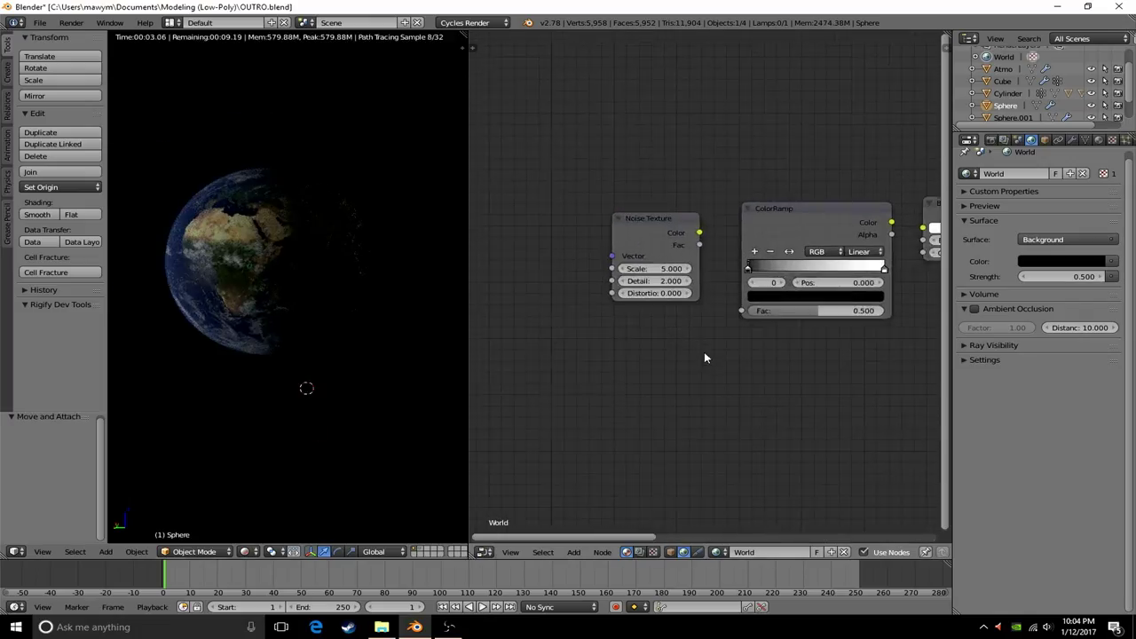
pyautogui.scroll(2, 705, 355)
pyautogui.click(646, 267)
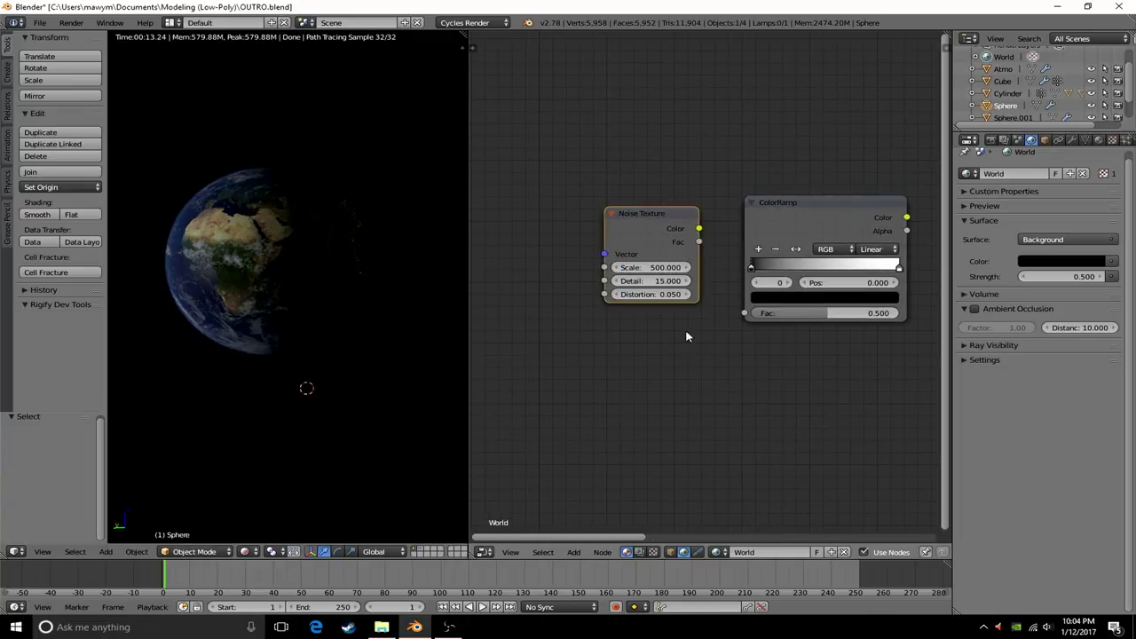
pyautogui.moveTo(753, 272); pyautogui.dragTo(743, 267)
pyautogui.moveTo(859, 264); pyautogui.dragTo(675, 266, button='middle')
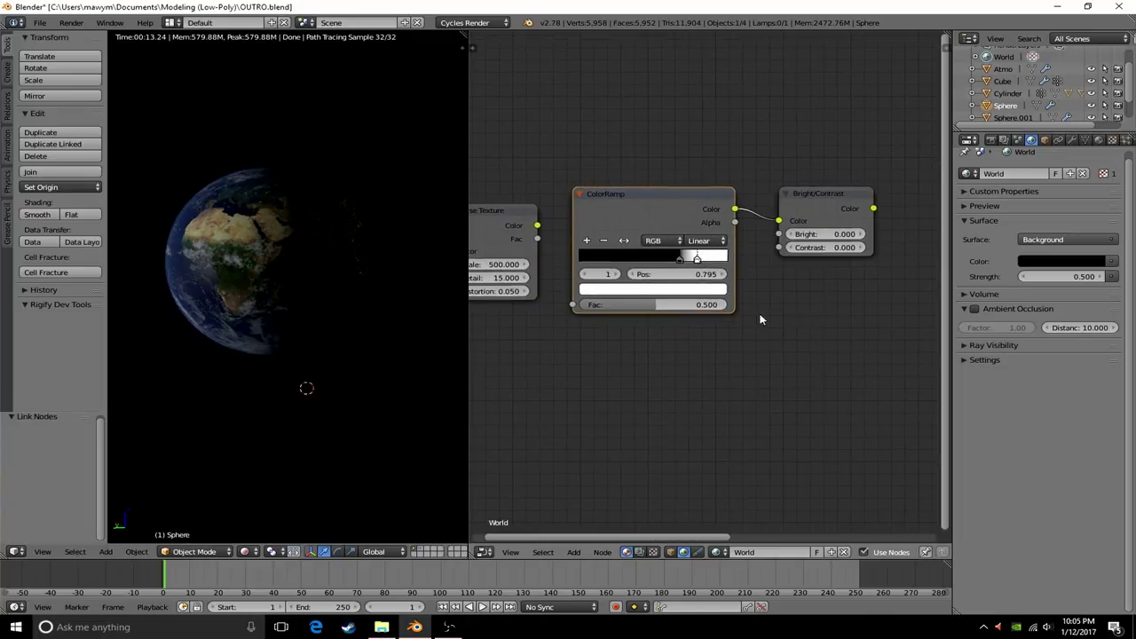
pyautogui.scroll(-2, 675, 267)
pyautogui.moveTo(824, 325); pyautogui.dragTo(684, 329)
# - Set contrast to 14, make Mix Color1 black, and move the ColorRamp white stop to 0.823
pyautogui.scroll(2, 706, 205)
pyautogui.write('4')
pyautogui.press('Return')
pyautogui.scroll(-2, 713, 324)
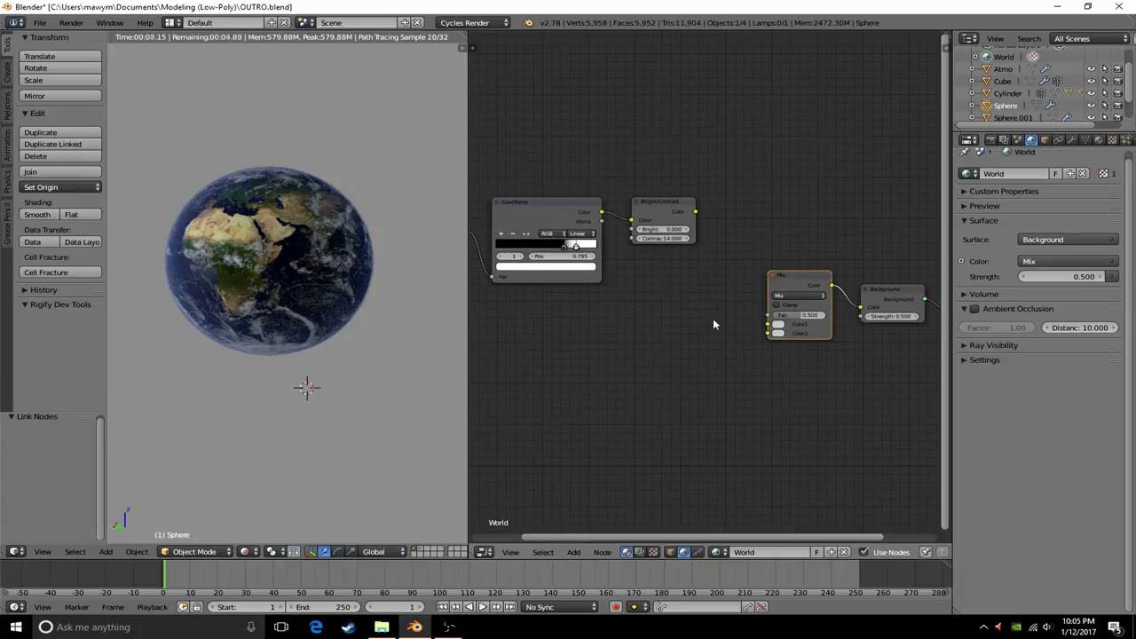
pyautogui.moveTo(853, 241); pyautogui.dragTo(853, 265)
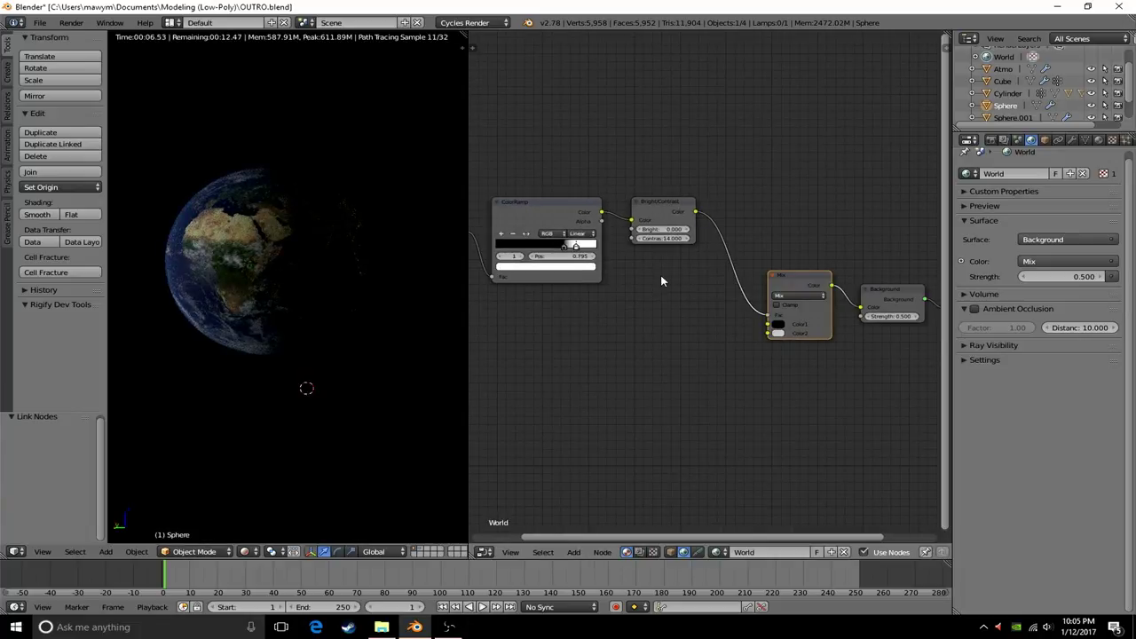
pyautogui.keyDown('ctrl'); pyautogui.scroll(-3, 600, 373); pyautogui.keyUp('ctrl')
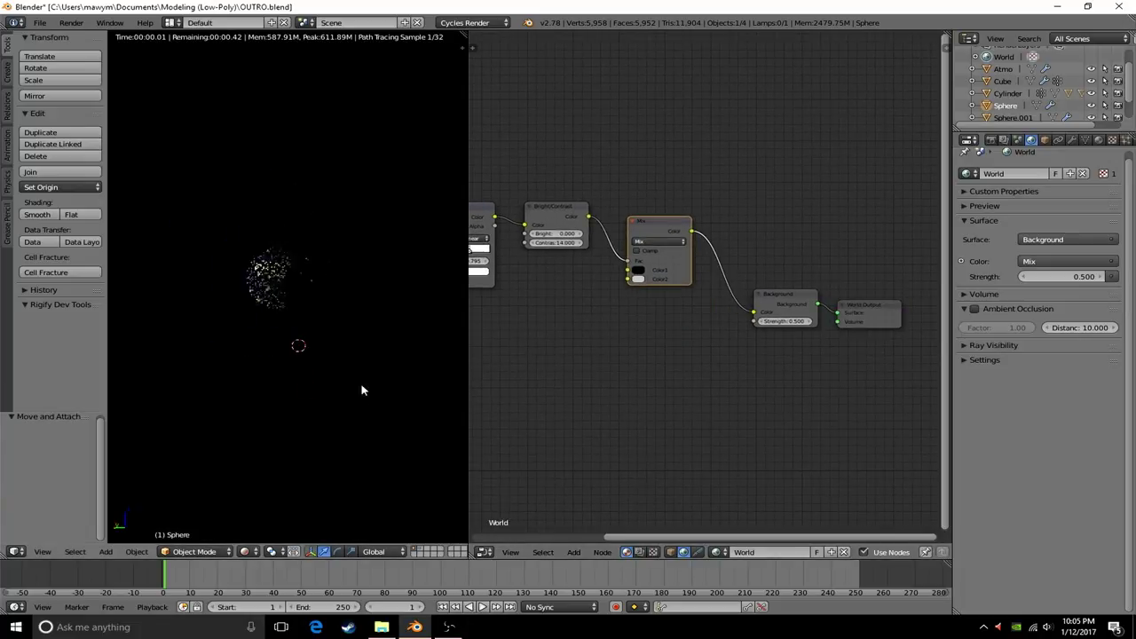
pyautogui.keyDown('ctrl'); pyautogui.scroll(3, 574, 329); pyautogui.keyUp('ctrl')
pyautogui.scroll(2, 621, 319)
pyautogui.moveTo(744, 311); pyautogui.dragTo(738, 313)
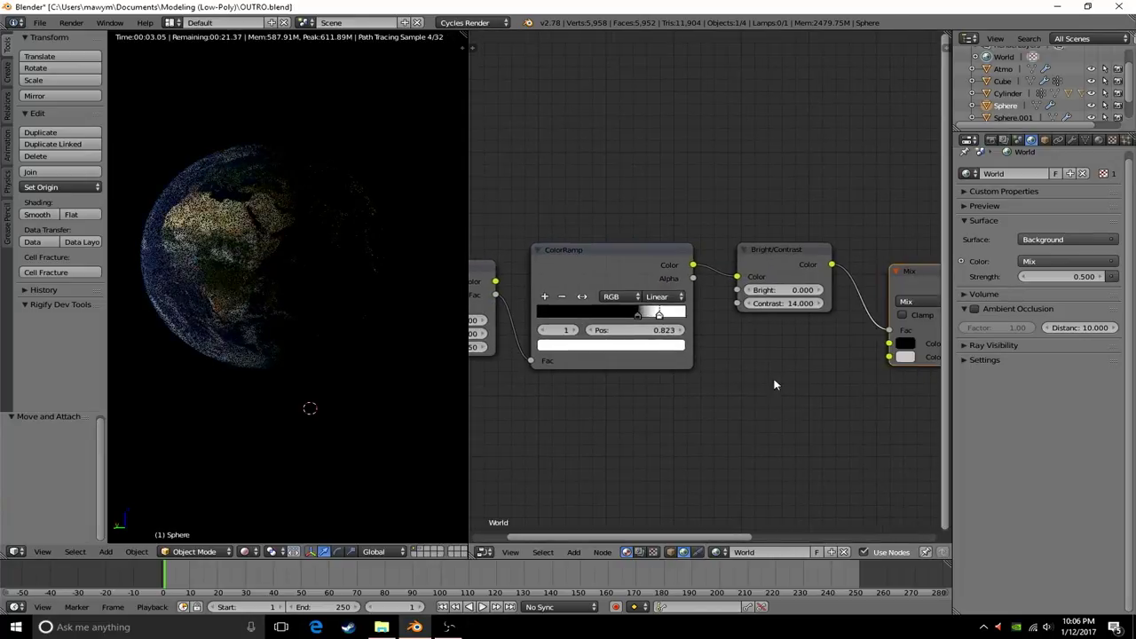
pyautogui.scroll(-2, 768, 426)
# - Add a new camera and look through it
pyautogui.hotkey('shift', 'a')
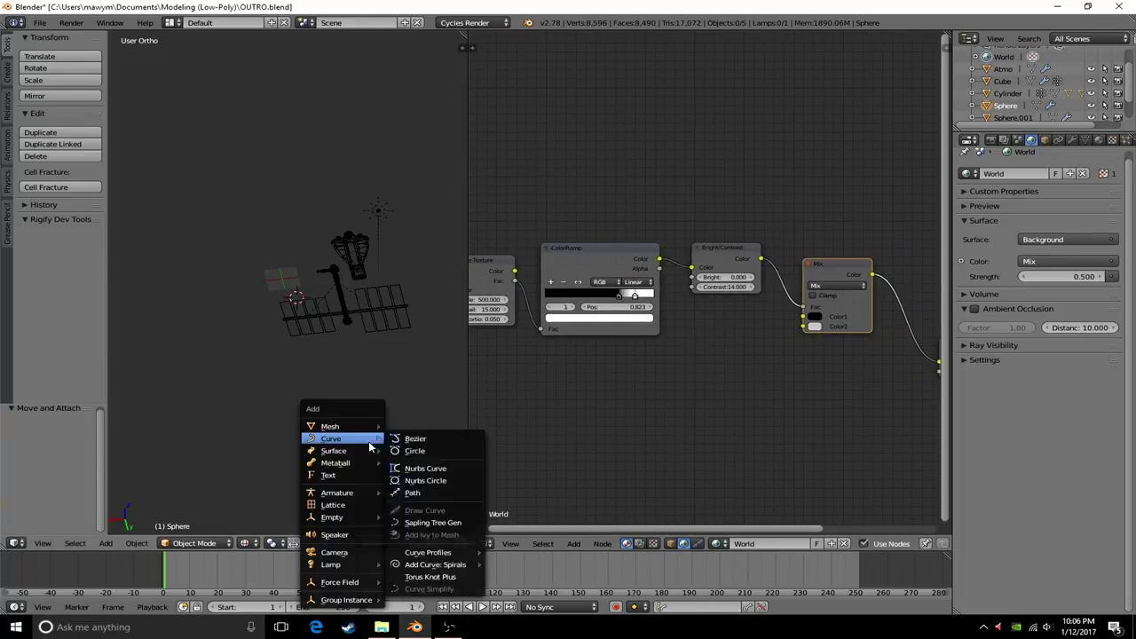
pyautogui.click(329, 561)
pyautogui.press('ctrl+KP_0')
pyautogui.scroll(6, 364, 452)
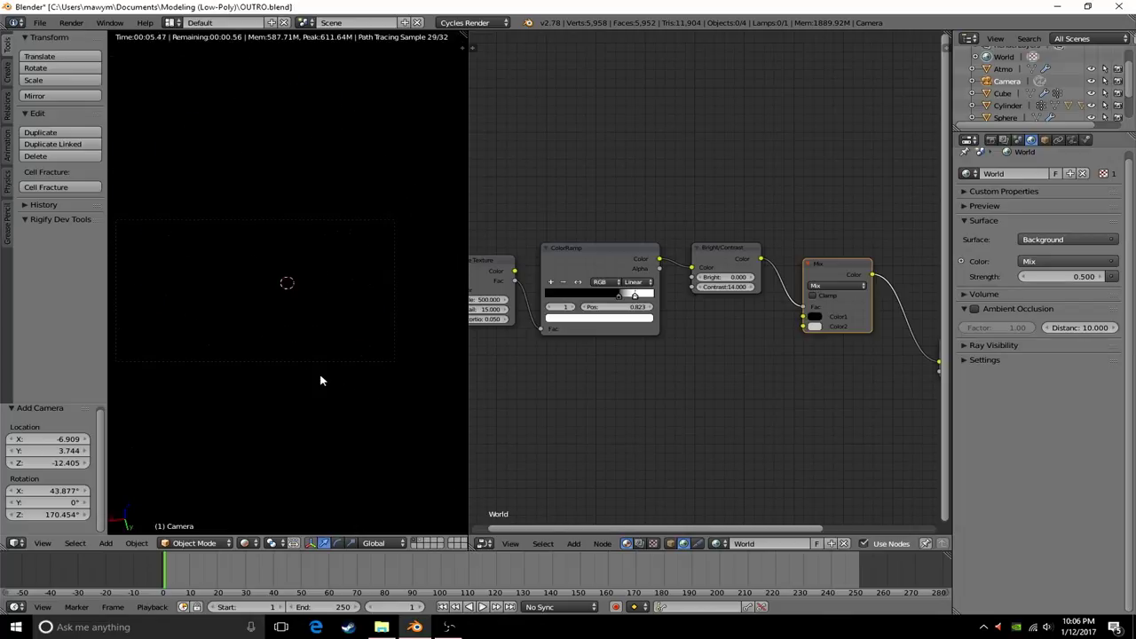
pyautogui.scroll(1, 759, 291)
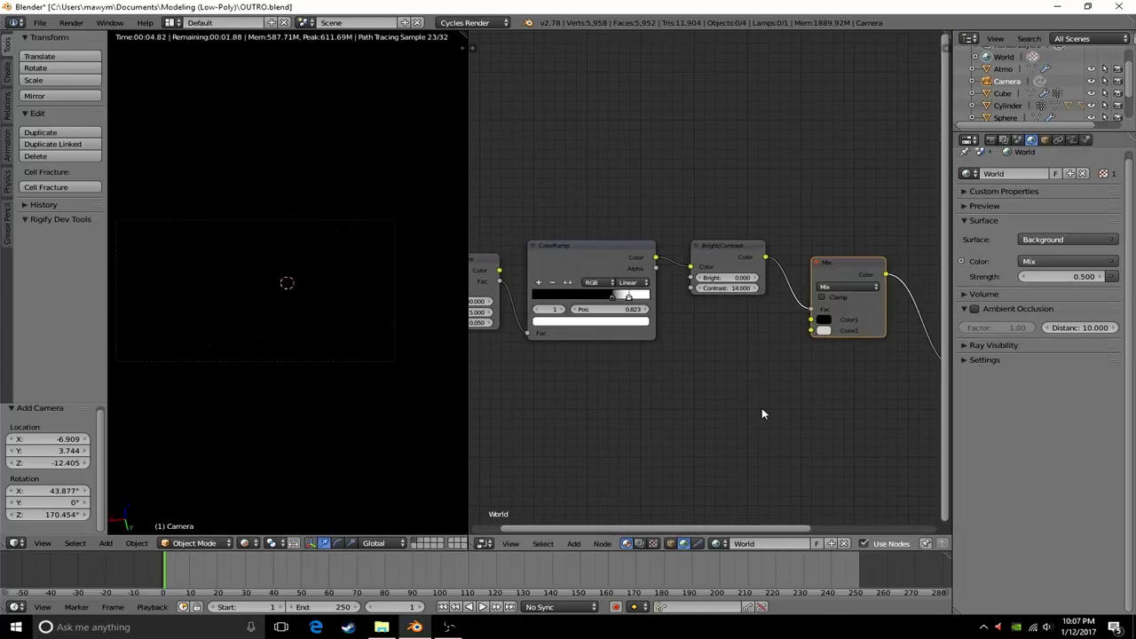
pyautogui.scroll(-2, 761, 413)
pyautogui.scroll(-2, 343, 436)
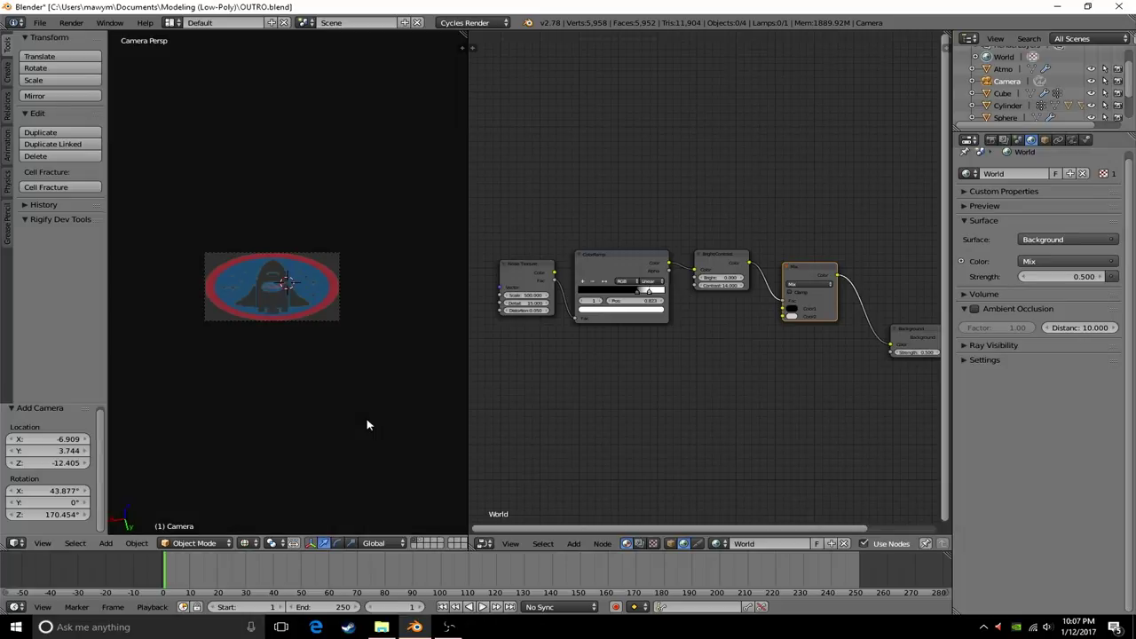
# - Show the rendered Earth in Cycles with the 3D viewport maximised
pyautogui.press('n')
pyautogui.moveTo(367, 425); pyautogui.dragTo(342, 343, button='middle')
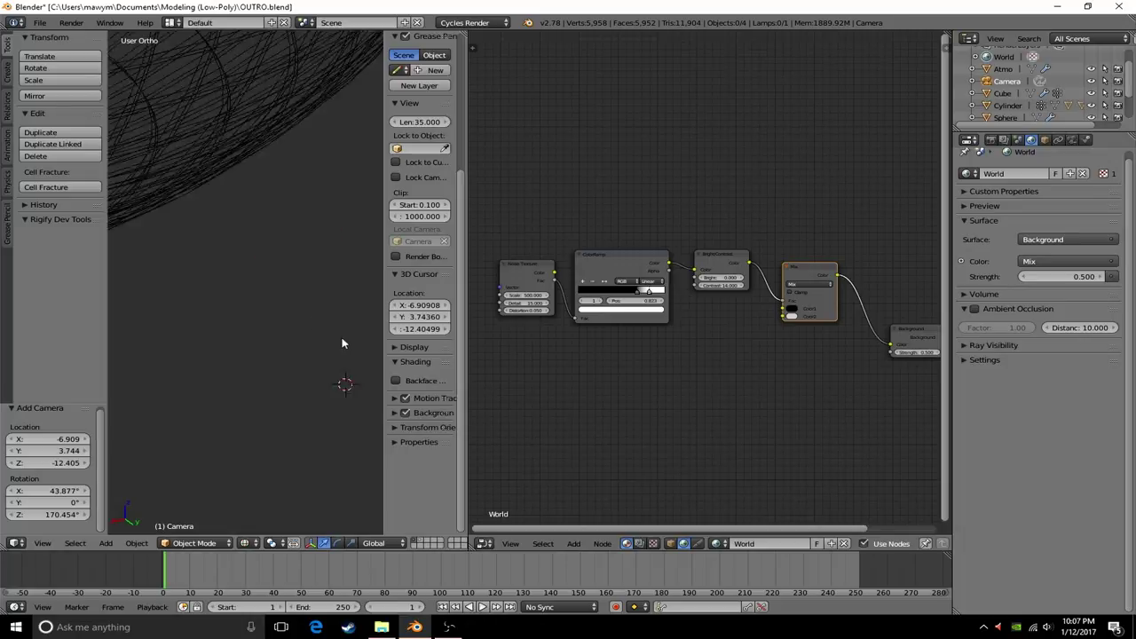
pyautogui.scroll(-2, 325, 363)
pyautogui.hotkey('shift', 'z')
pyautogui.hotkey('shift', 'space')
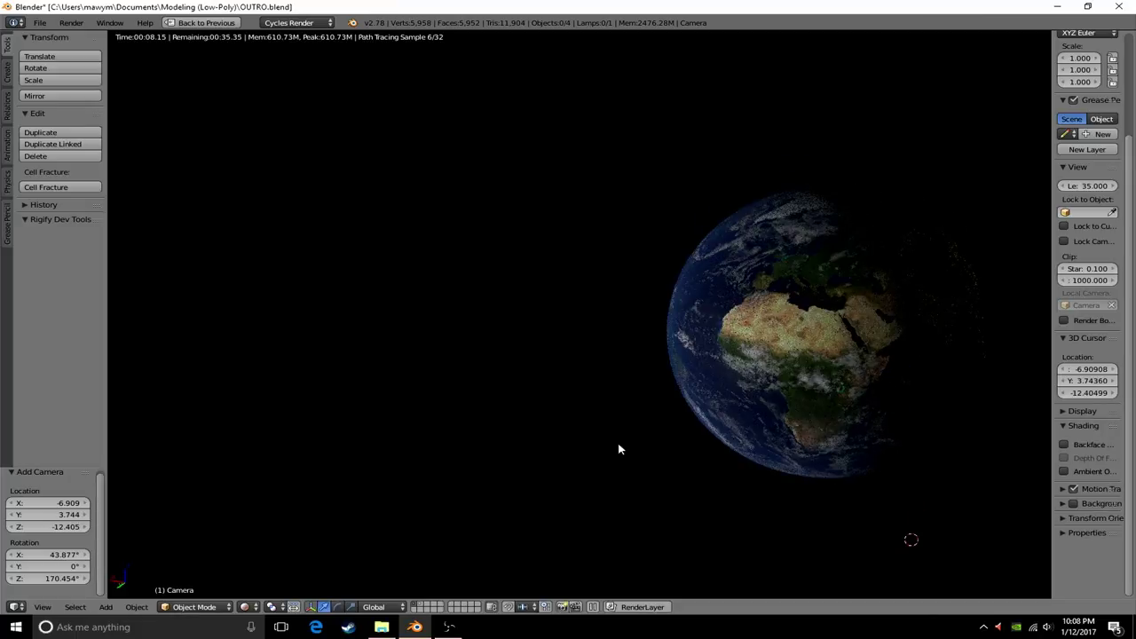
# - Reveal the other scene layer, select the small cube and scale it down
pyautogui.keyDown('shift'); pyautogui.click(428, 604); pyautogui.keyUp('shift')
pyautogui.moveTo(515, 538); pyautogui.dragTo(713, 401, button='middle')
pyautogui.hotkey('shift', 'z')
pyautogui.rightClick(866, 399)
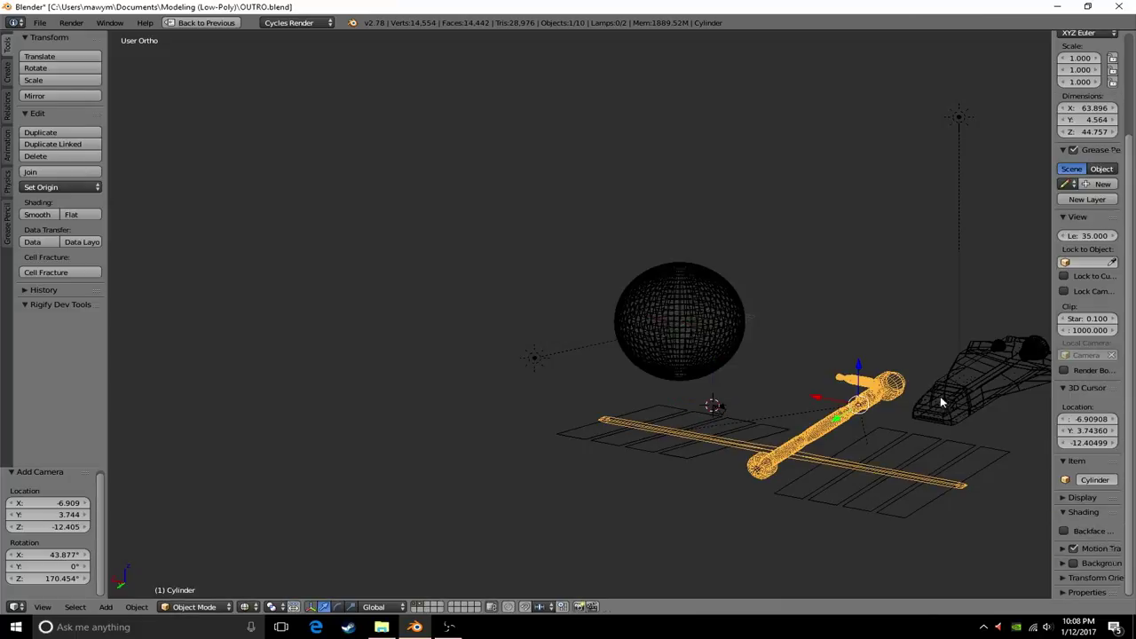
pyautogui.press('s')
pyautogui.hotkey('shift', 'z')
pyautogui.scroll(5, 740, 411)
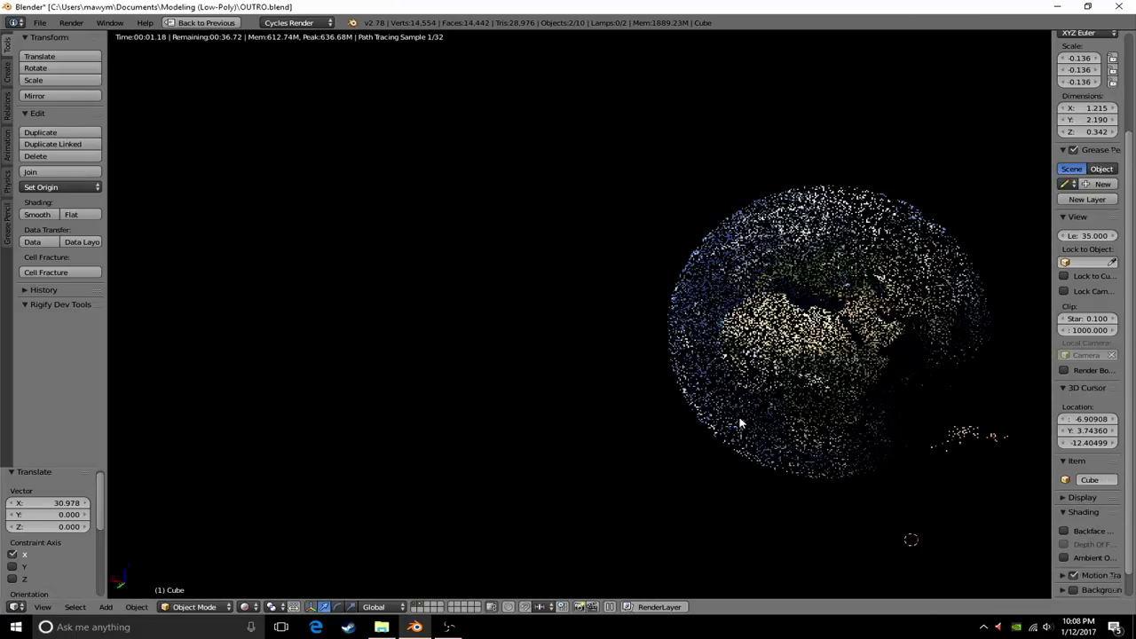
pyautogui.hotkey('shift', 'z')
pyautogui.press('s')
# - Raise the cube 5.501 along Z and preview the rendered scene
pyautogui.press('g')
pyautogui.press('z')
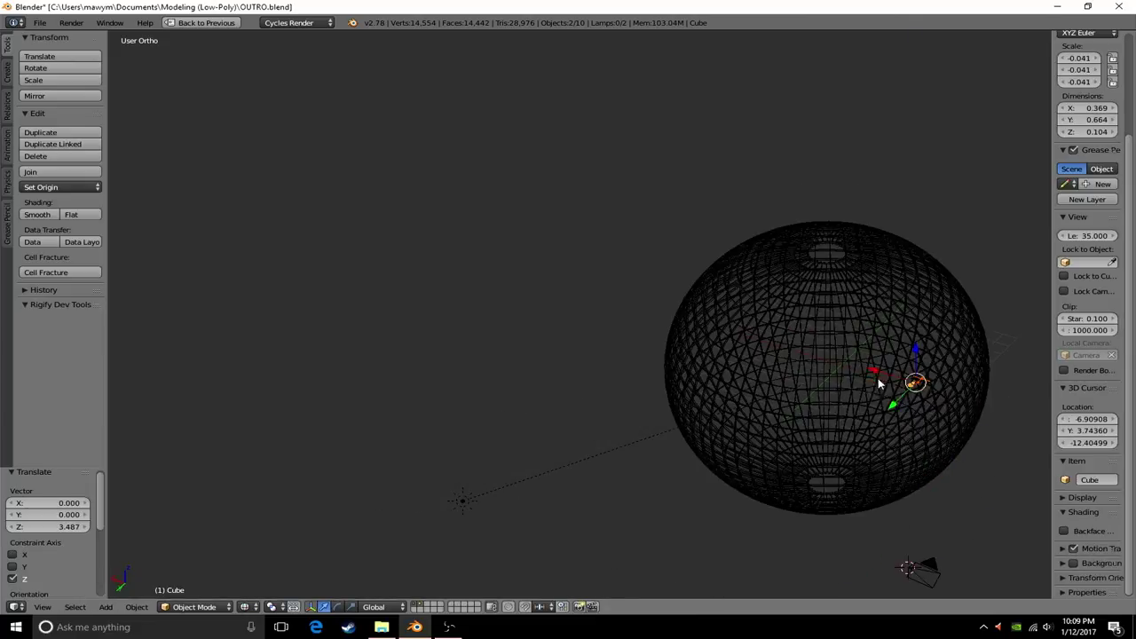
pyautogui.click(786, 405)
pyautogui.scroll(-2, 786, 406)
pyautogui.hotkey('shift', 'z')
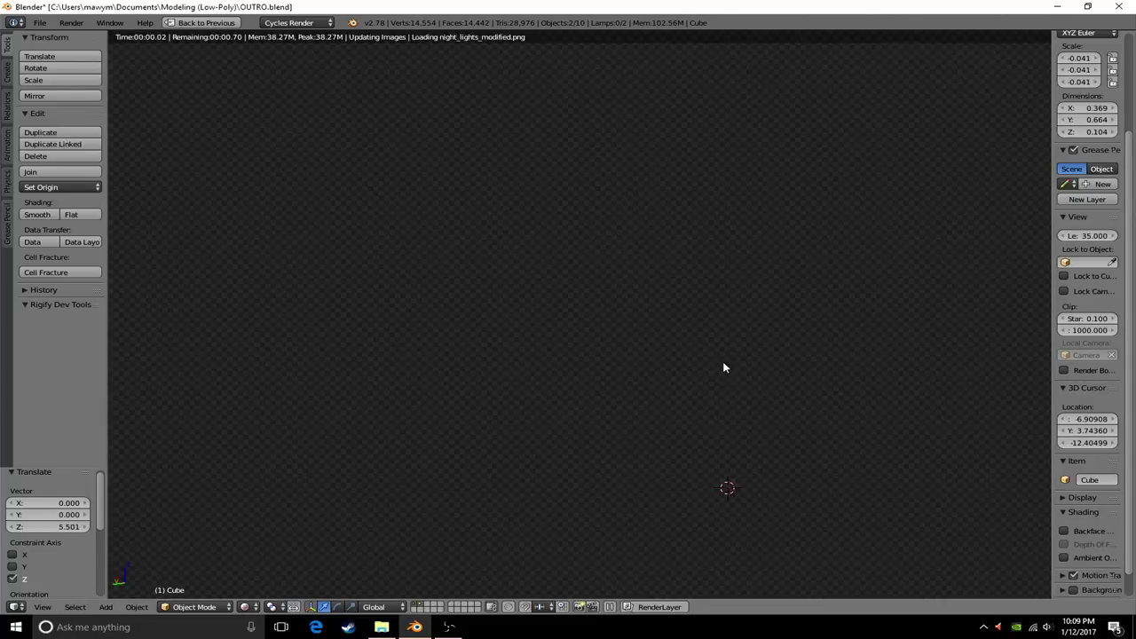
pyautogui.scroll(3, 771, 427)
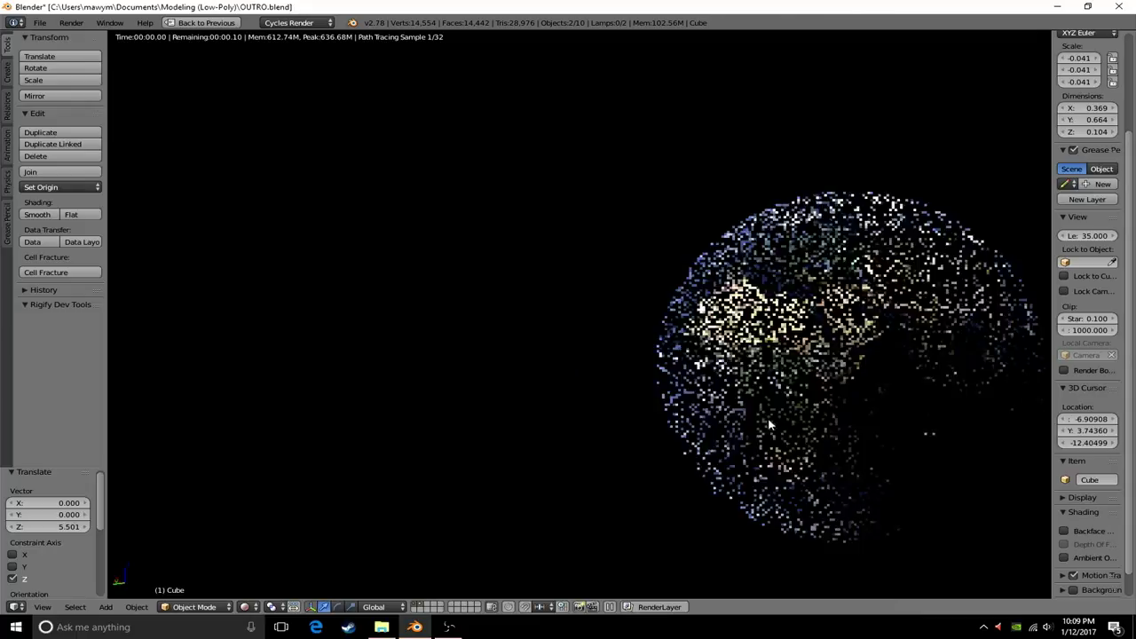
# - Align the active camera to the current view, then re-align after orbiting
pyautogui.click(137, 606)
pyautogui.click(41, 607)
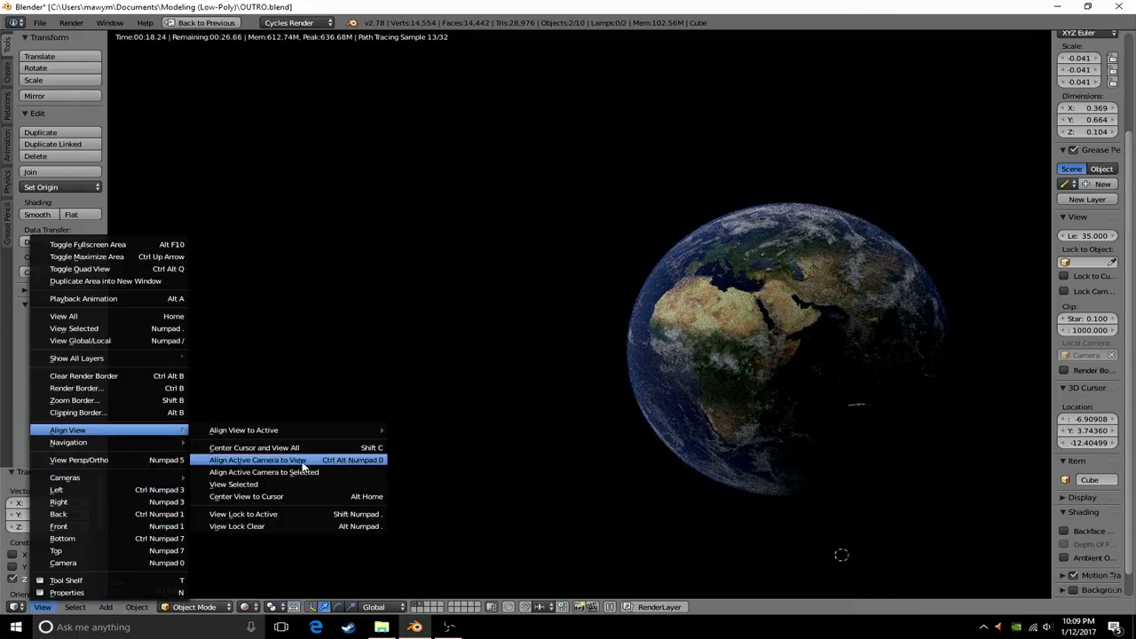
pyautogui.click(302, 466)
pyautogui.press('g')
pyautogui.click(716, 467)
pyautogui.scroll(3, 519, 420)
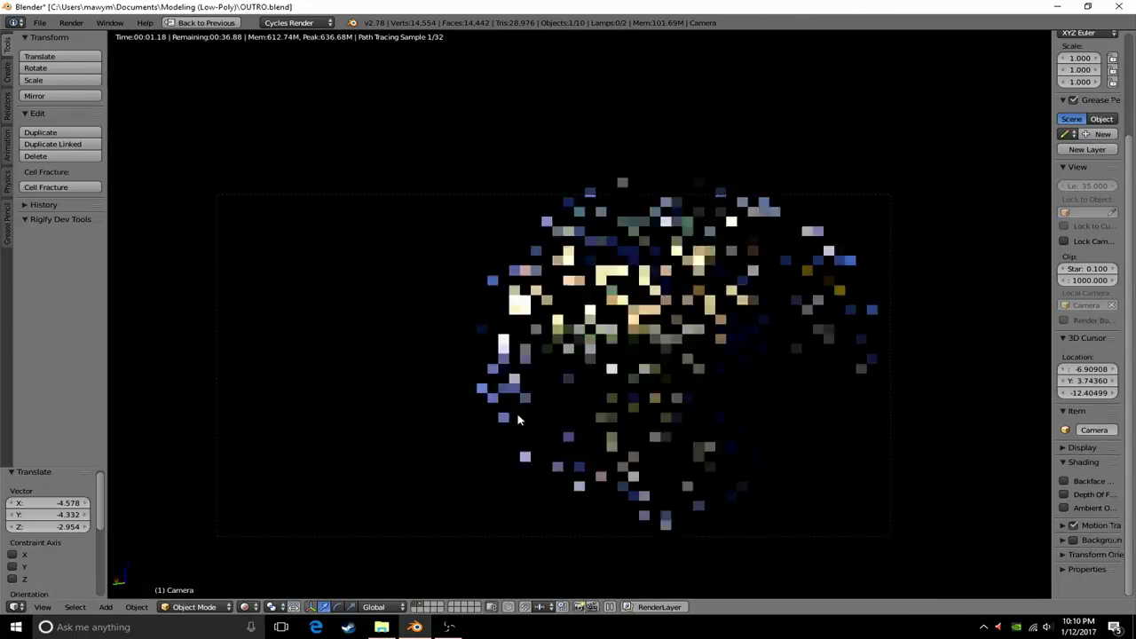
pyautogui.moveTo(489, 421); pyautogui.dragTo(548, 436, button='middle')
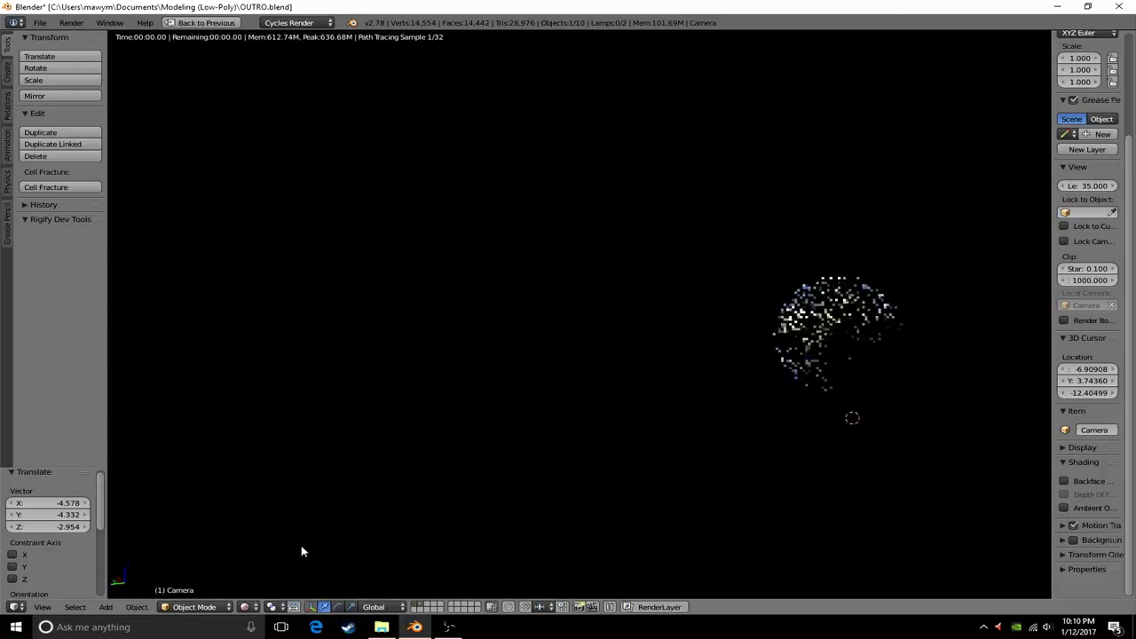
pyautogui.click(41, 607)
pyautogui.click(457, 461)
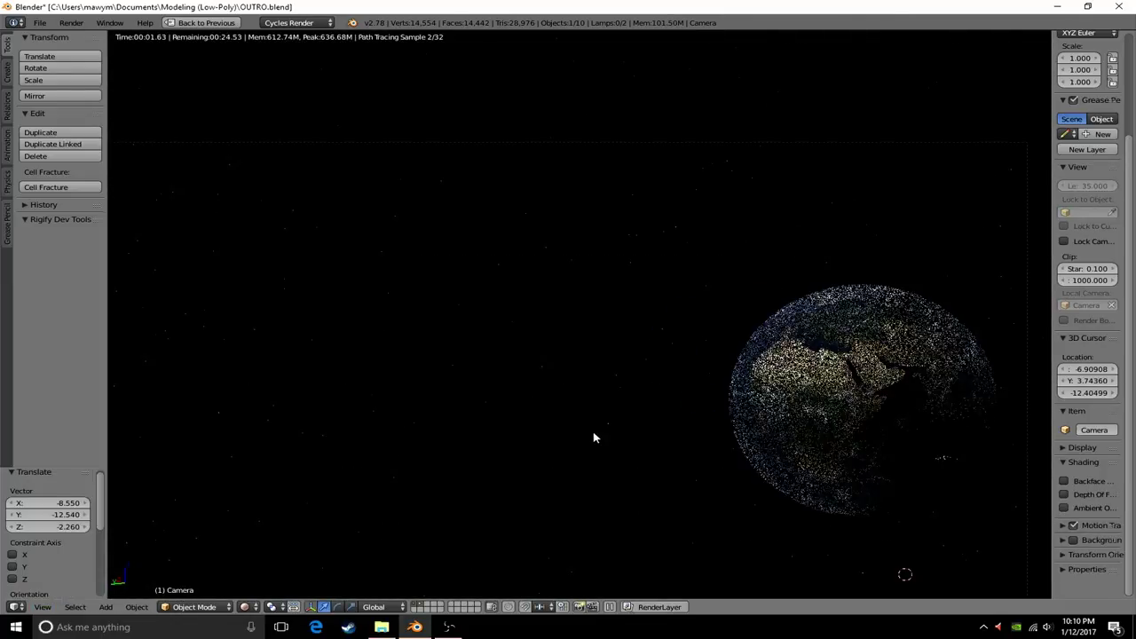
# - Place the 3D cursor and pan the rendered Earth into the centre of view
pyautogui.moveTo(710, 465)
pyautogui.mouseDown(button='middle')
pyautogui.moveTo(781, 480)
pyautogui.moveTo(739, 429)
pyautogui.mouseUp(button='middle')
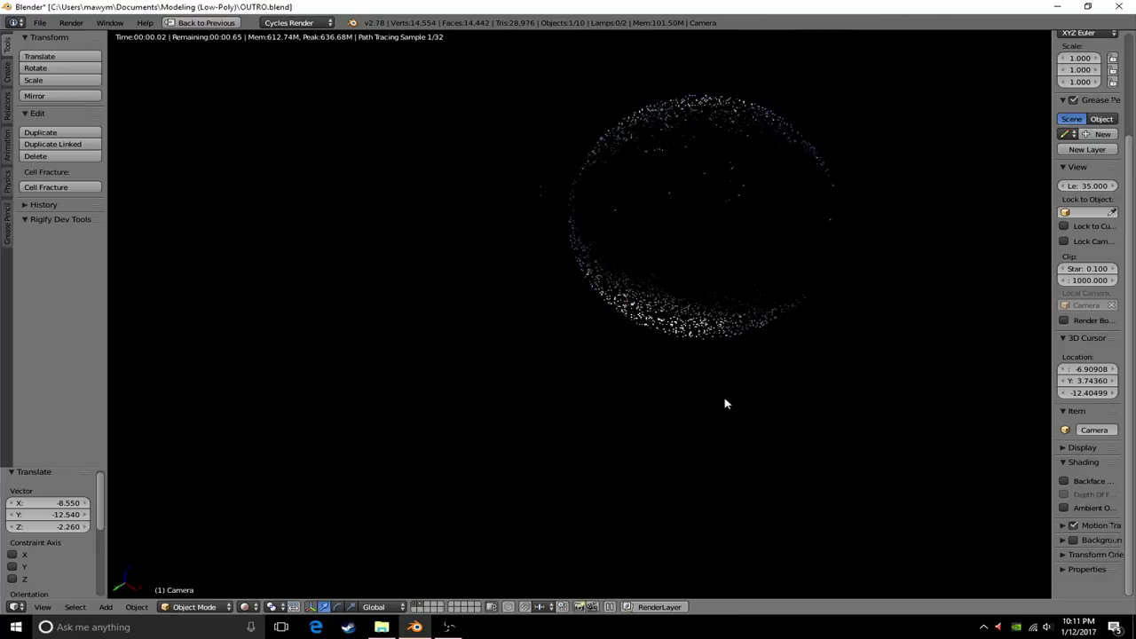
pyautogui.press('z')
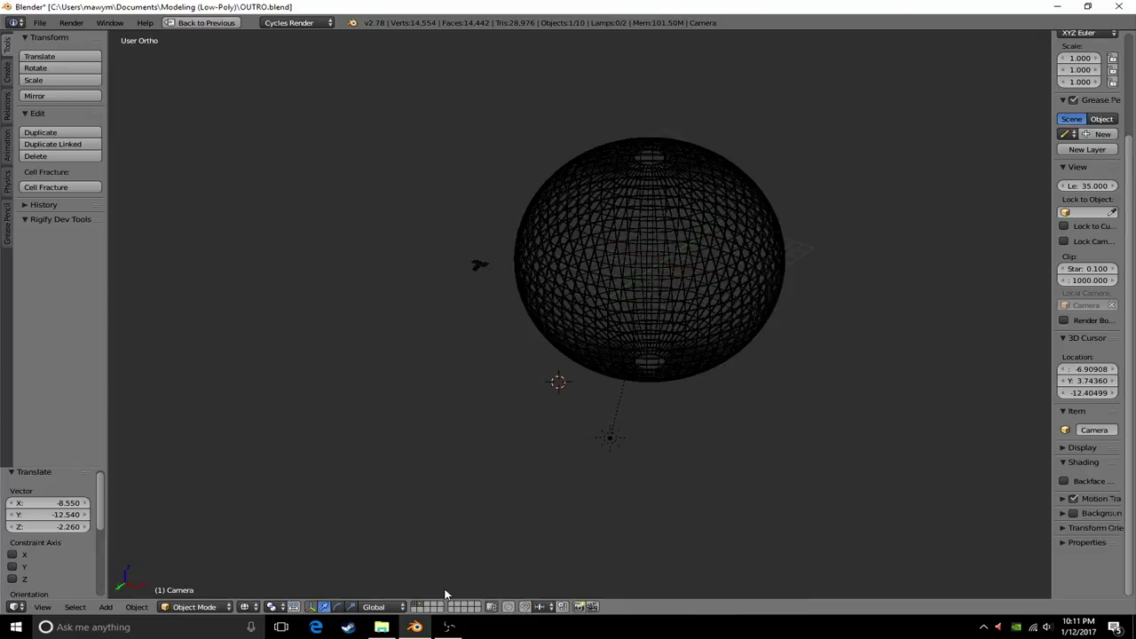
pyautogui.click(256, 591)
pyautogui.press('z')
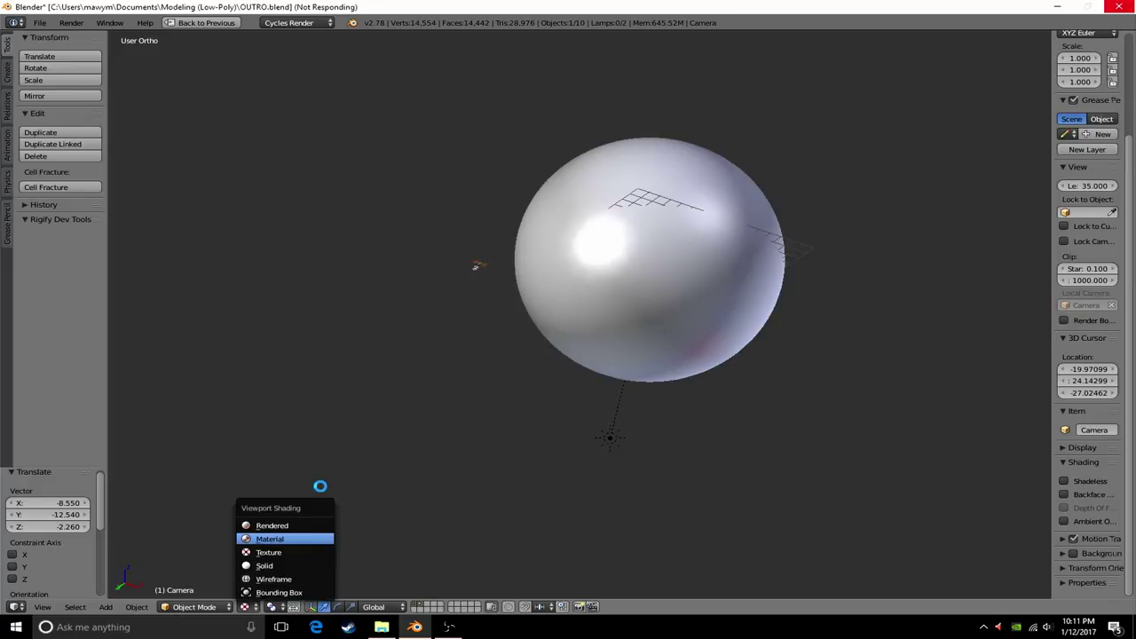
pyautogui.hotkey('shift', 'z')
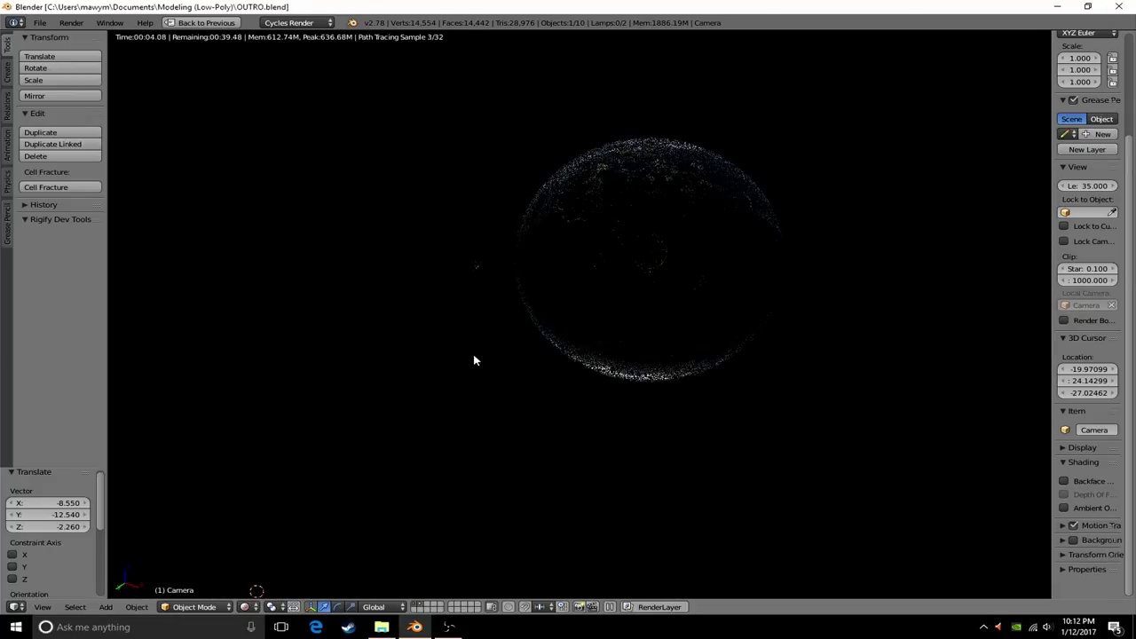
pyautogui.scroll(3, 634, 270)
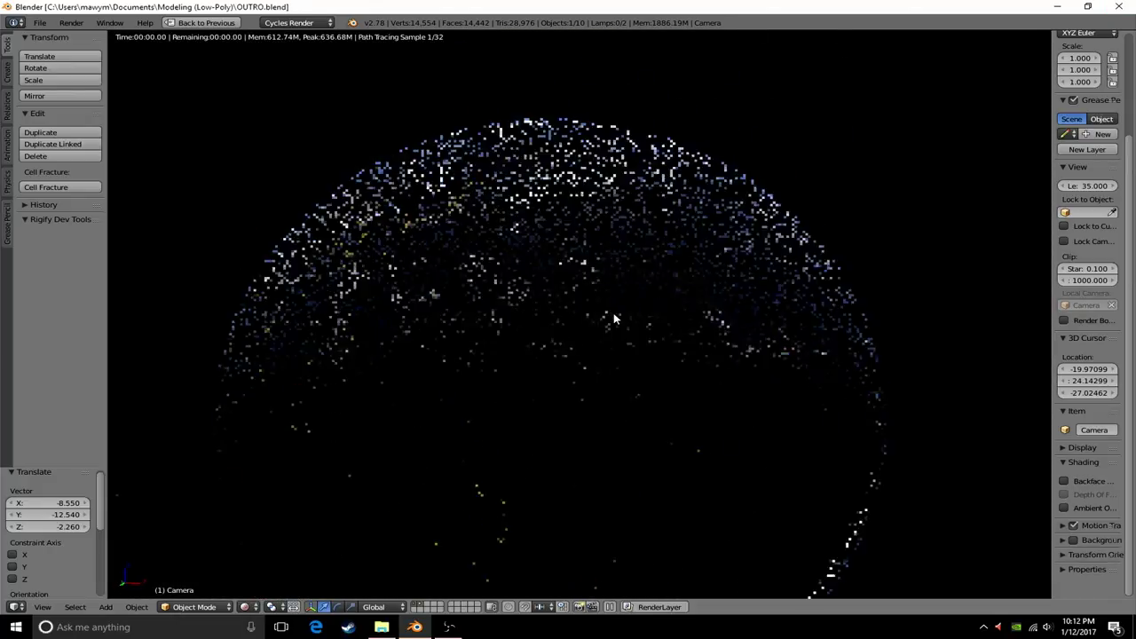
pyautogui.scroll(3, 614, 313)
pyautogui.moveTo(542, 405); pyautogui.dragTo(934, 431, button='middle')
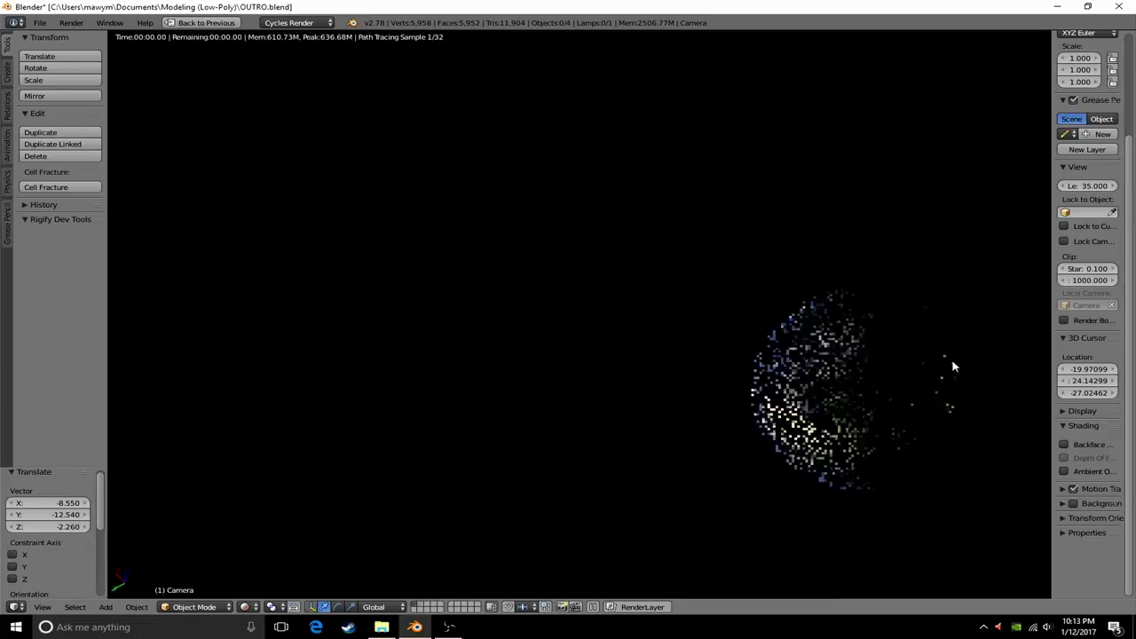
pyautogui.click(49, 606)
# - Align the camera to the view, then select the Atmo sphere and frame it
pyautogui.click(292, 460)
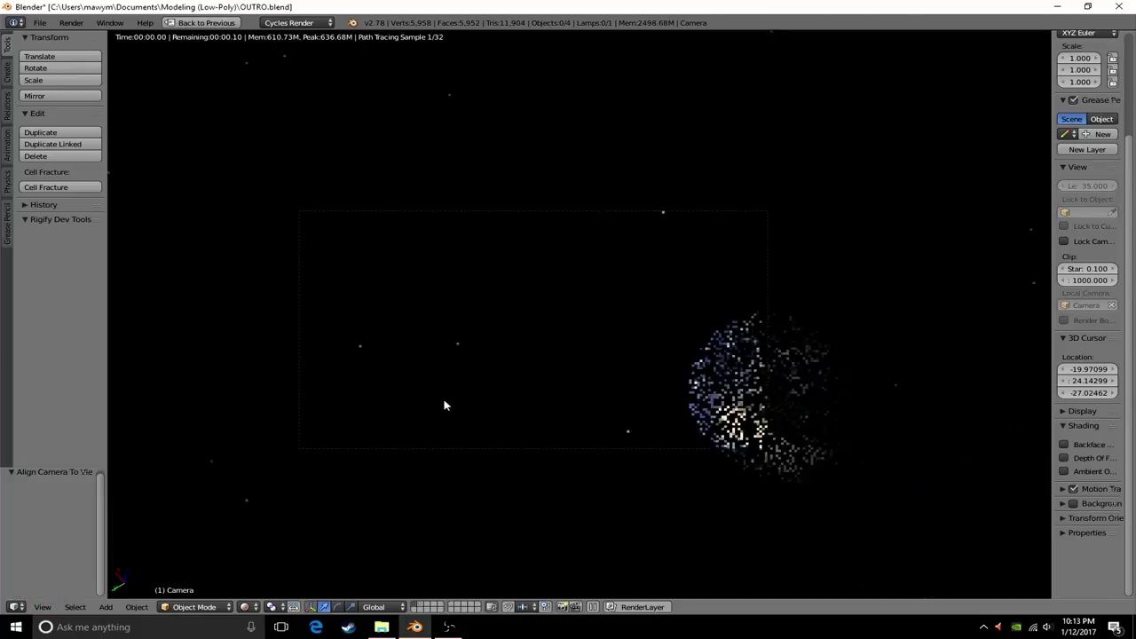
pyautogui.hotkey('shift', 'a')
pyautogui.rightClick(676, 424)
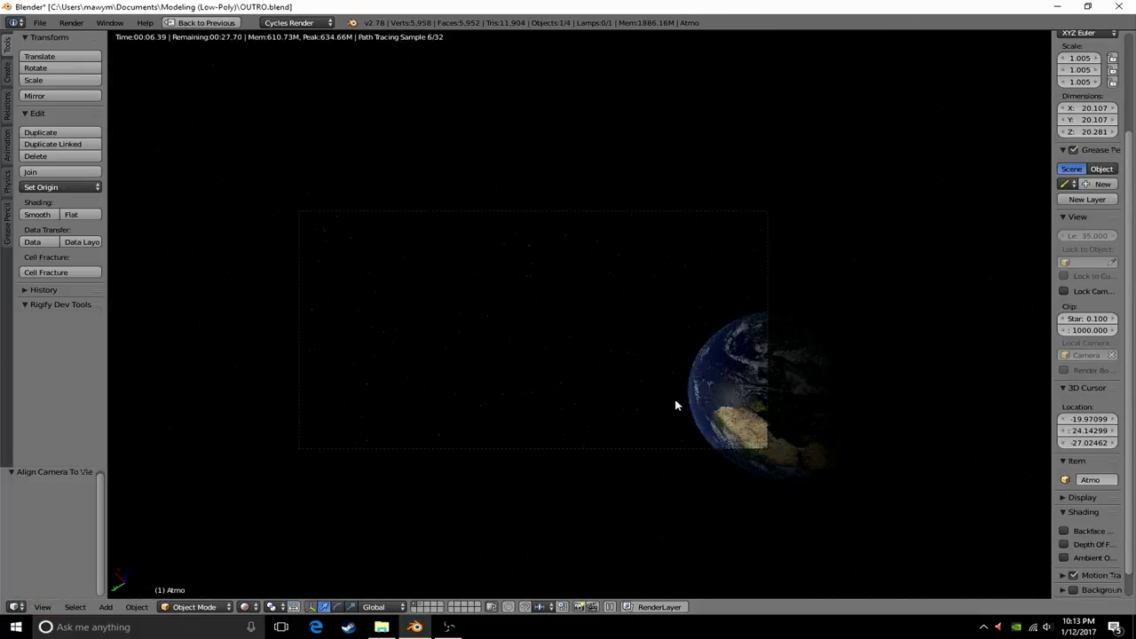
pyautogui.press('KP_Decimal')
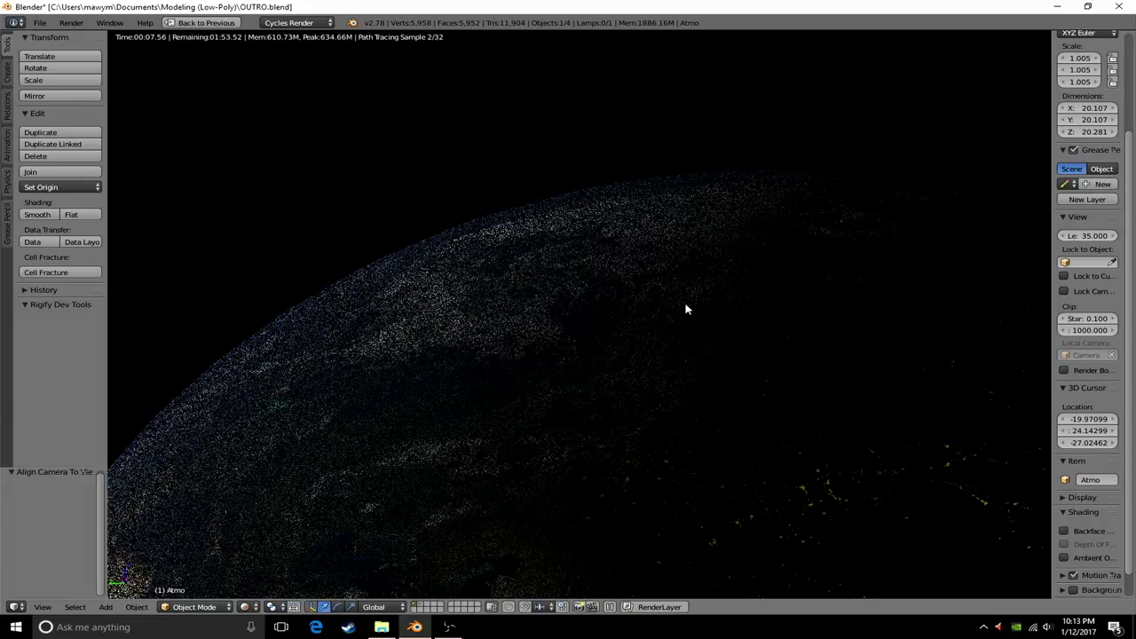
pyautogui.scroll(-5, 686, 309)
pyautogui.hotkey('shift', 'z')
pyautogui.scroll(-2, 749, 520)
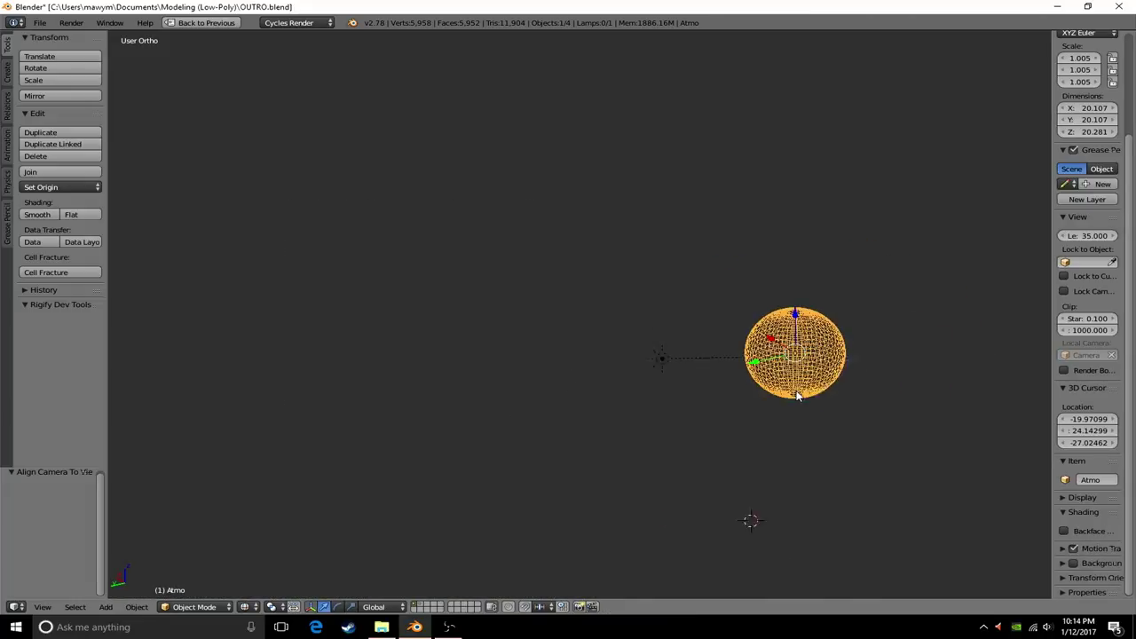
# - Align the camera to this view, move it by -11.449, -14.633, -4.835, and check rendered
pyautogui.click(41, 607)
pyautogui.click(240, 460)
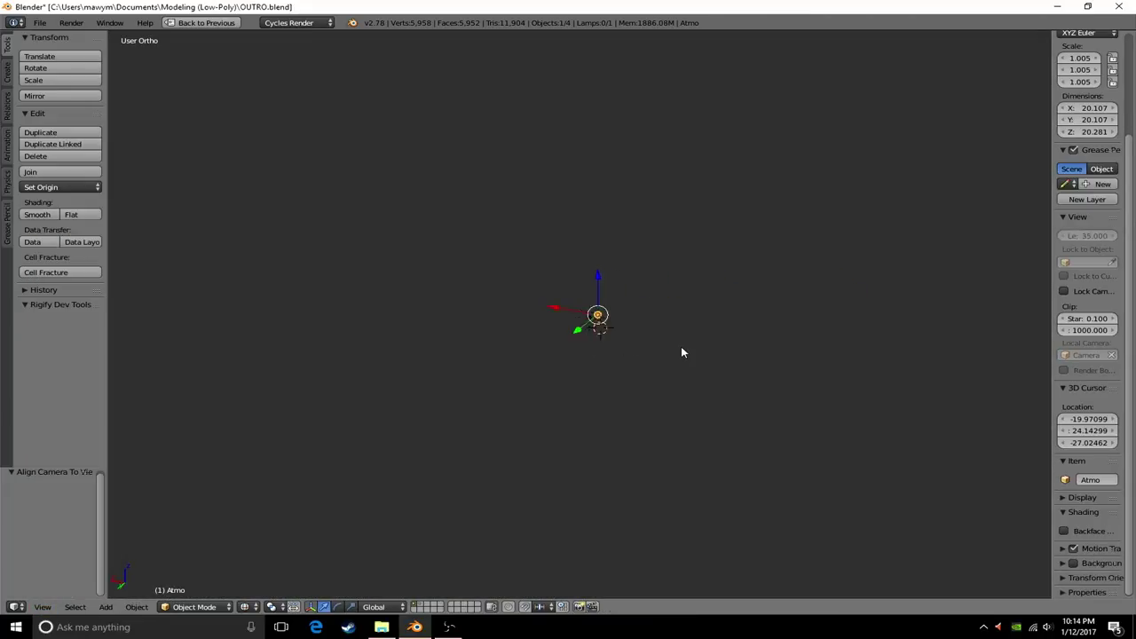
pyautogui.press('KP_0')
pyautogui.press('g')
pyautogui.click(601, 406)
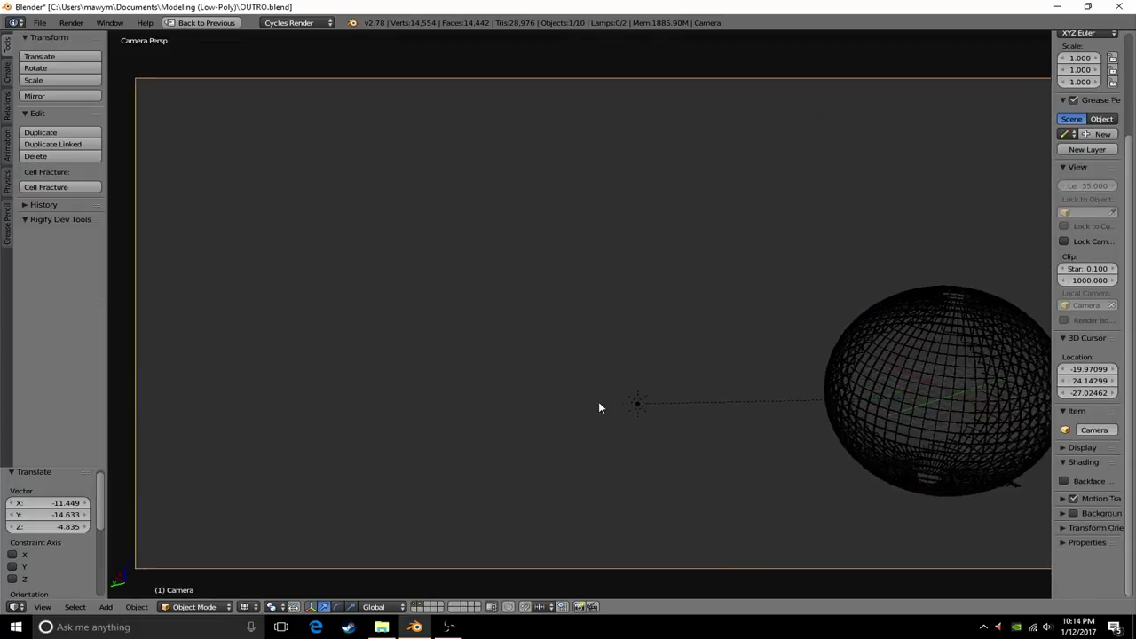
pyautogui.hotkey('shift', 'z')
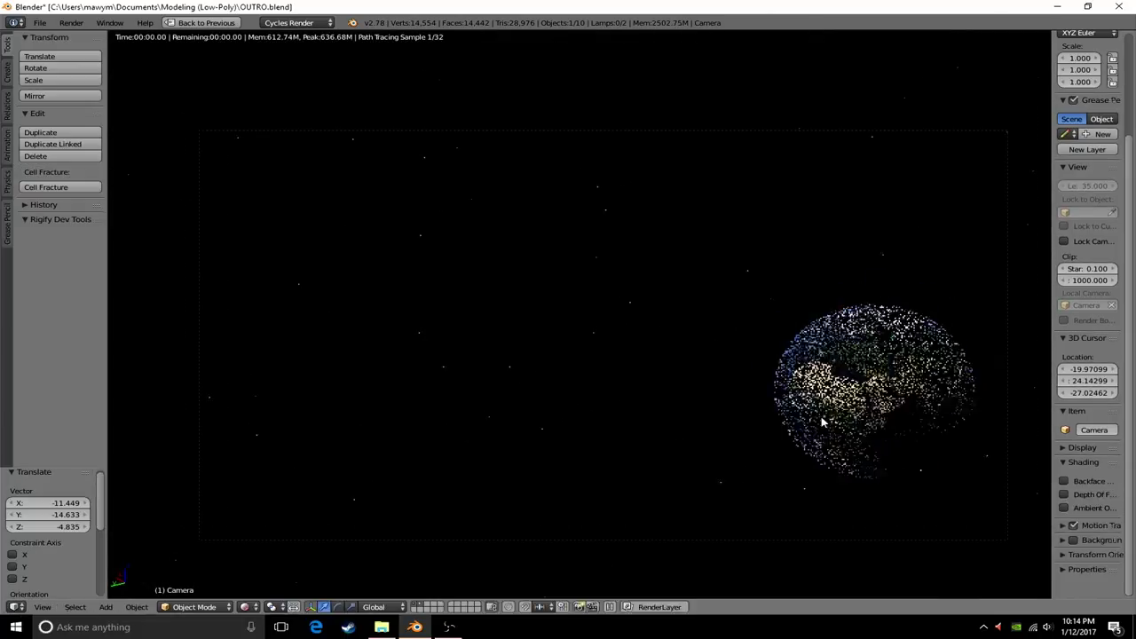